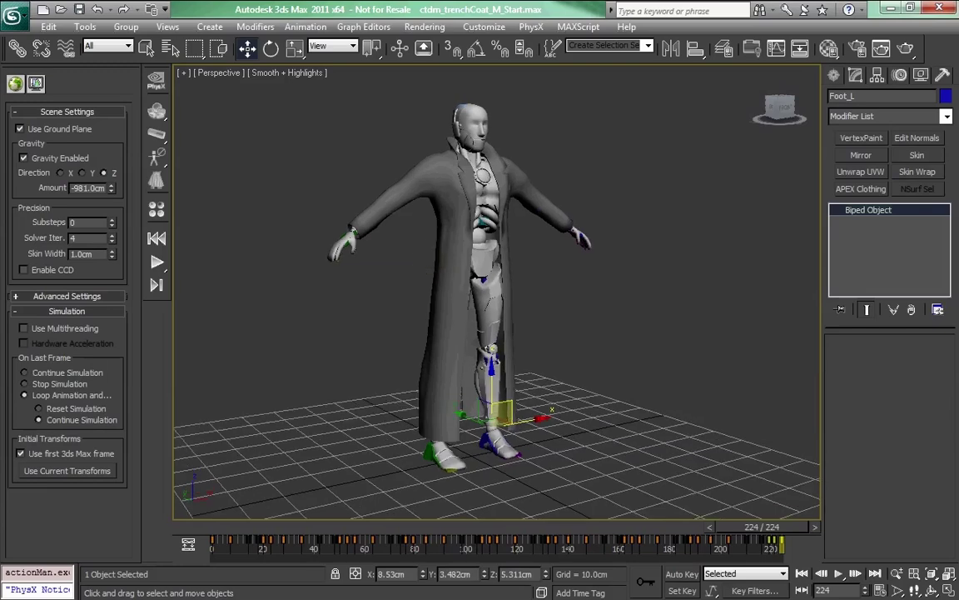
- Preview the biped's walk animation with Figure Mode off, rewind to frame 0 and turn Figure Mode back on
mouse_move(447, 259)
alt+middle_down()
mouse_move(393, 238)
mouse_move(447, 259)
mouse_move(404, 235)
mouse_move(451, 266)
mouse_move(441, 275)
alt+middle_up()
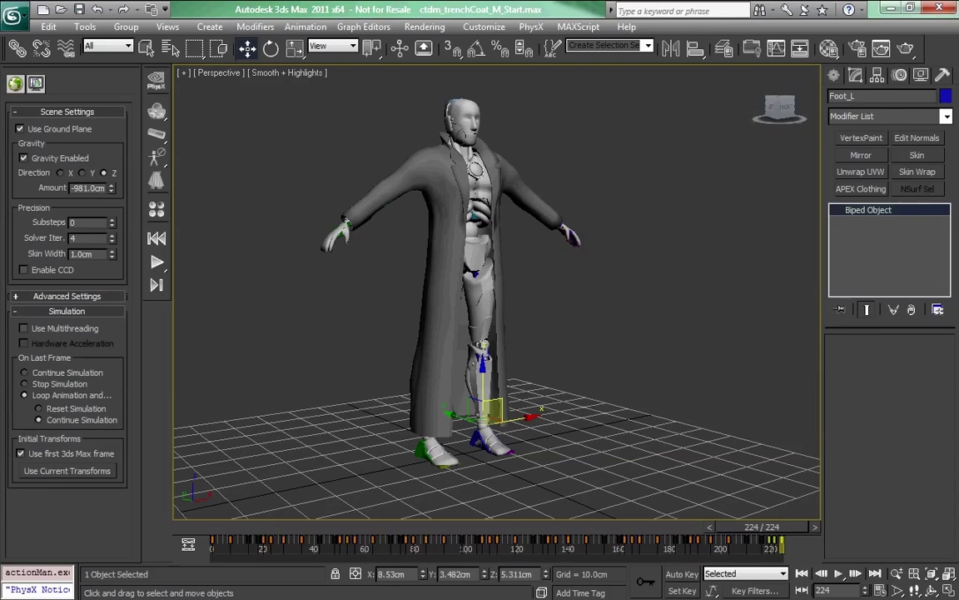
click(429, 441)
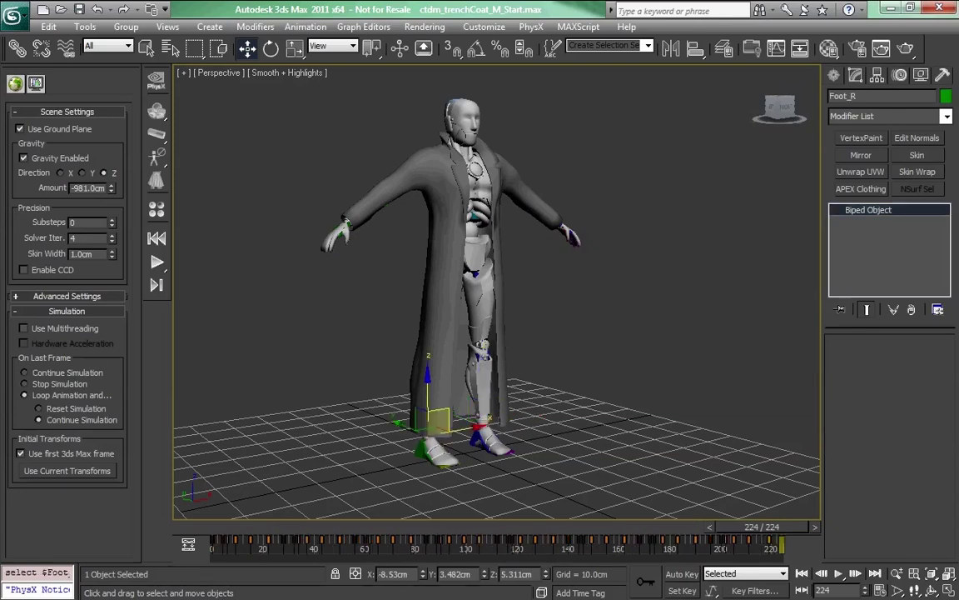
click(899, 75)
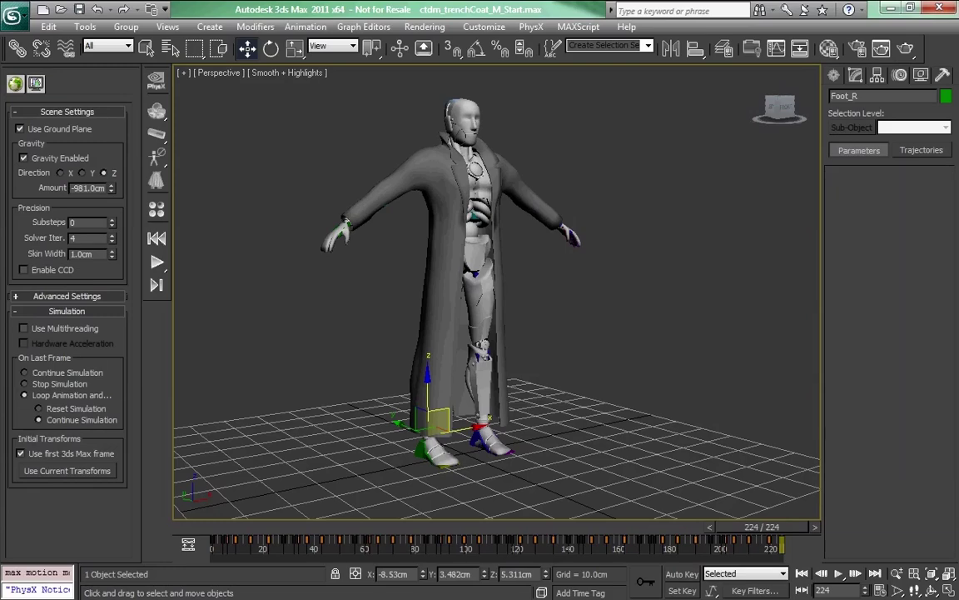
click(848, 250)
click(839, 573)
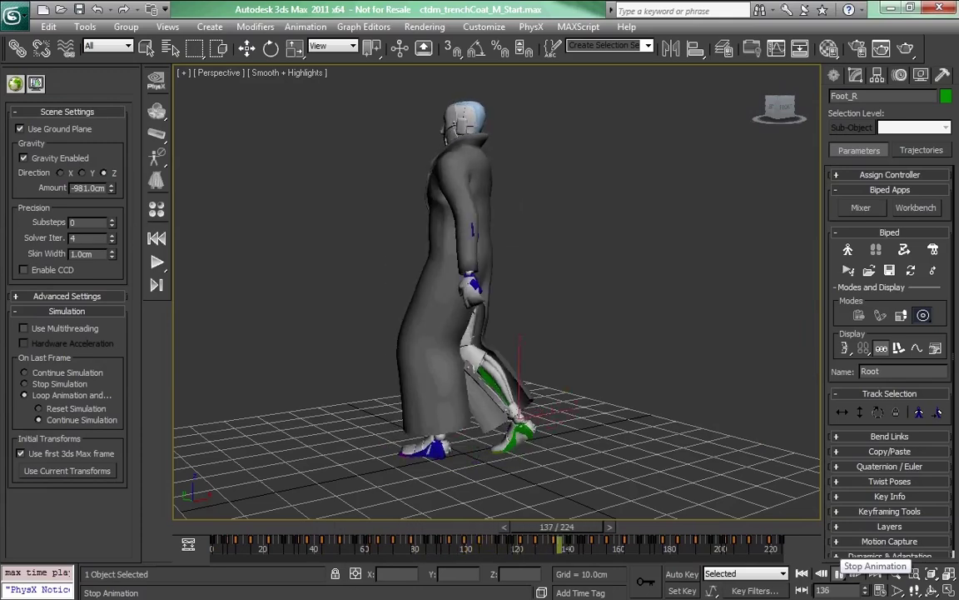
click(839, 573)
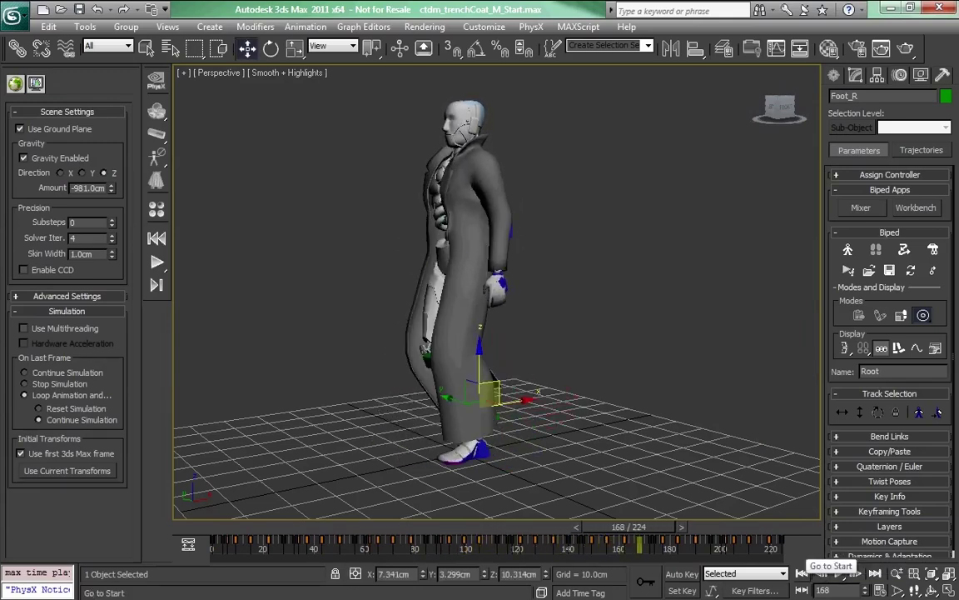
click(801, 573)
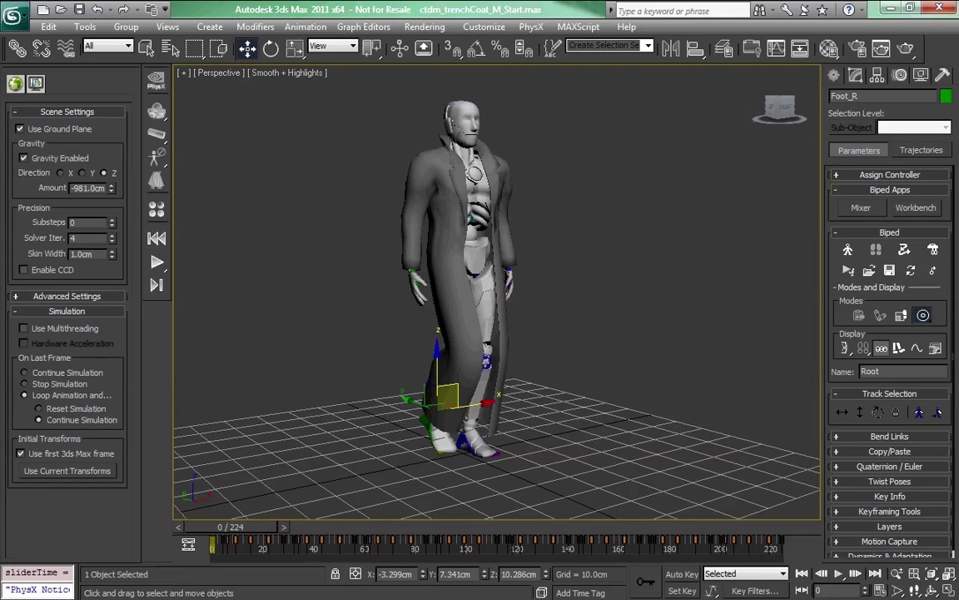
click(848, 250)
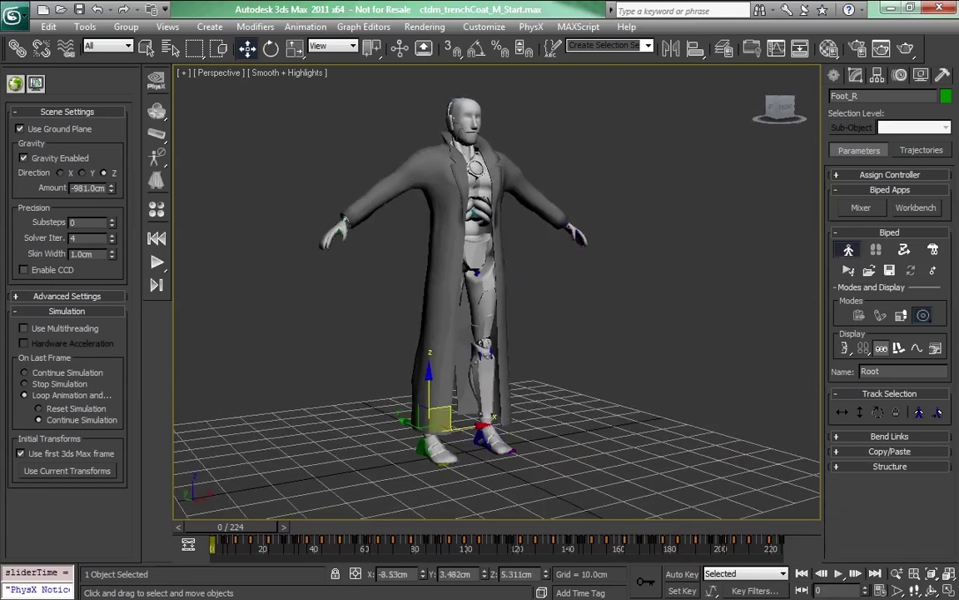
- Isolate the ctdm_TrenchCoat_M mesh and show its edged faces
scroll(497, 292, up, 3)
mouse_move(496, 291)
alt+middle_down()
mouse_move(479, 291)
mouse_move(494, 311)
alt+middle_up()
scroll(500, 315, down, 1)
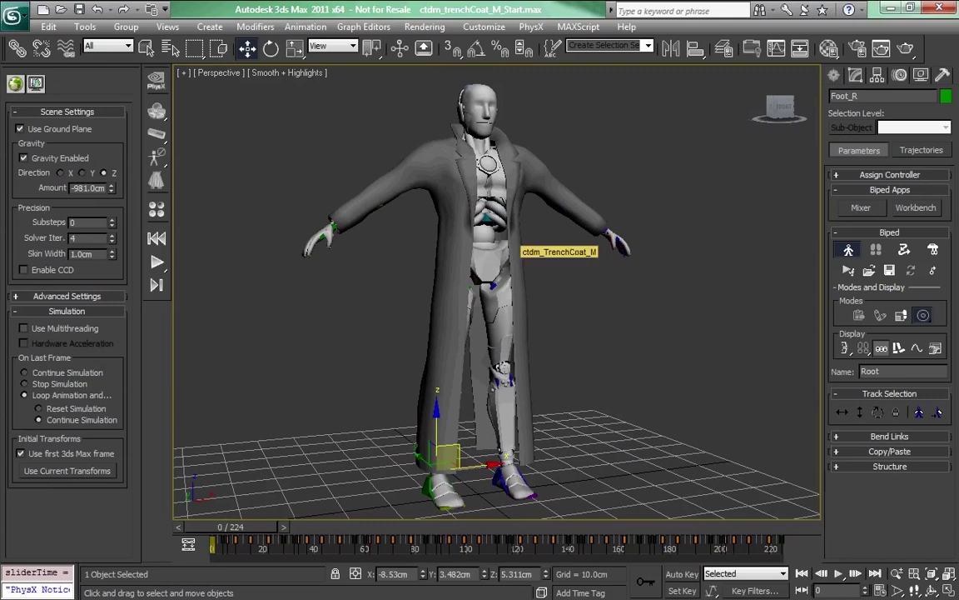
click(467, 218)
right_click(617, 297)
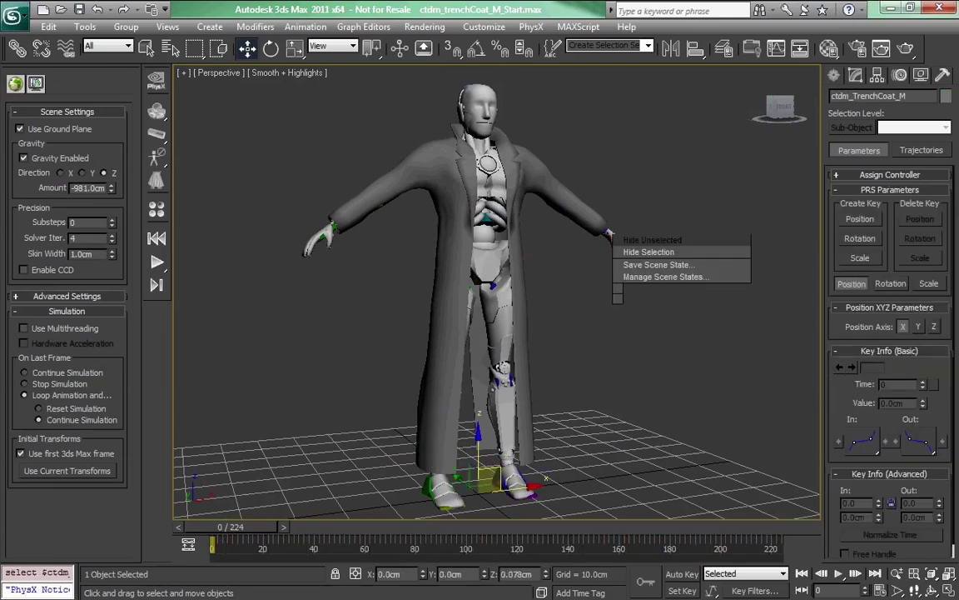
click(652, 178)
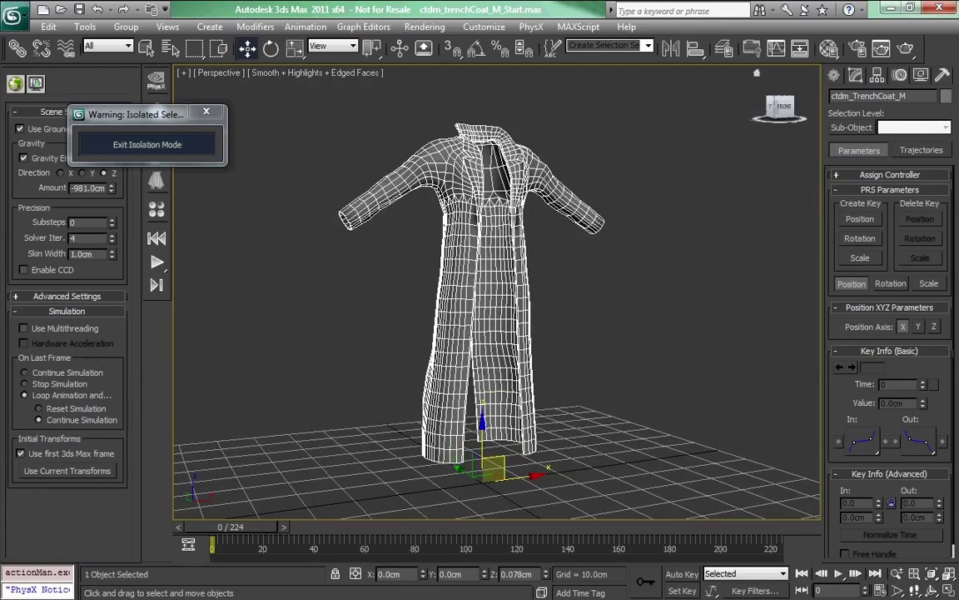
- Create APEX Clothing on the trench coat above its Skin modifier
click(856, 75)
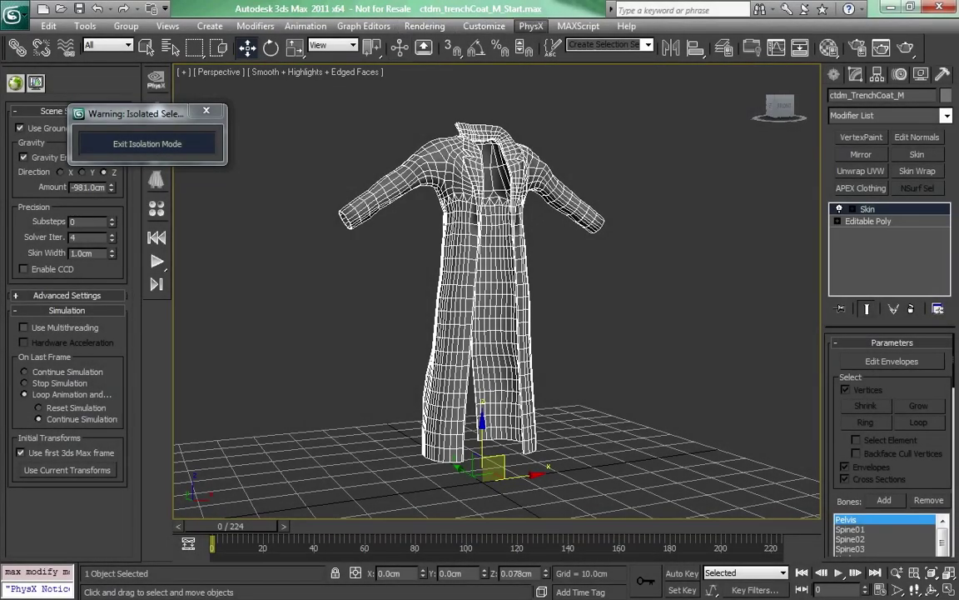
click(530, 26)
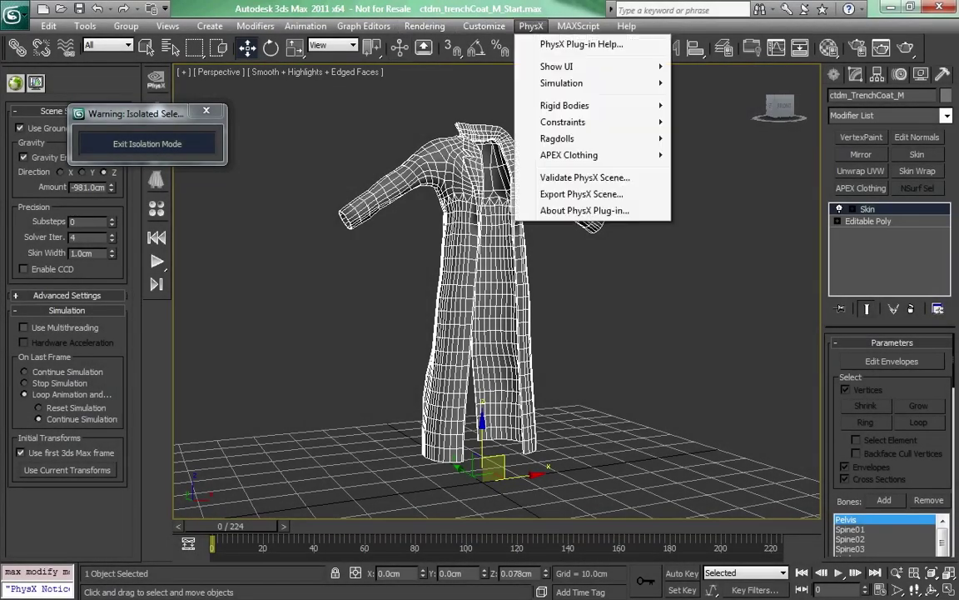
mouse_move(569, 155)
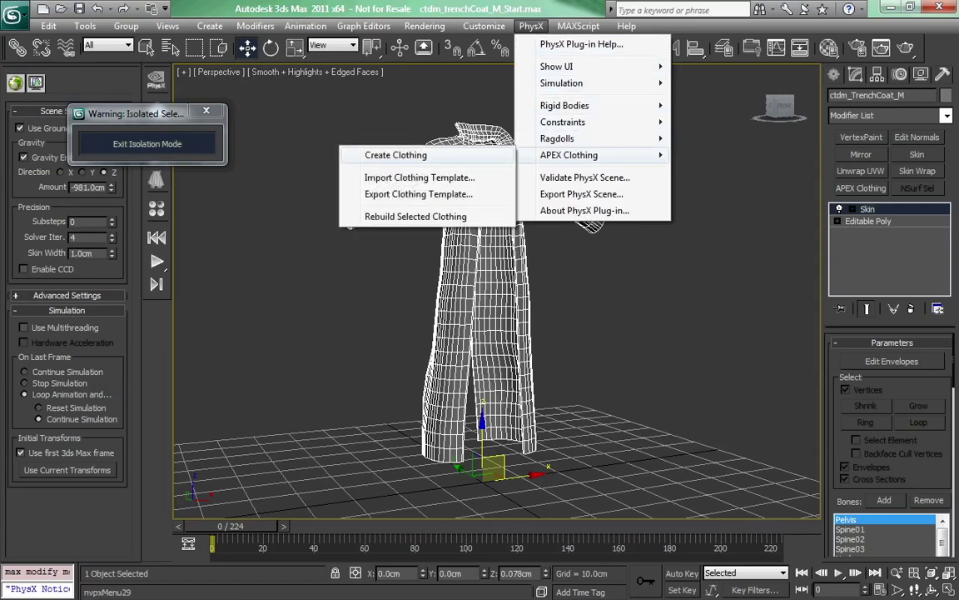
click(396, 155)
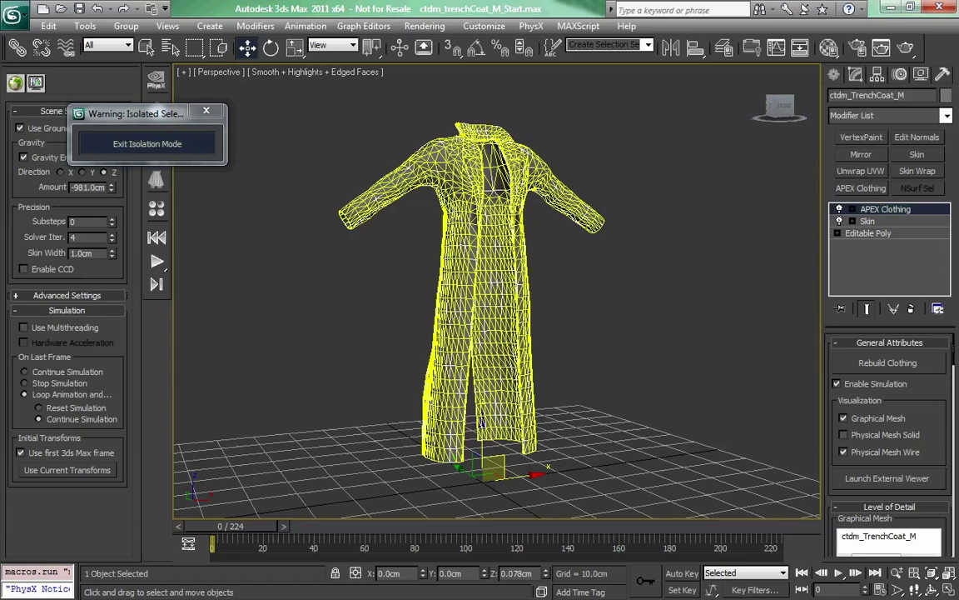
- Widen the command panel to two columns and hide the coat's yellow physical mesh wireframe
middle_drag(497, 291, 487, 289)
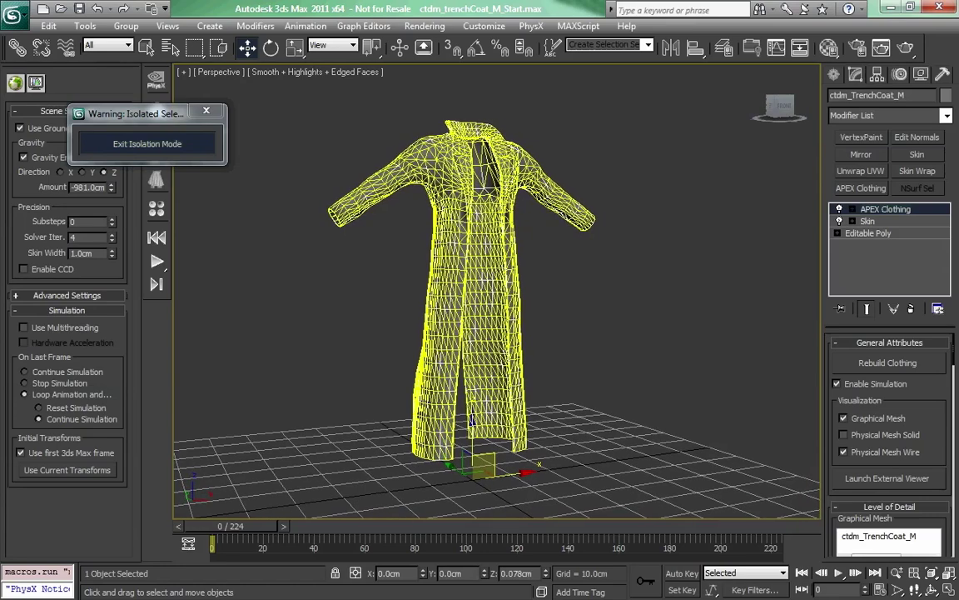
drag(823, 321, 686, 321)
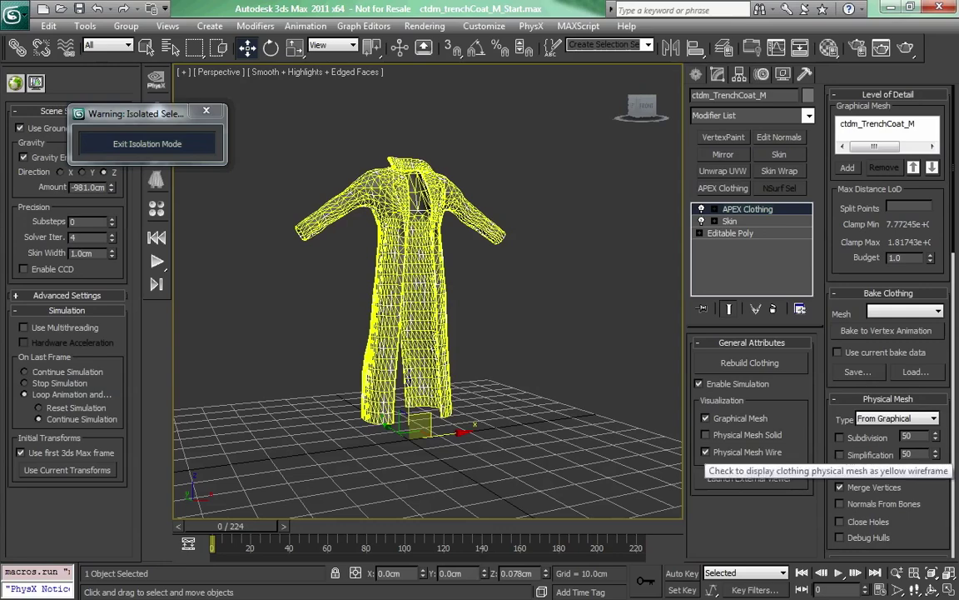
click(705, 451)
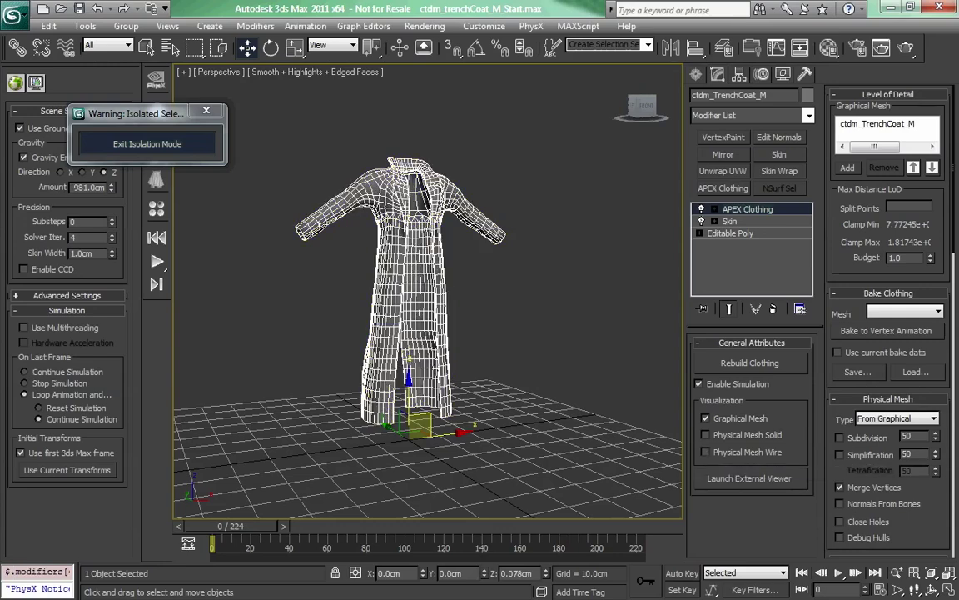
scroll(436, 282, up, 2)
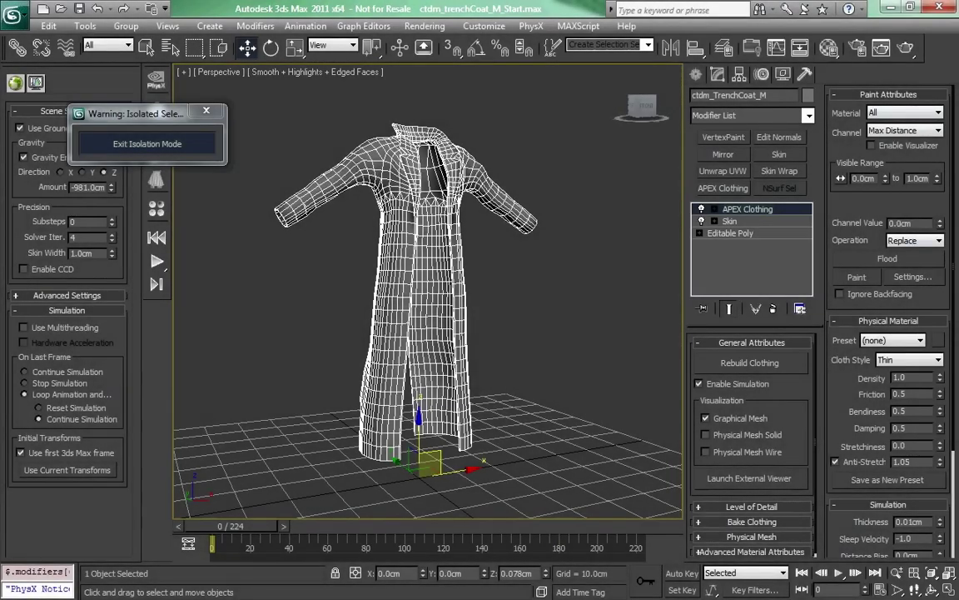
- Start painting Max Distance with the visualizer enabled and flood the whole coat with 0.0 cm
click(857, 276)
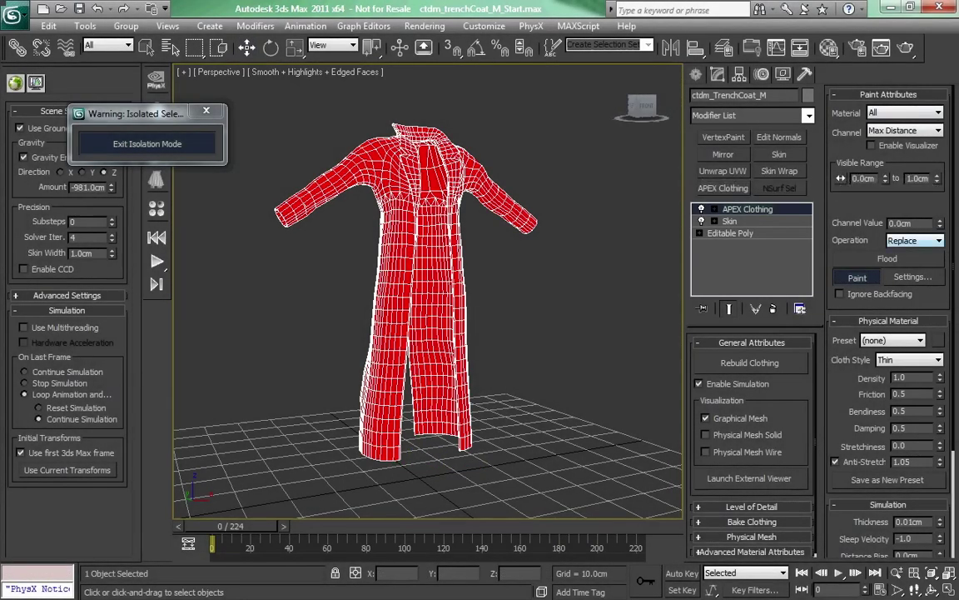
click(871, 145)
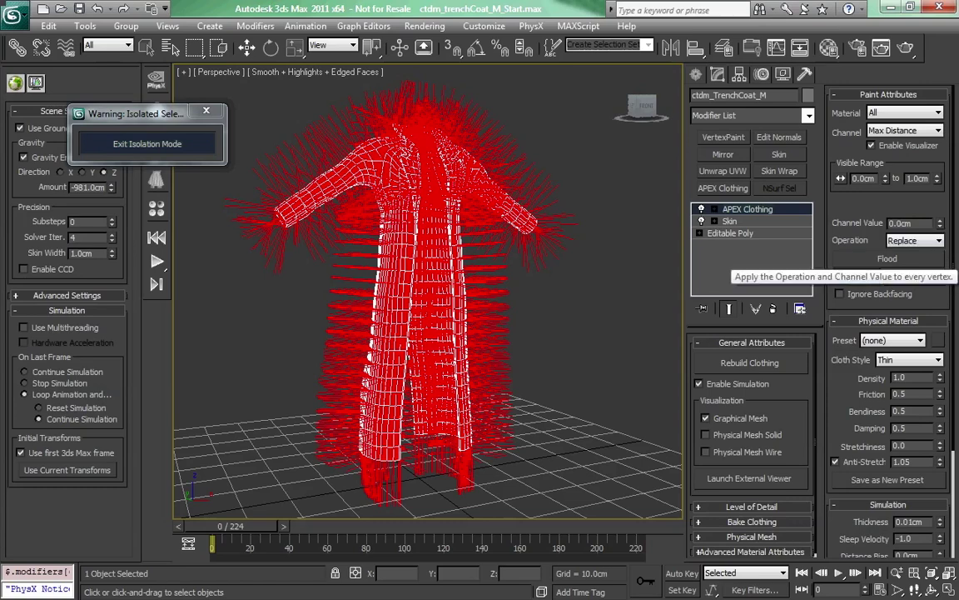
click(887, 258)
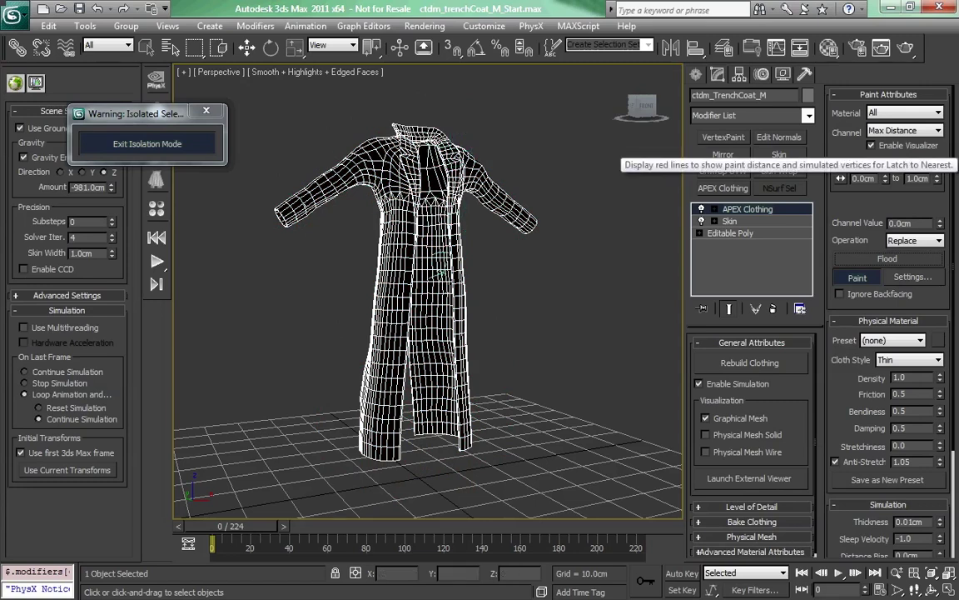
- Set the channel value for Max Distance painting to 100 cm
double_click(893, 223)
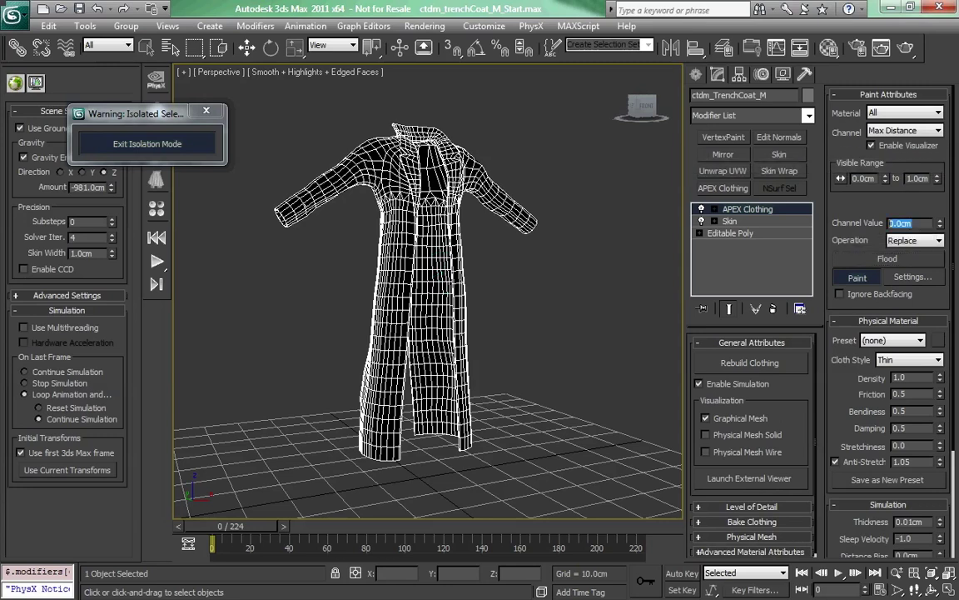
text(10)
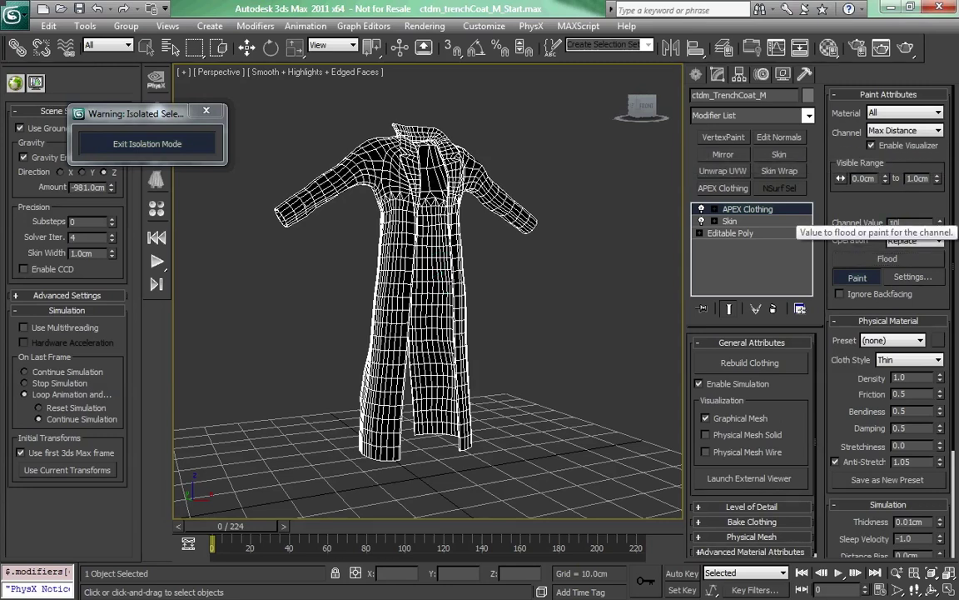
text(0.0cm)
key(Return)
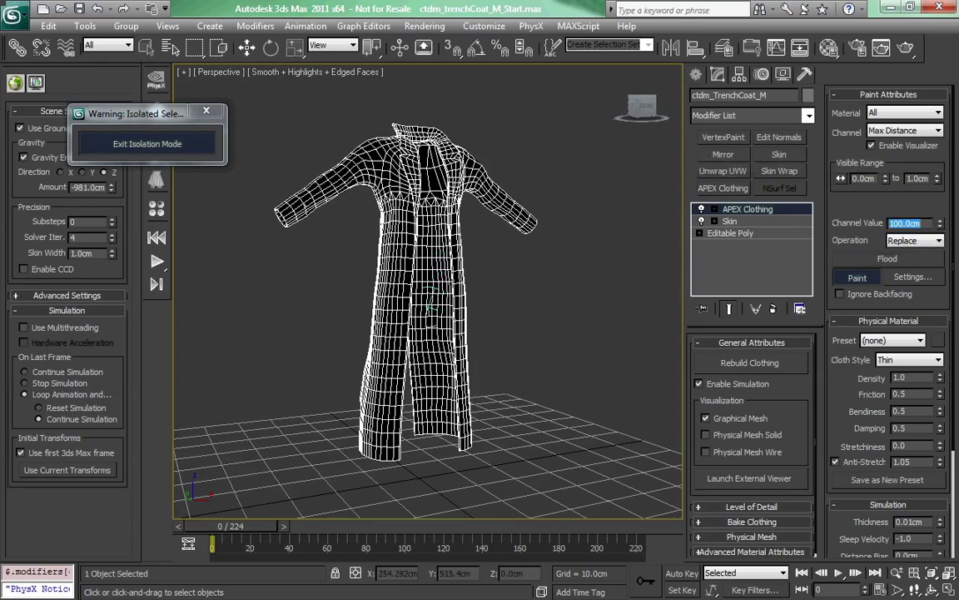
- Paint the 100 cm Max Distance value along the bottom hem of the coat's front panel
middle_drag(367, 380, 402, 262)
scroll(403, 262, up, 3)
scroll(417, 308, up, 3)
mouse_move(404, 325)
alt+middle_down()
mouse_move(439, 359)
mouse_move(421, 285)
alt+middle_up()
click(840, 293)
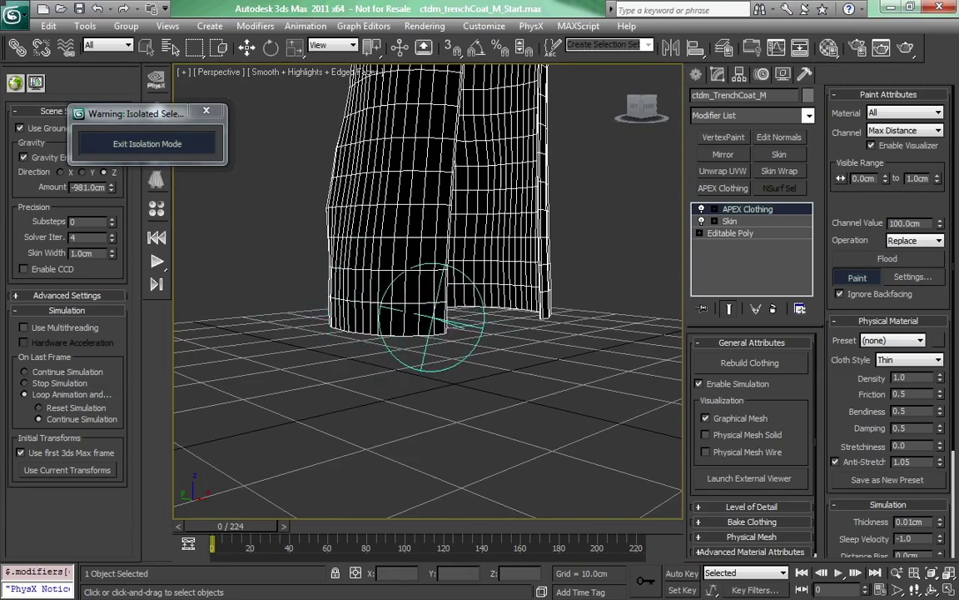
click(839, 293)
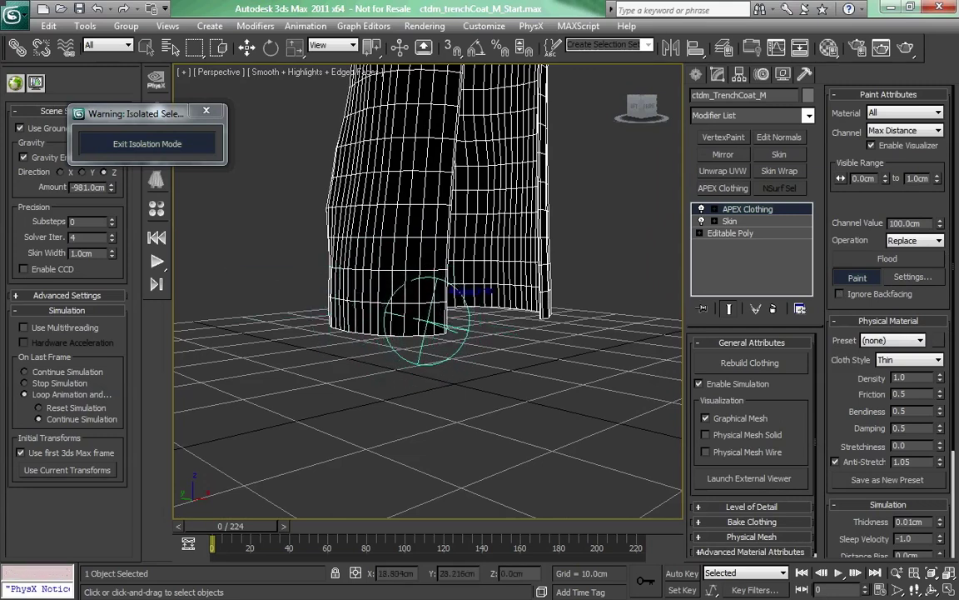
drag(400, 330, 337, 322)
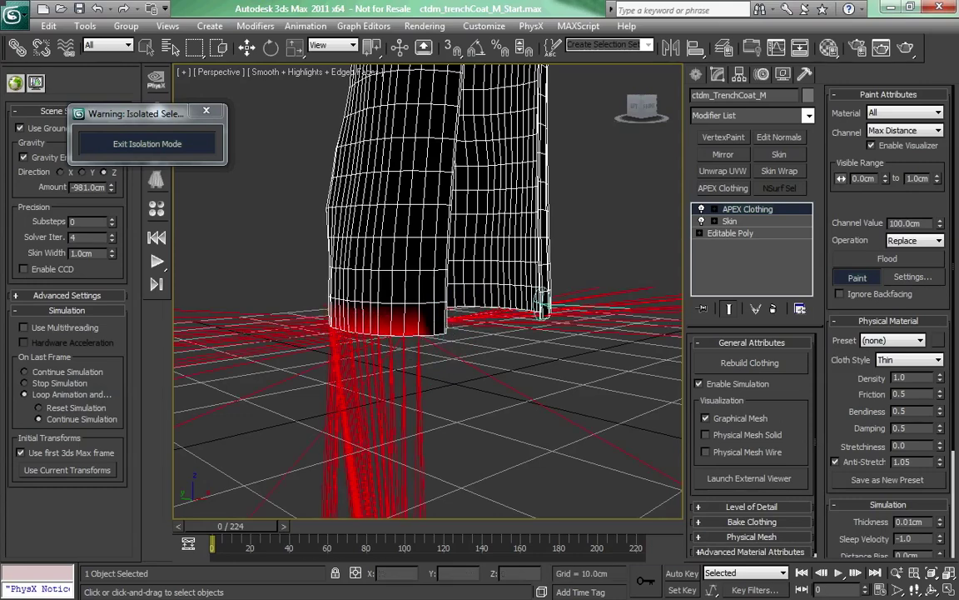
- Fit the visible range to the painted values, 0 to 100 cm, and disable the Max Distance visualizer
click(841, 178)
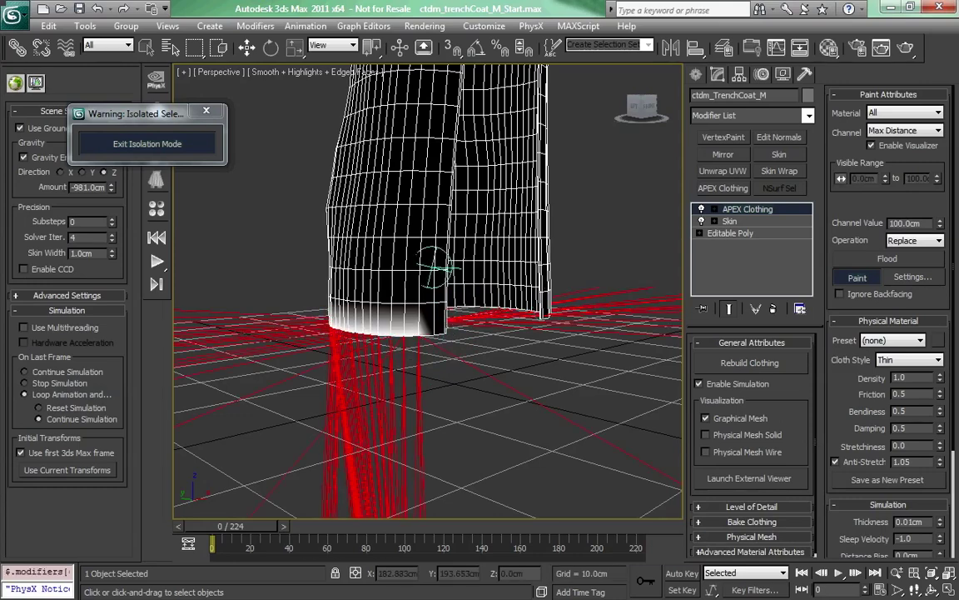
scroll(453, 262, down, 3)
mouse_move(452, 263)
alt+middle_down()
mouse_move(396, 302)
mouse_move(353, 289)
mouse_move(293, 307)
mouse_move(481, 295)
mouse_move(416, 299)
mouse_move(429, 298)
alt+middle_up()
scroll(438, 302, down, 5)
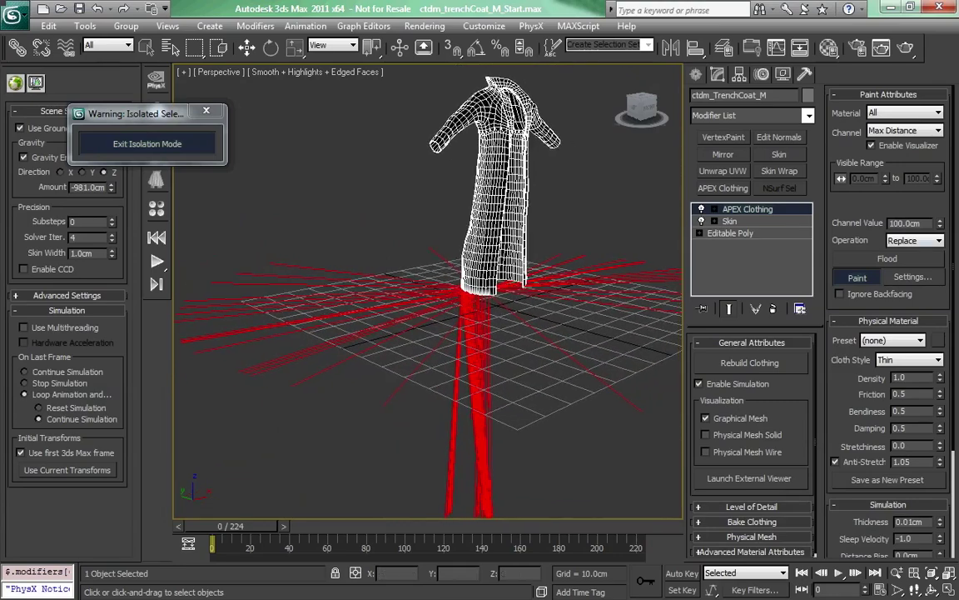
click(871, 146)
- Enlarge the brush and paint the lower part of the coat with the 100 cm Max Distance from the front
middle_drag(483, 233, 380, 235)
scroll(416, 259, up, 3)
scroll(398, 292, up, 1)
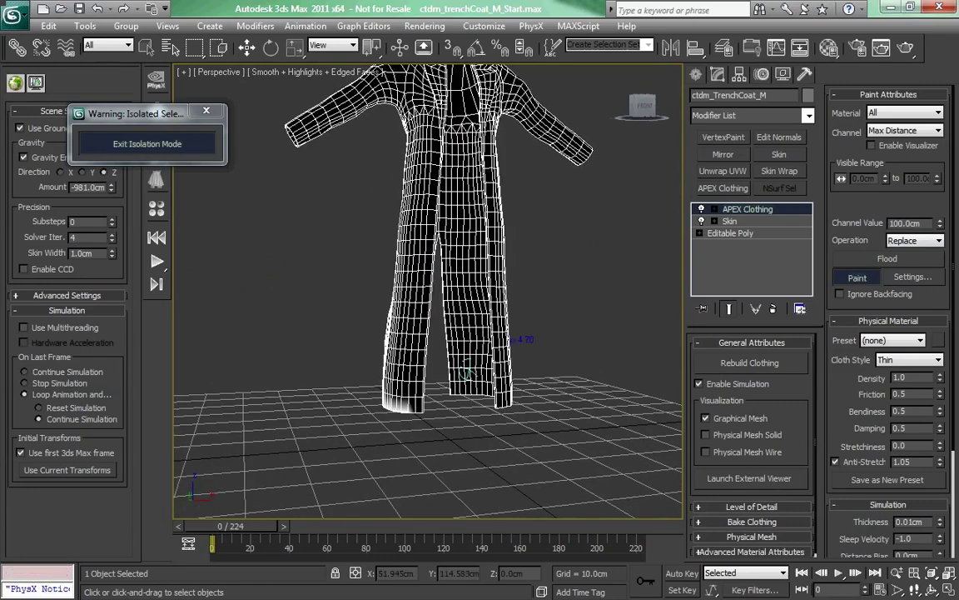
ctrl+shift+drag(468, 375, 472, 348)
drag(389, 383, 400, 393)
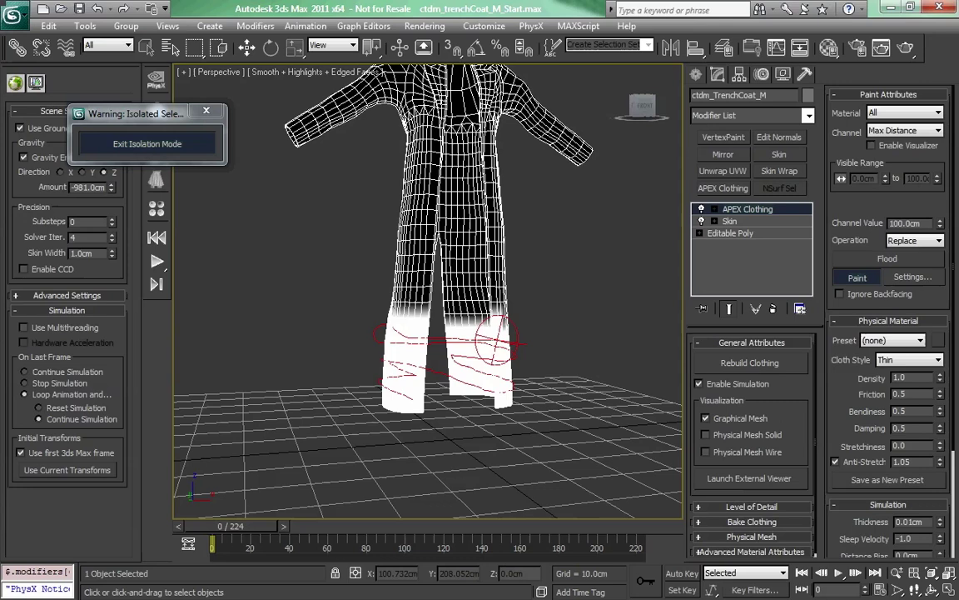
mouse_move(386, 316)
mouse_down()
mouse_move(514, 321)
mouse_move(410, 314)
mouse_move(531, 291)
mouse_move(384, 281)
mouse_move(480, 268)
mouse_up()
- Fill the unpainted patches around the lower coat with 100 cm Max Distance and even out the upper paint boundary
scroll(400, 275, up, 4)
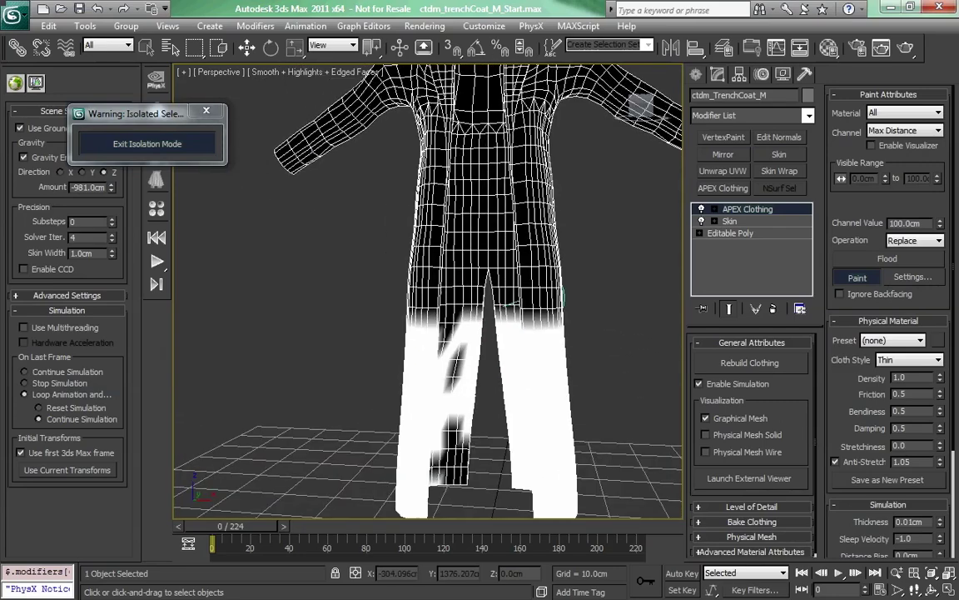
mouse_move(406, 420)
middle_down()
mouse_move(470, 400)
mouse_move(547, 314)
mouse_move(367, 273)
mouse_move(413, 281)
middle_up()
mouse_move(413, 281)
mouse_down()
mouse_move(387, 327)
mouse_move(397, 220)
mouse_move(376, 187)
mouse_move(336, 169)
mouse_up()
mouse_move(336, 169)
alt+middle_down()
mouse_move(433, 183)
mouse_move(491, 117)
mouse_move(475, 252)
mouse_move(375, 204)
mouse_move(382, 385)
mouse_move(317, 339)
mouse_move(404, 286)
mouse_move(472, 333)
mouse_move(447, 321)
mouse_move(462, 330)
alt+middle_up()
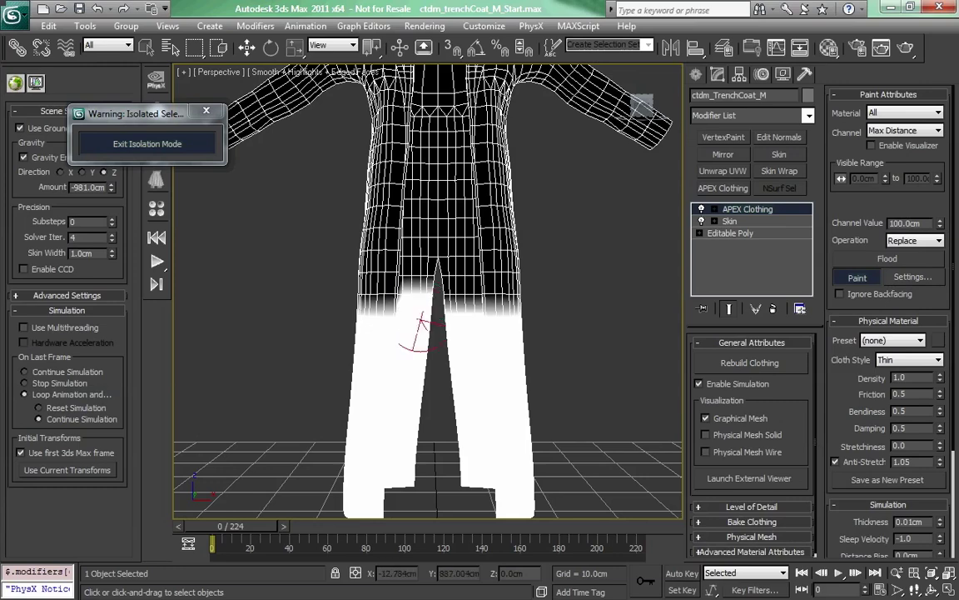
drag(477, 328, 555, 325)
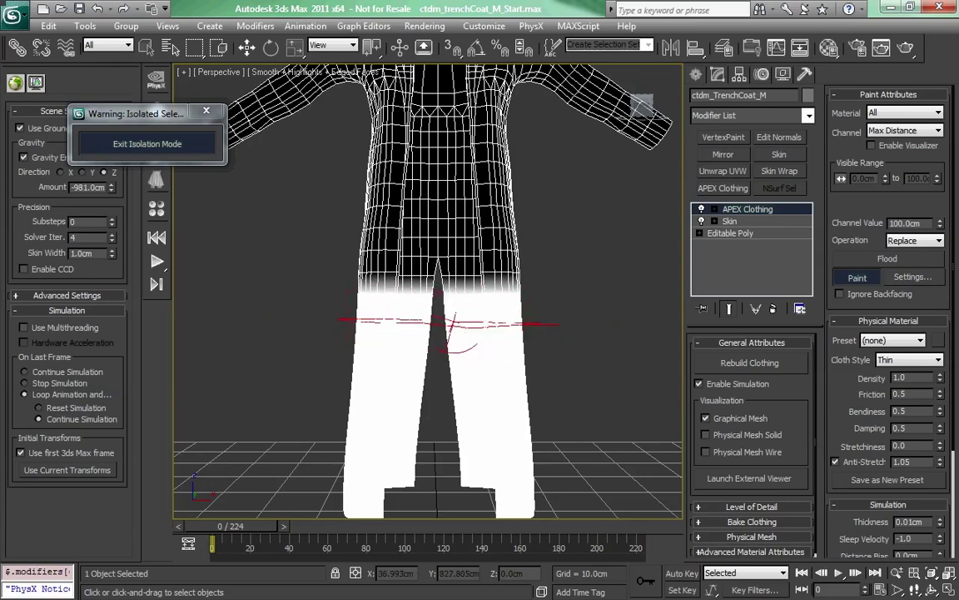
alt+middle_drag(491, 324, 465, 354)
scroll(416, 321, down, 4)
scroll(465, 316, up, 1)
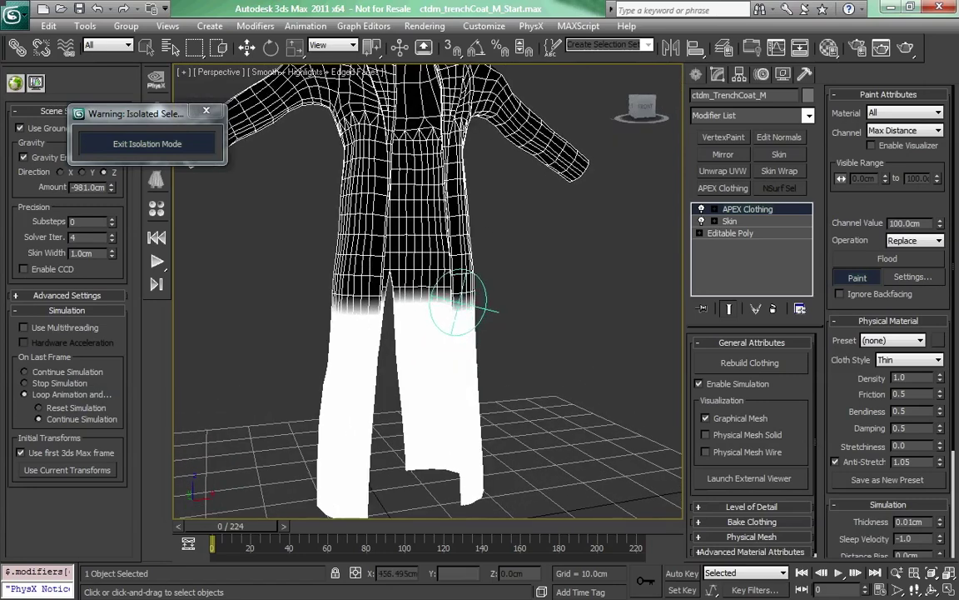
- Set the channel value to 75 cm and paint a Max Distance band around the coat just above the 100 cm area
double_click(905, 223)
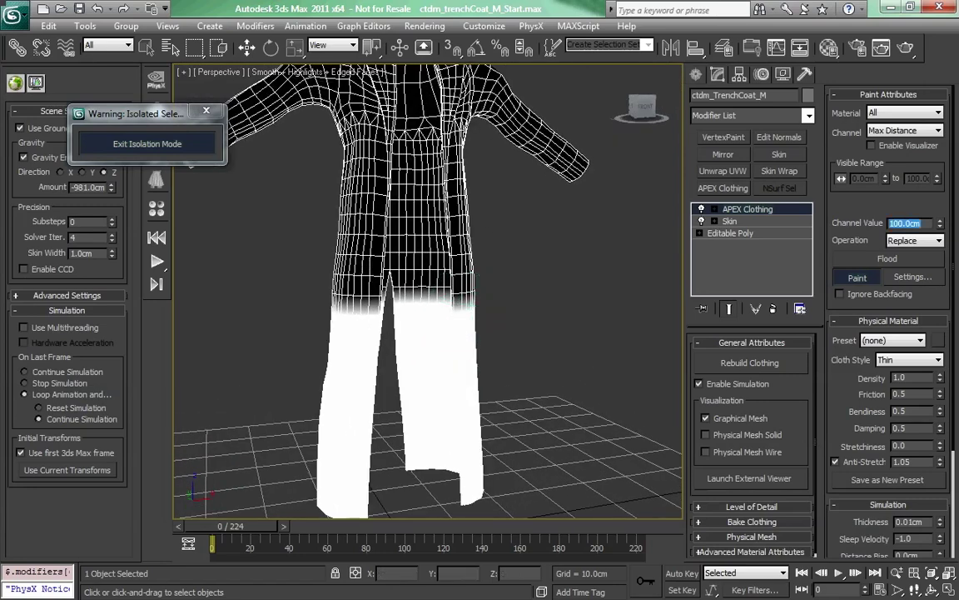
text(75)
key(Return)
scroll(429, 296, up, 5)
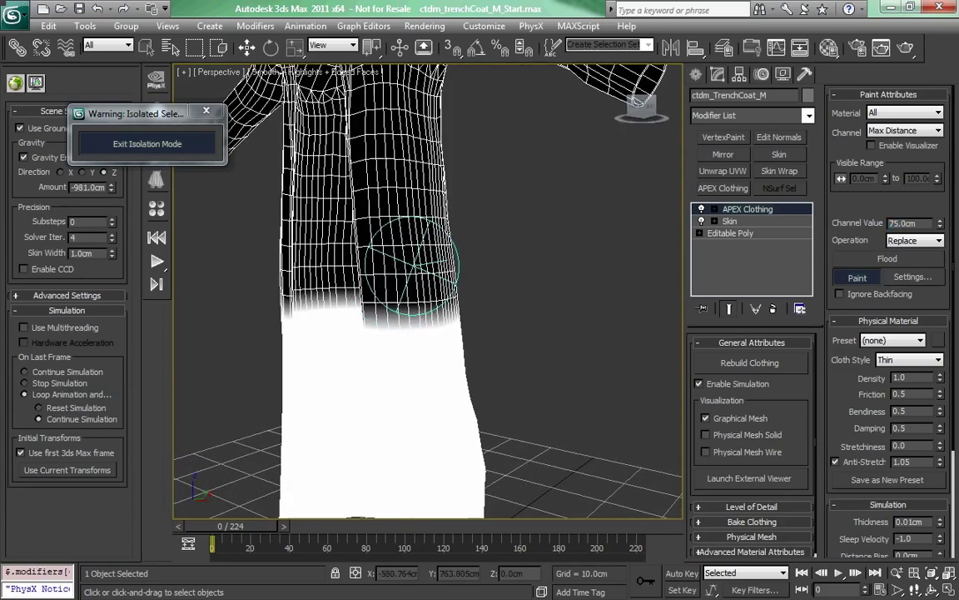
mouse_move(409, 269)
alt+middle_down()
mouse_move(418, 264)
mouse_move(412, 279)
mouse_move(310, 264)
mouse_move(320, 258)
alt+middle_up()
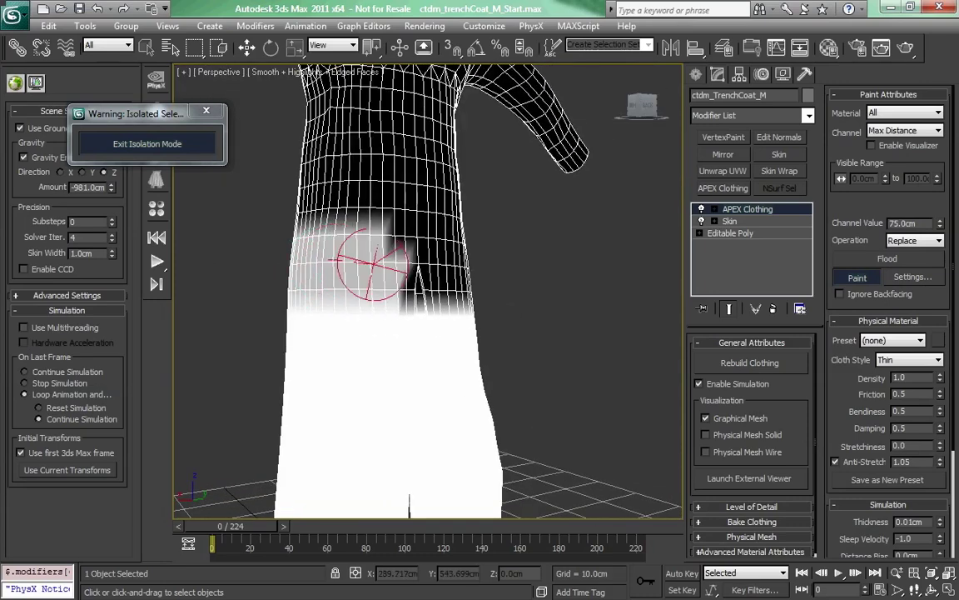
alt+middle_drag(445, 263, 373, 240)
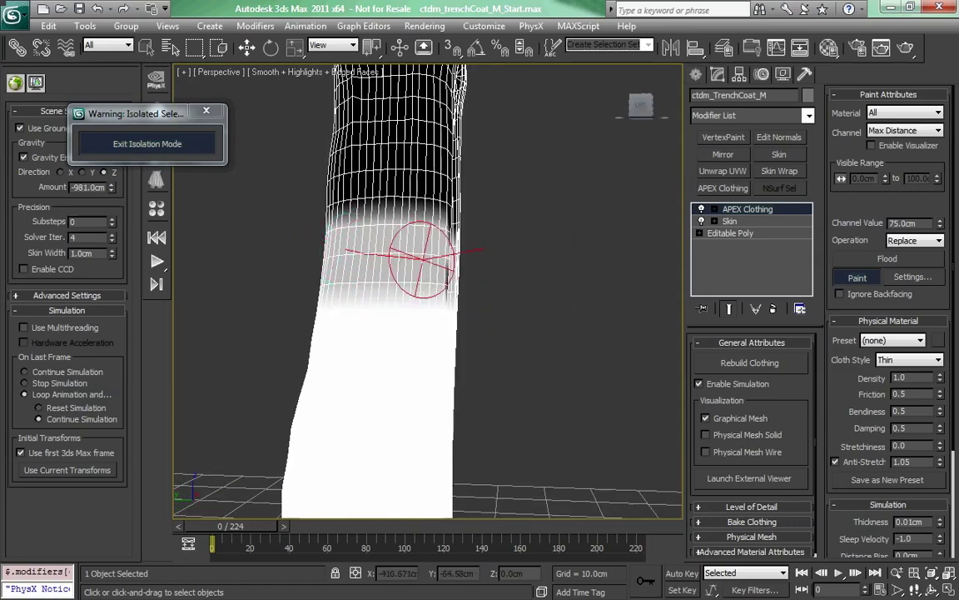
alt+middle_drag(422, 259, 463, 250)
alt+middle_drag(379, 243, 444, 309)
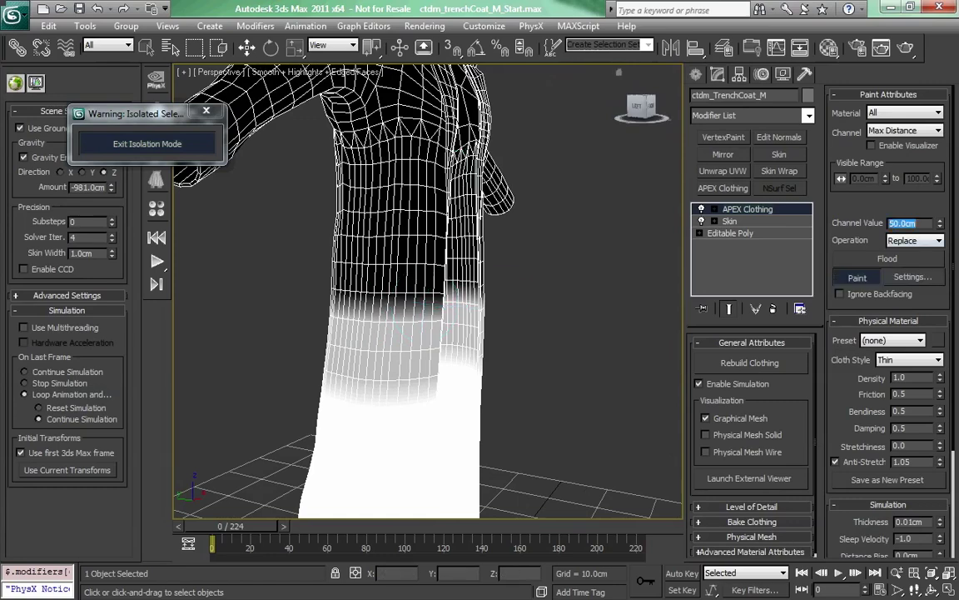
- Paint a 50 cm Max Distance band all around the coat, directly above the 75 cm band
alt+middle_drag(406, 277, 401, 257)
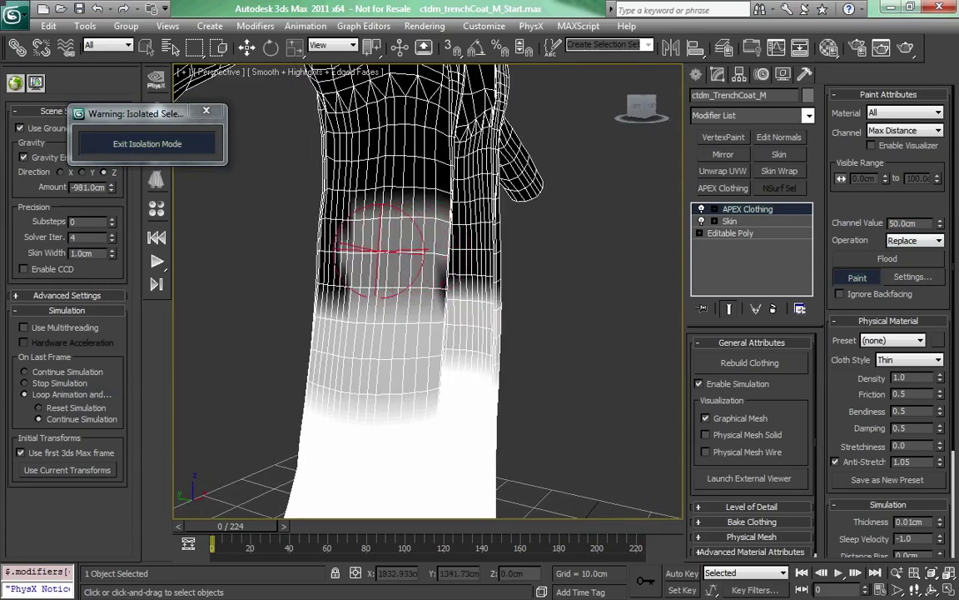
alt+middle_drag(428, 254, 451, 253)
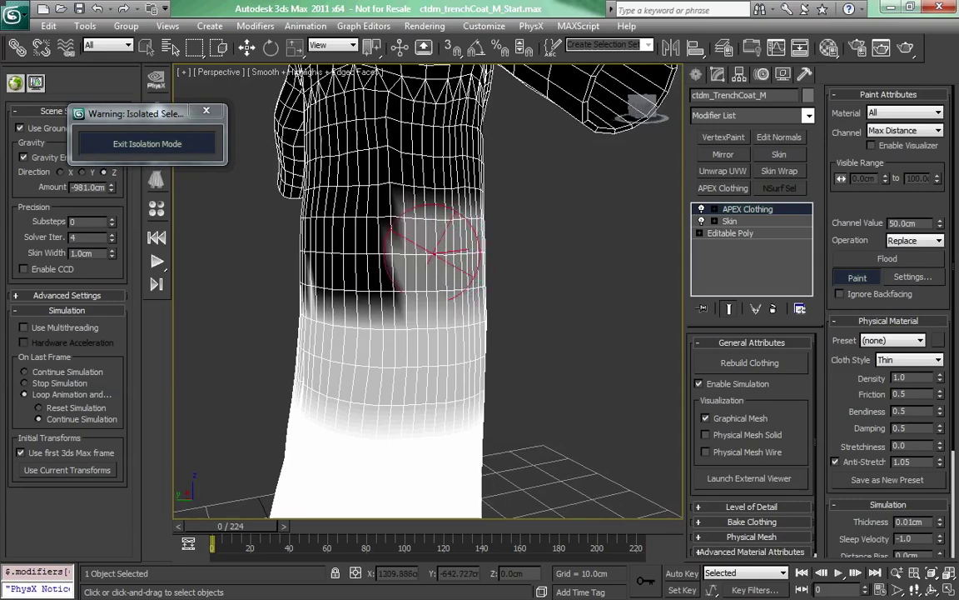
alt+middle_drag(371, 259, 520, 258)
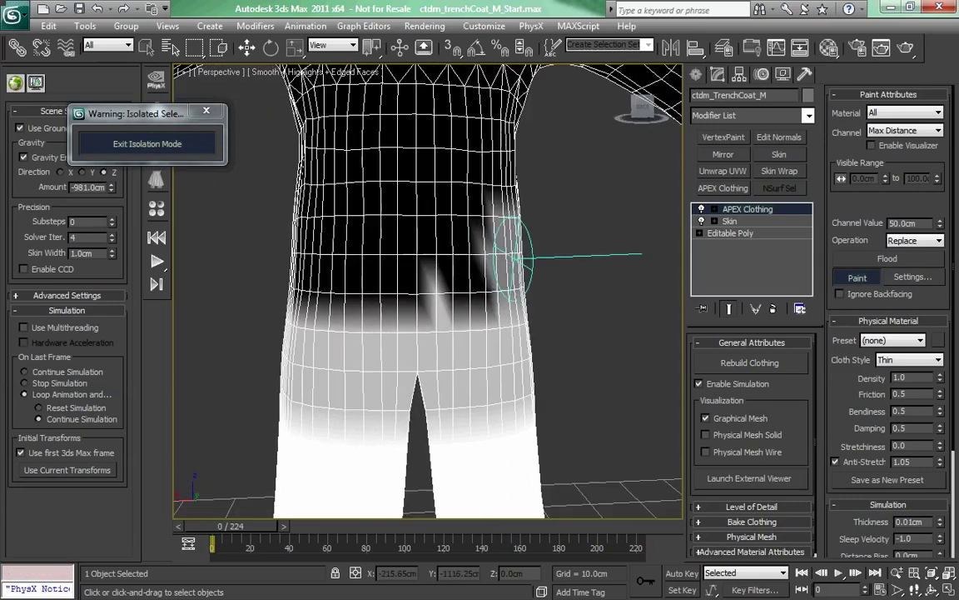
mouse_move(482, 268)
mouse_down()
mouse_move(345, 261)
mouse_move(475, 253)
mouse_move(363, 235)
mouse_up()
mouse_move(363, 242)
alt+middle_down()
mouse_move(513, 258)
mouse_move(490, 277)
alt+middle_up()
mouse_move(490, 277)
mouse_down()
mouse_move(403, 233)
mouse_move(441, 234)
mouse_up()
alt+middle_drag(416, 258, 443, 267)
scroll(442, 262, down, 3)
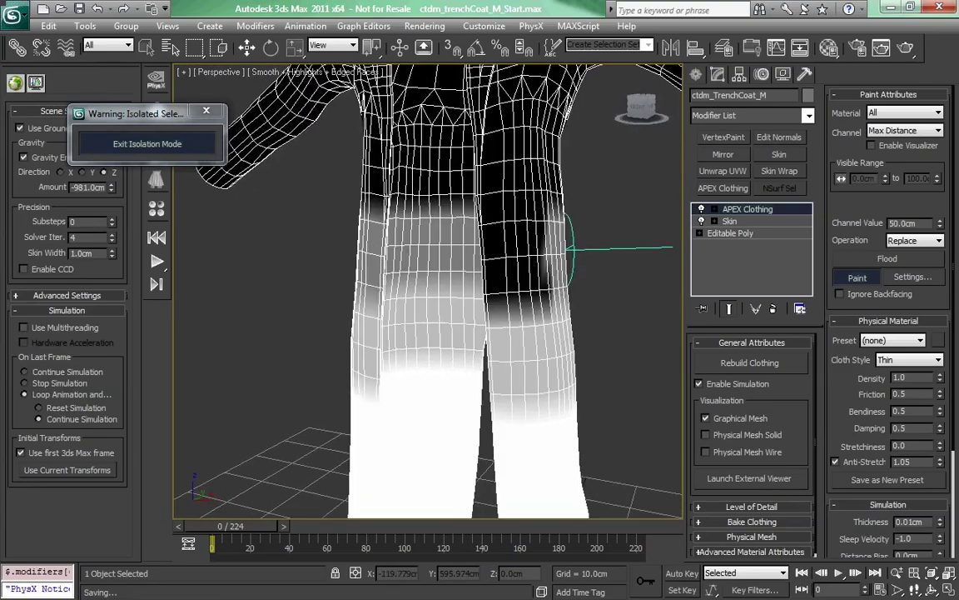
alt+middle_drag(566, 255, 583, 251)
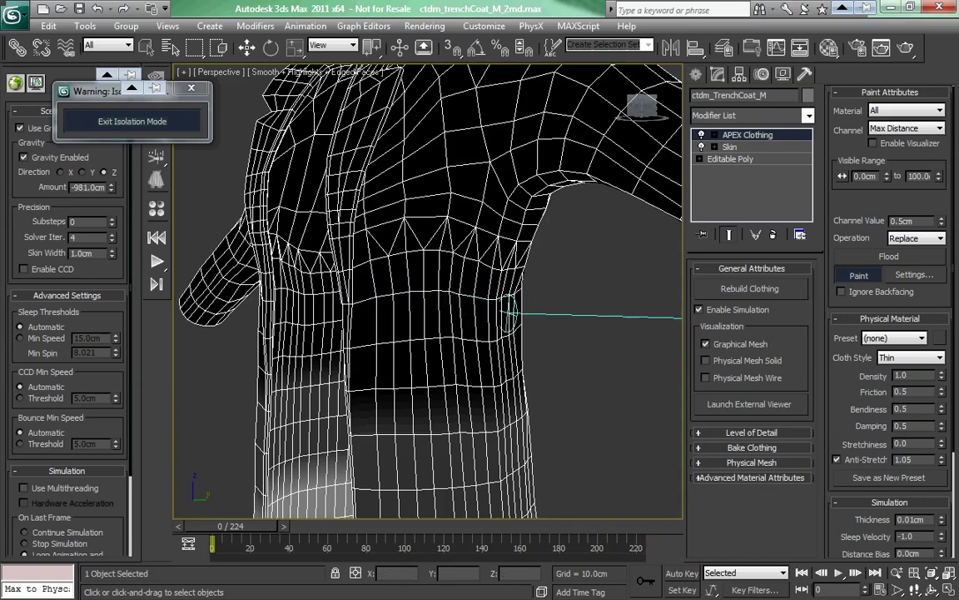
- Paint 0.5 cm Max Distance around the coat's waist, enabling the visualizer during the painting and disabling it when done
click(873, 143)
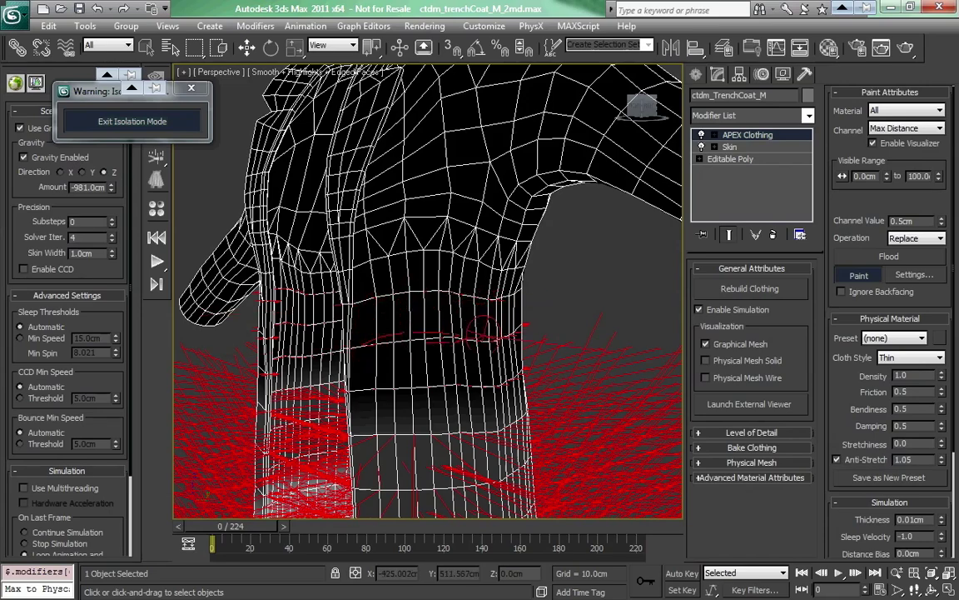
alt+middle_drag(483, 329, 454, 312)
alt+middle_drag(516, 292, 517, 323)
drag(447, 336, 417, 337)
mouse_move(400, 336)
alt+middle_down()
mouse_move(454, 351)
mouse_move(463, 332)
mouse_move(529, 333)
mouse_move(526, 317)
mouse_move(541, 324)
alt+middle_up()
scroll(489, 361, up, 2)
mouse_move(543, 324)
mouse_down()
mouse_move(552, 325)
mouse_move(547, 311)
mouse_up()
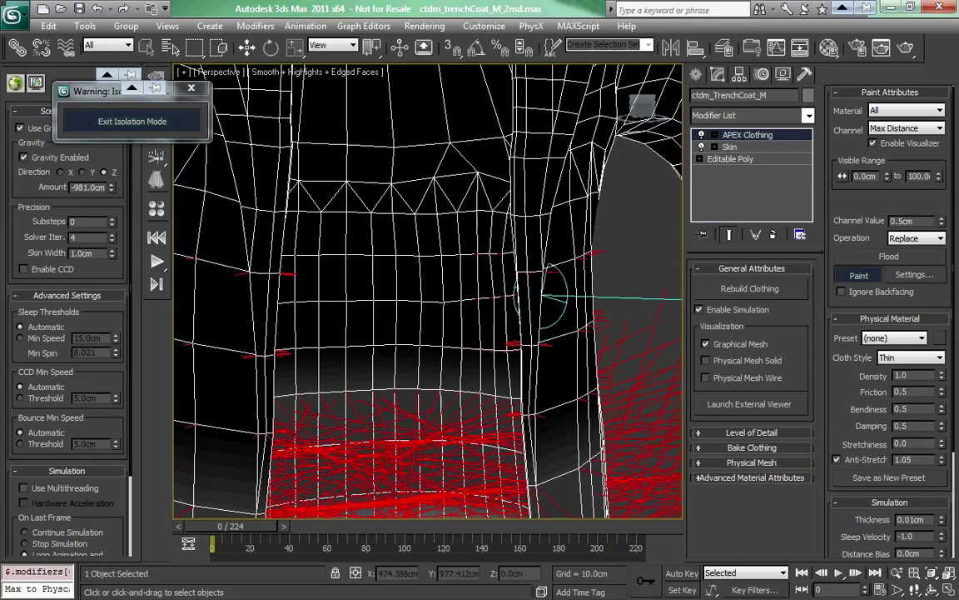
alt+middle_drag(543, 293, 472, 298)
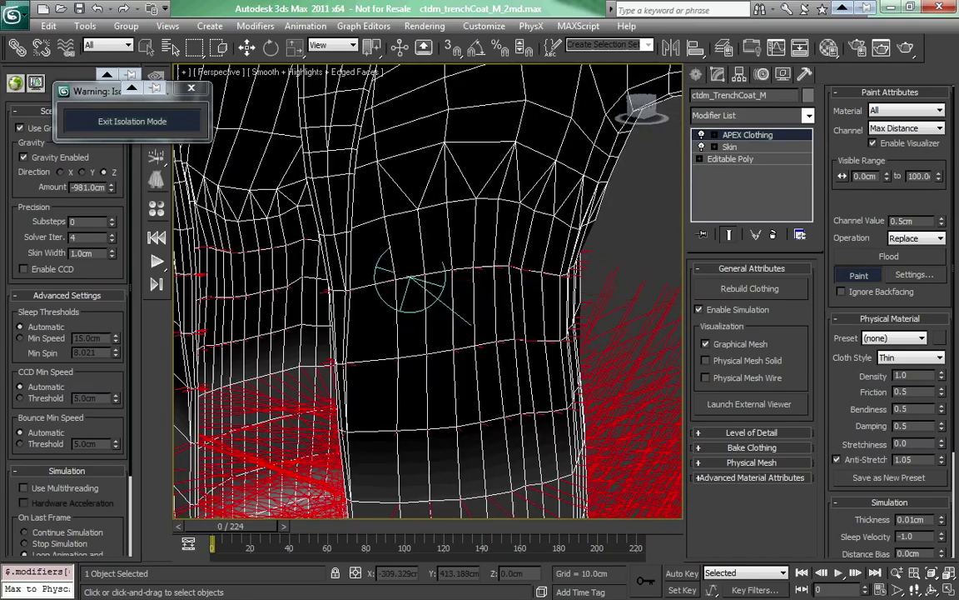
mouse_move(370, 262)
alt+middle_down()
mouse_move(416, 264)
mouse_move(450, 292)
mouse_move(439, 273)
alt+middle_up()
scroll(417, 265, down, 5)
click(873, 143)
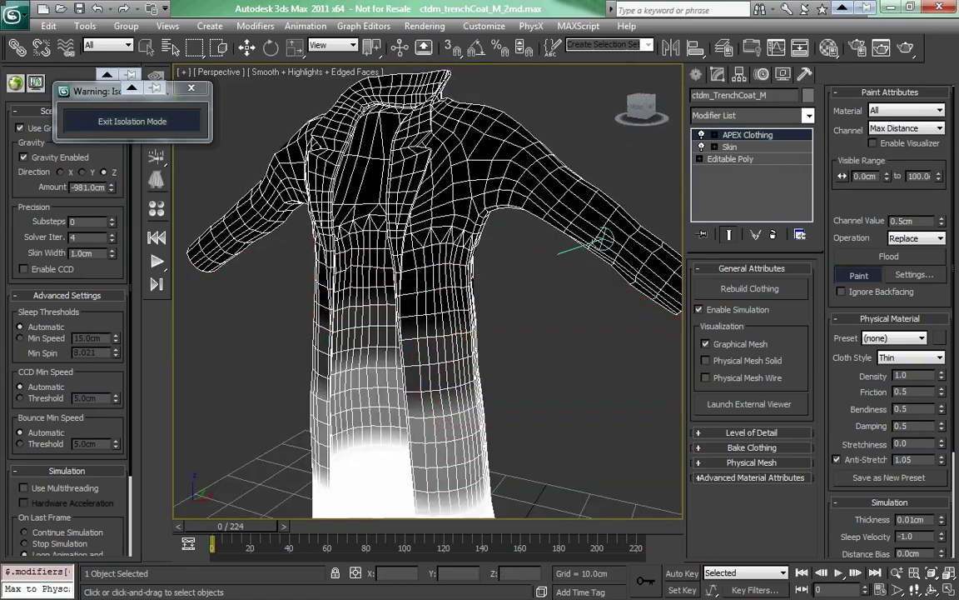
- Switch the paint operation to Smooth and blend the transitions between the Max Distance bands around the whole coat
click(916, 237)
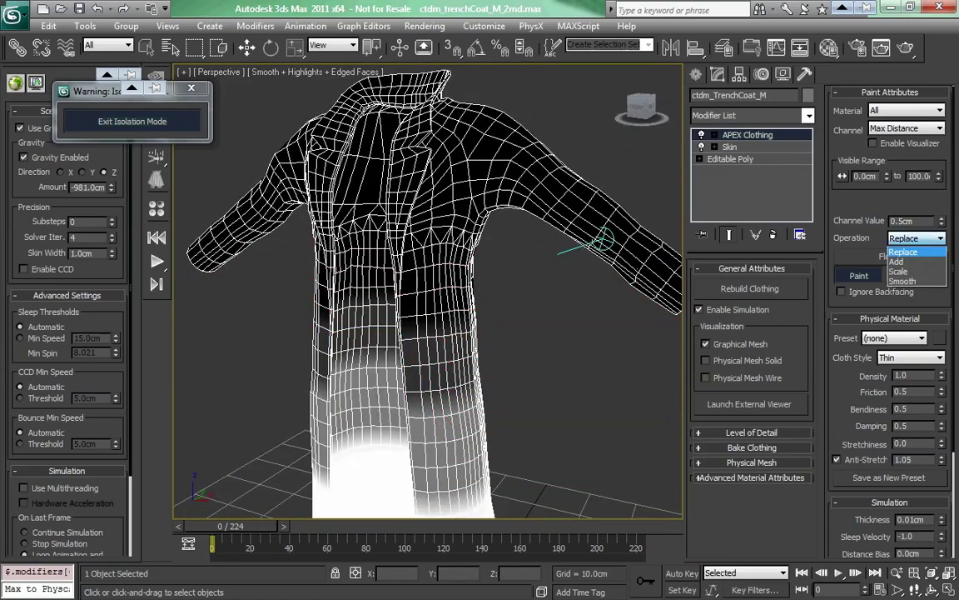
click(904, 281)
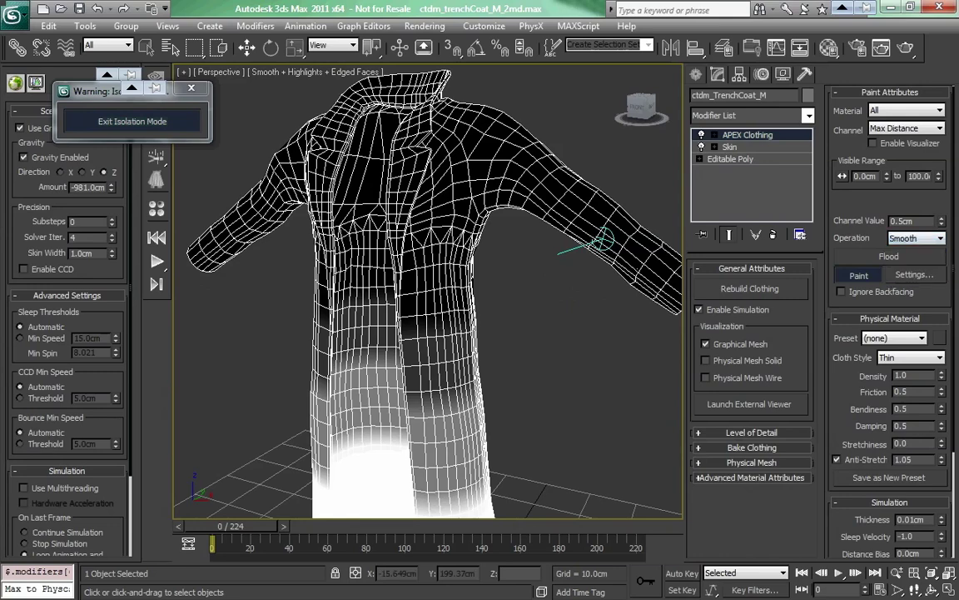
scroll(454, 325, up, 3)
scroll(454, 194, down, 4)
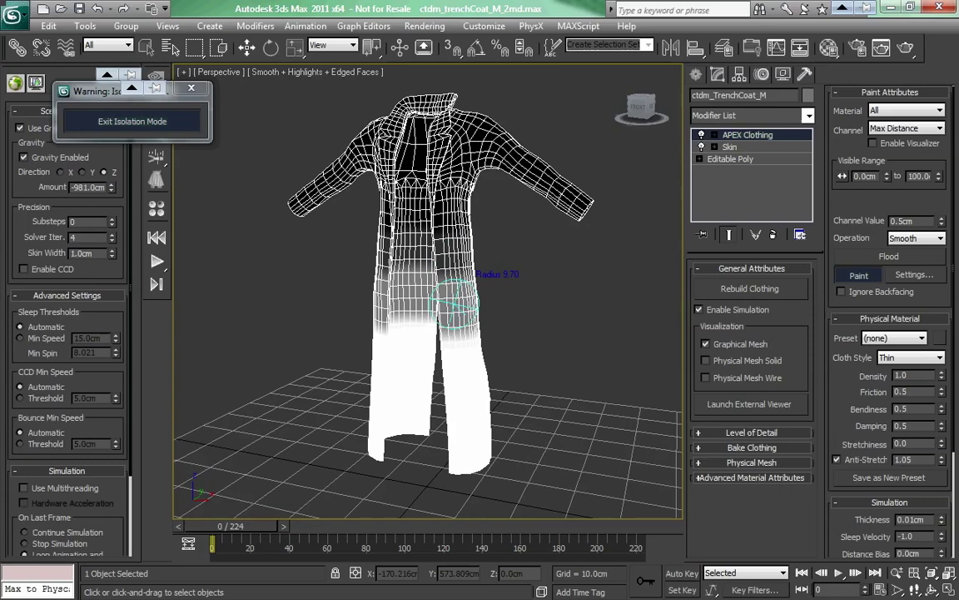
alt+middle_drag(450, 283, 462, 321)
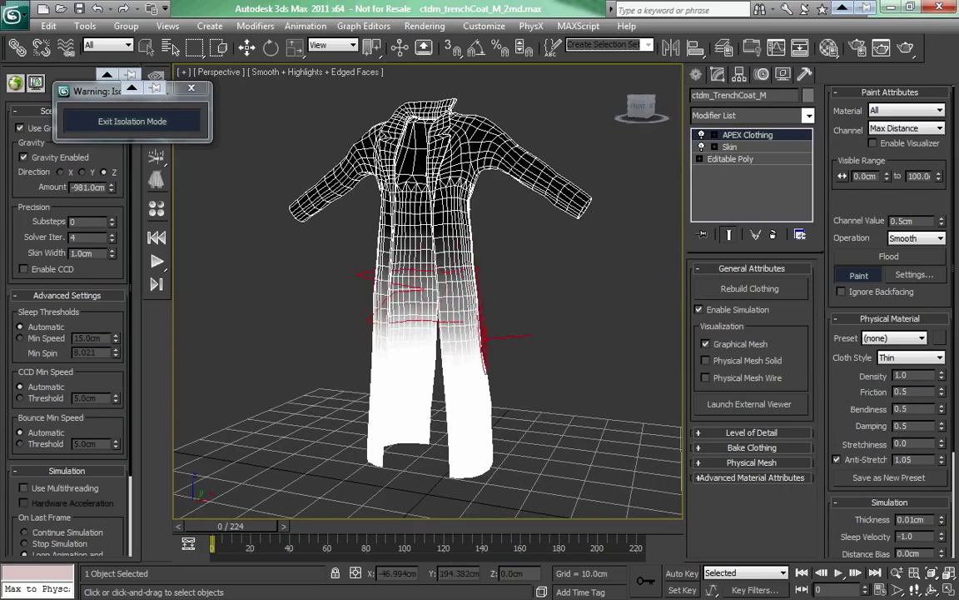
alt+middle_drag(483, 329, 633, 329)
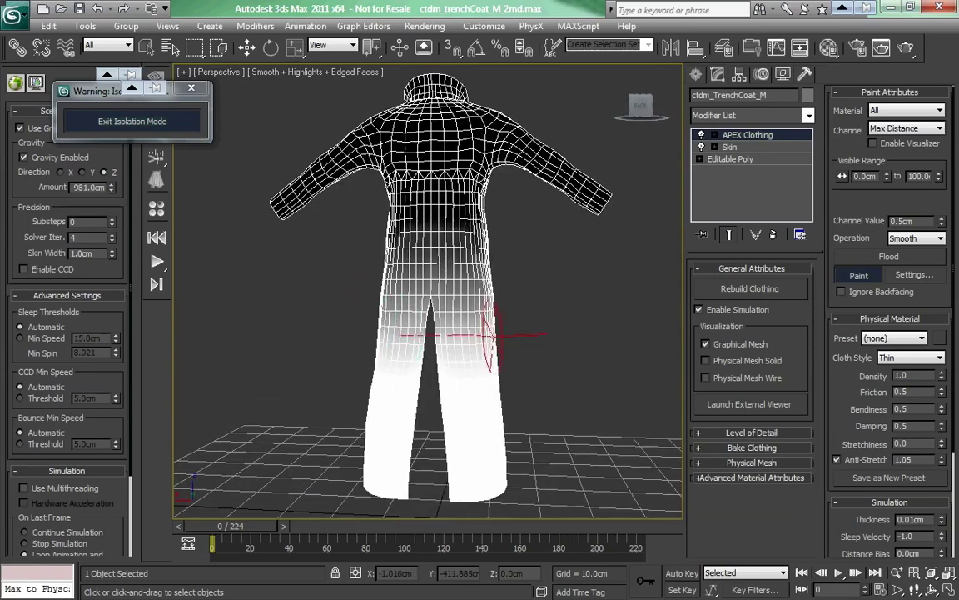
- Display the coat in wireframe with all triangle edges shown and backface culling turned off
key(F4)
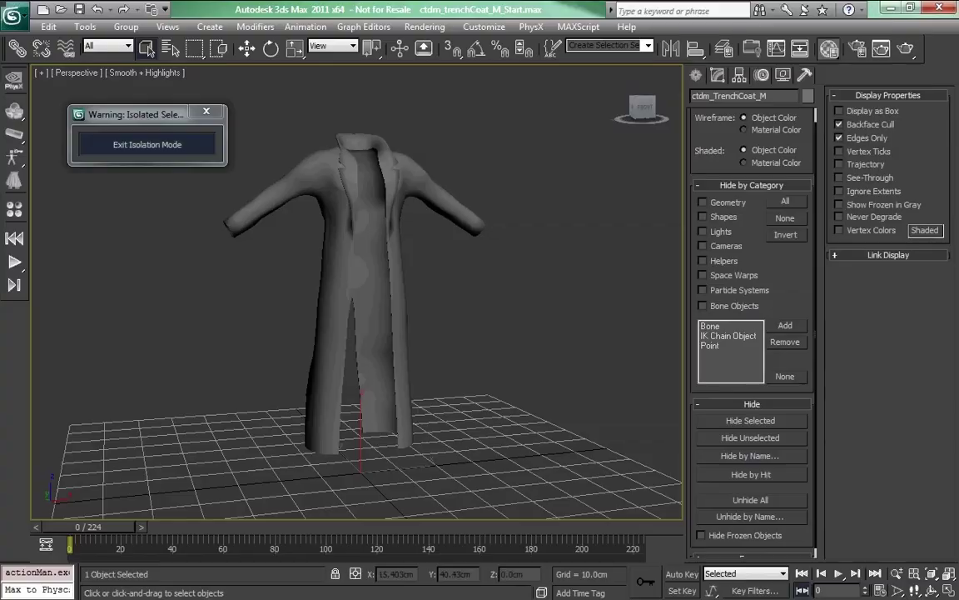
alt+middle_drag(400, 291, 422, 294)
scroll(357, 296, up, 3)
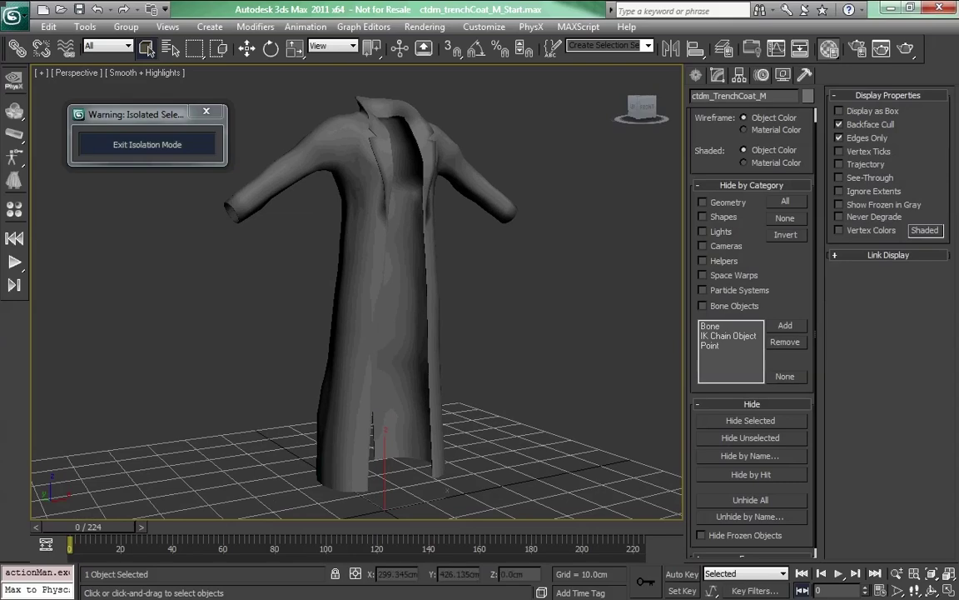
key(F3)
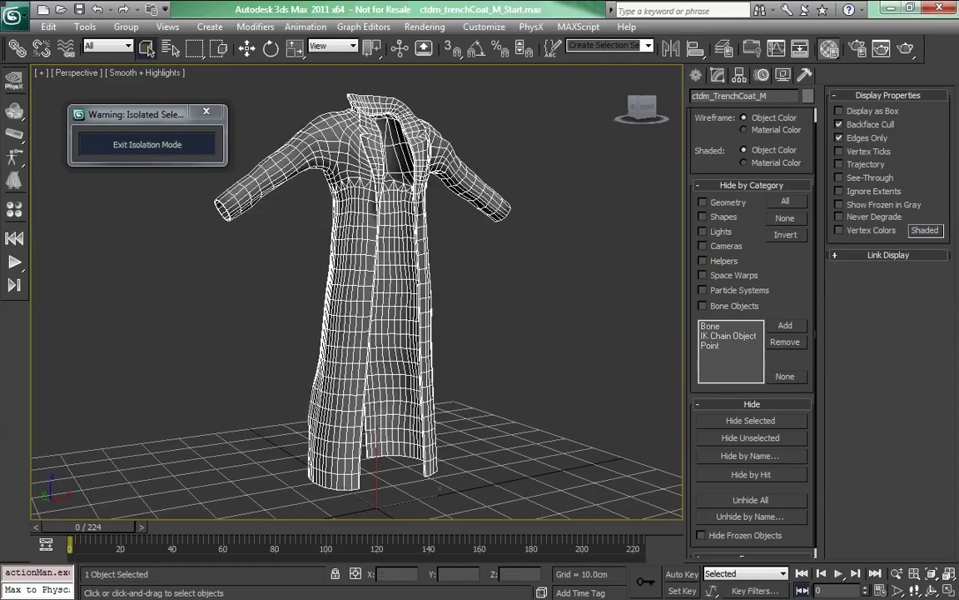
key(F4)
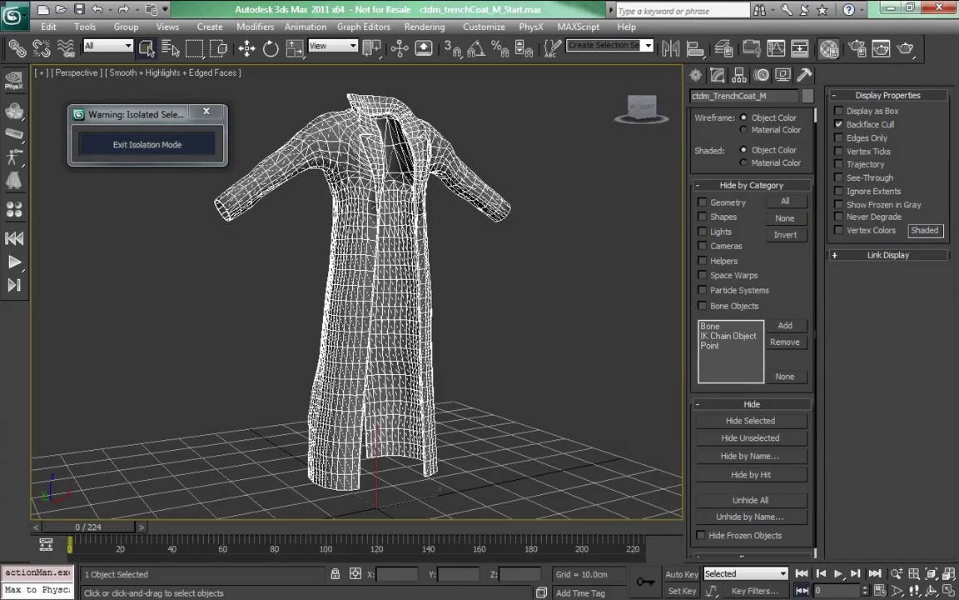
key(alt+b)
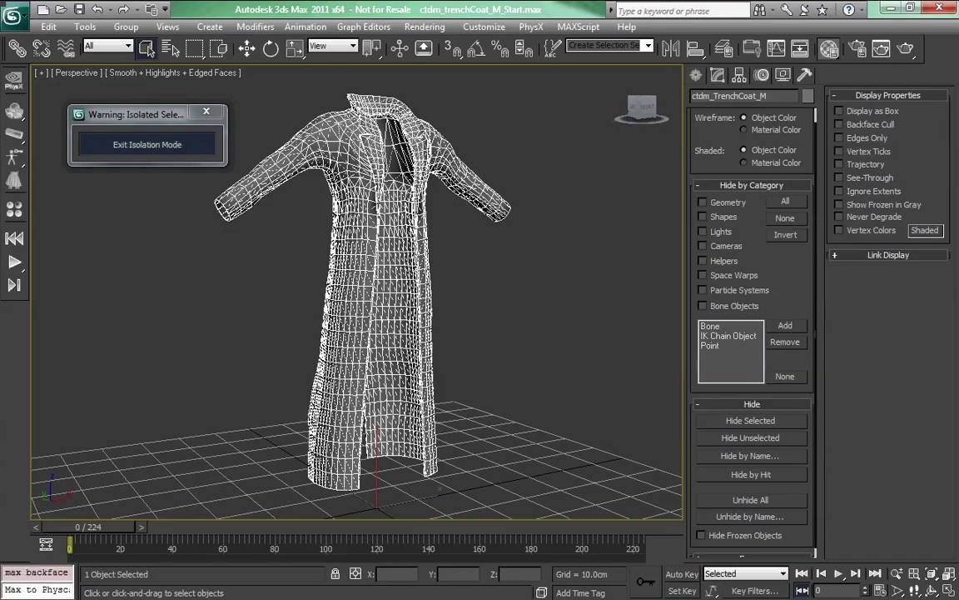
key(F3)
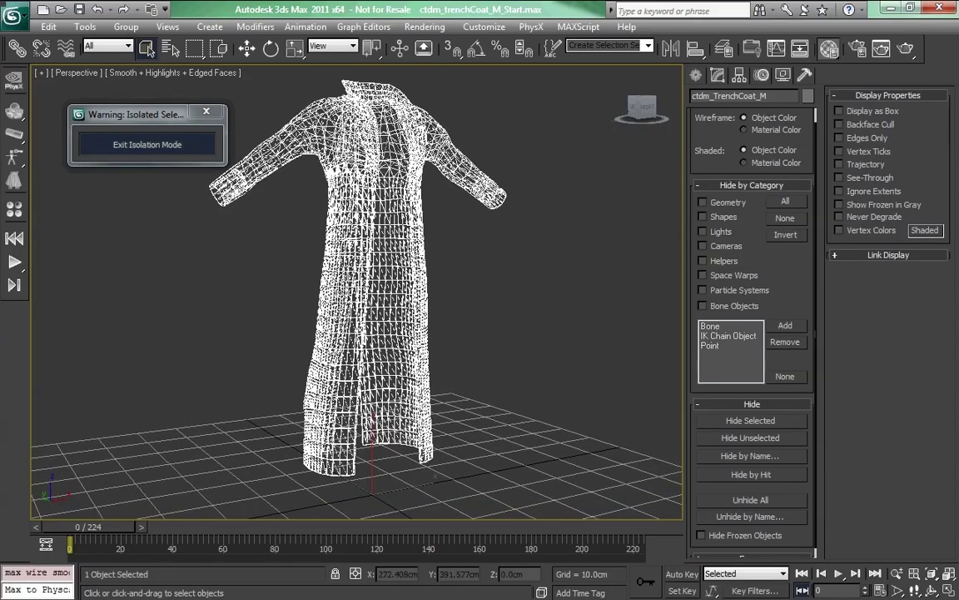
- Examine the inner and outer mesh layers at the coat's bottom hem, comparing them with backface culling on and off
middle_drag(375, 333, 308, 180)
scroll(356, 292, up, 3)
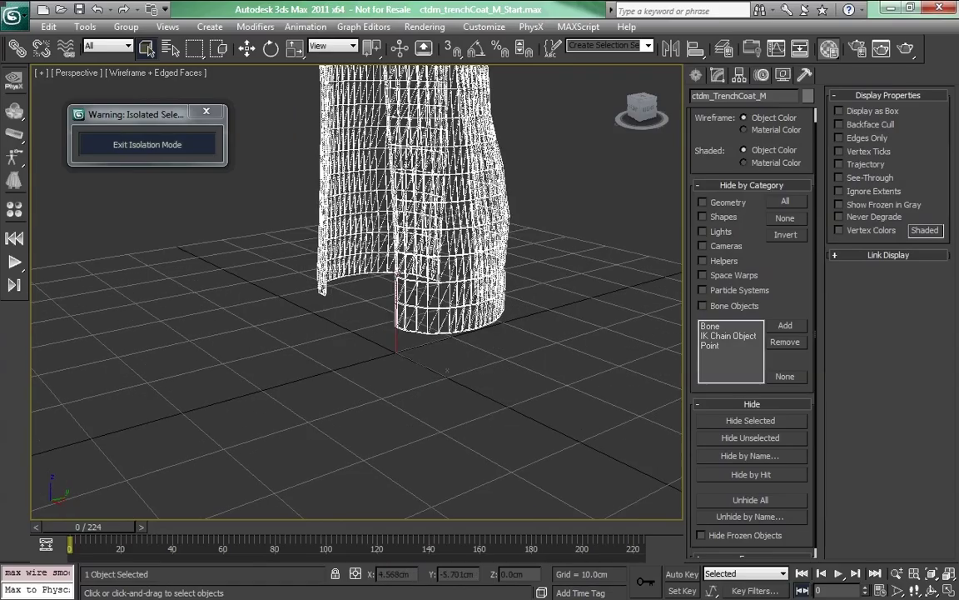
scroll(357, 291, up, 5)
alt+middle_drag(333, 316, 546, 321)
scroll(357, 292, up, 5)
middle_drag(346, 333, 408, 293)
key(alt+b)
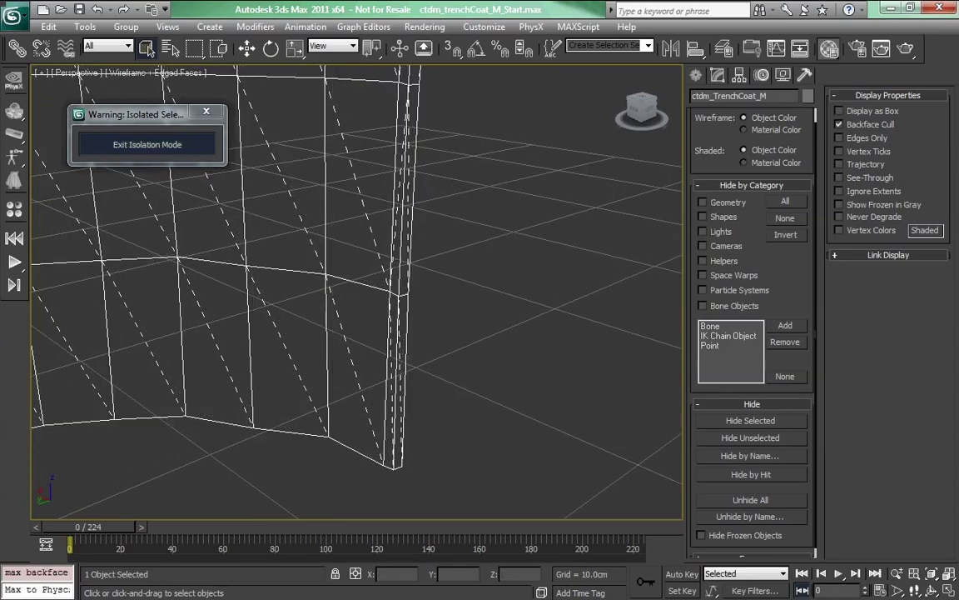
key(alt+b)
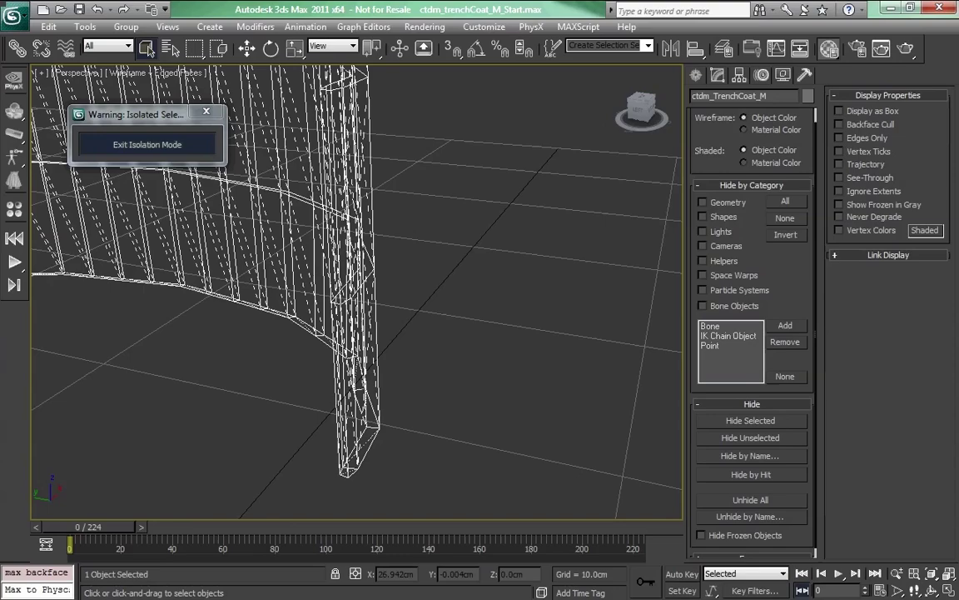
alt+middle_drag(375, 279, 416, 292)
scroll(405, 268, down, 3)
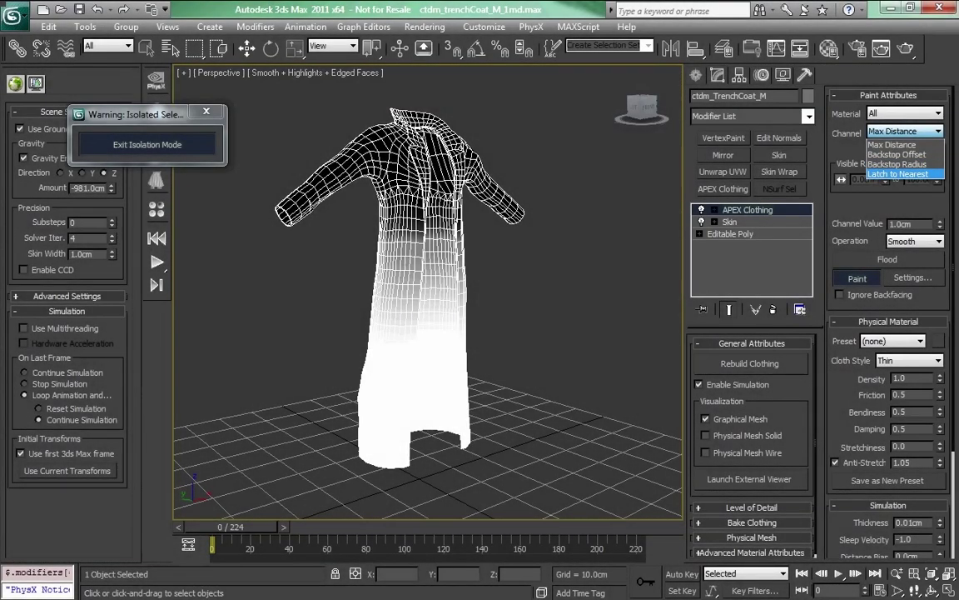
- Switch the paint channel to Latch to Nearest, with the Replace operation and Ignore Backfacing enabled
click(898, 173)
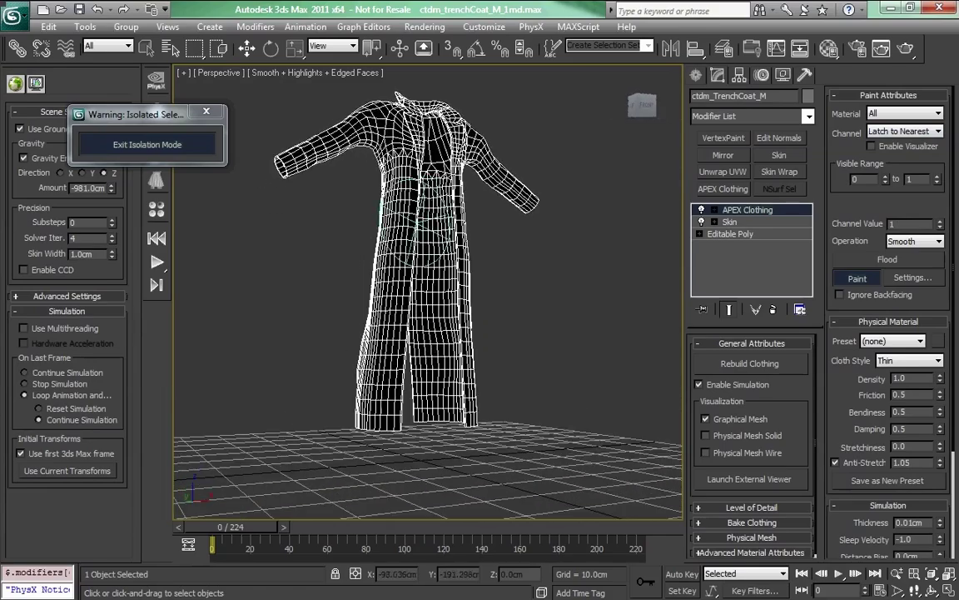
alt+middle_drag(441, 238, 374, 223)
scroll(361, 301, up, 3)
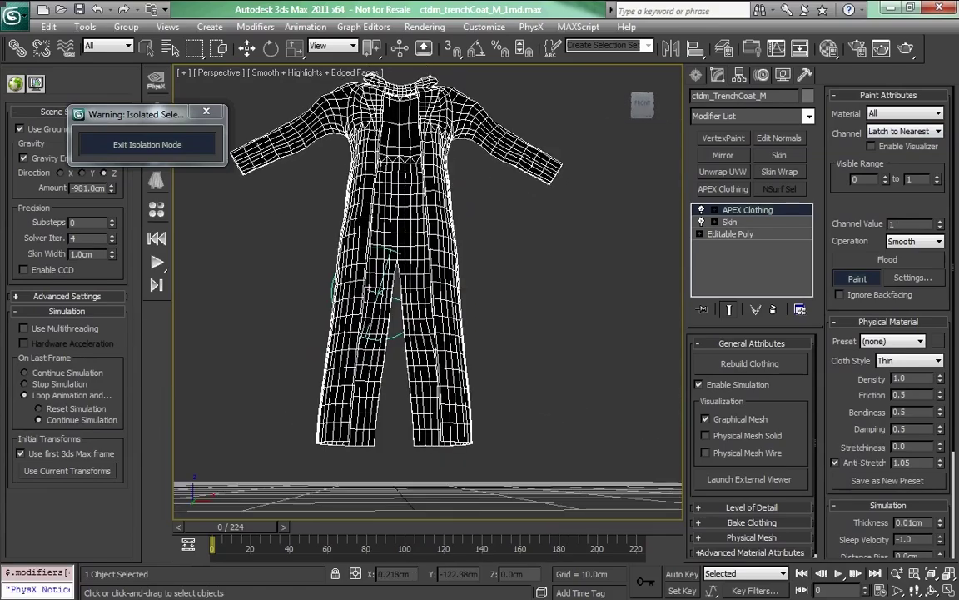
alt+middle_drag(367, 292, 371, 341)
click(913, 241)
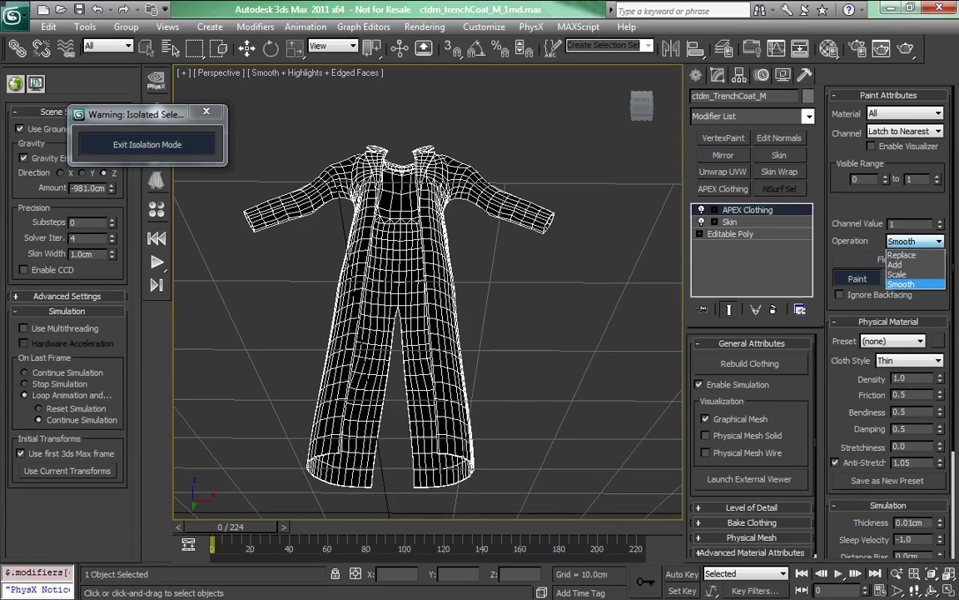
click(902, 255)
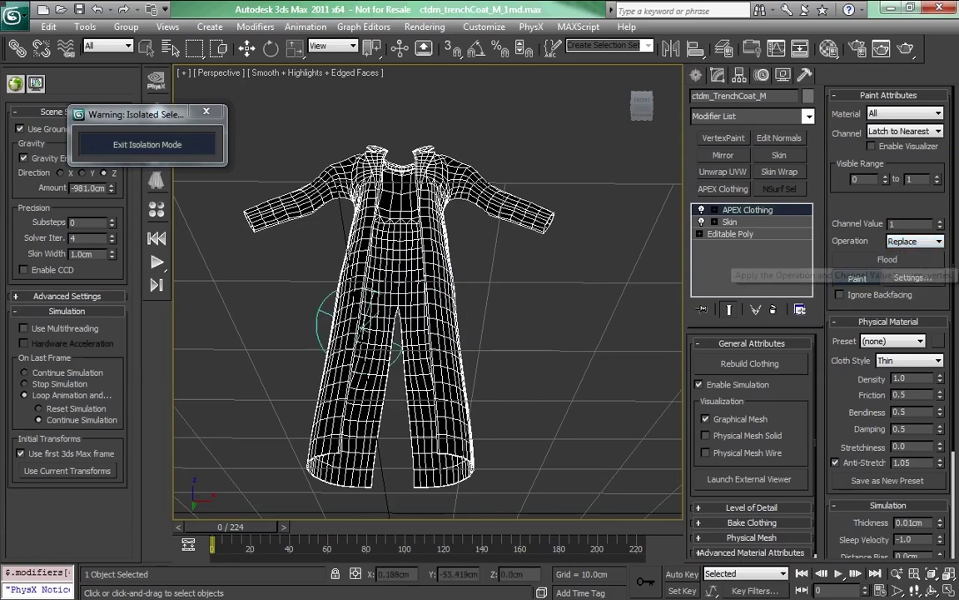
alt+middle_drag(333, 274, 510, 266)
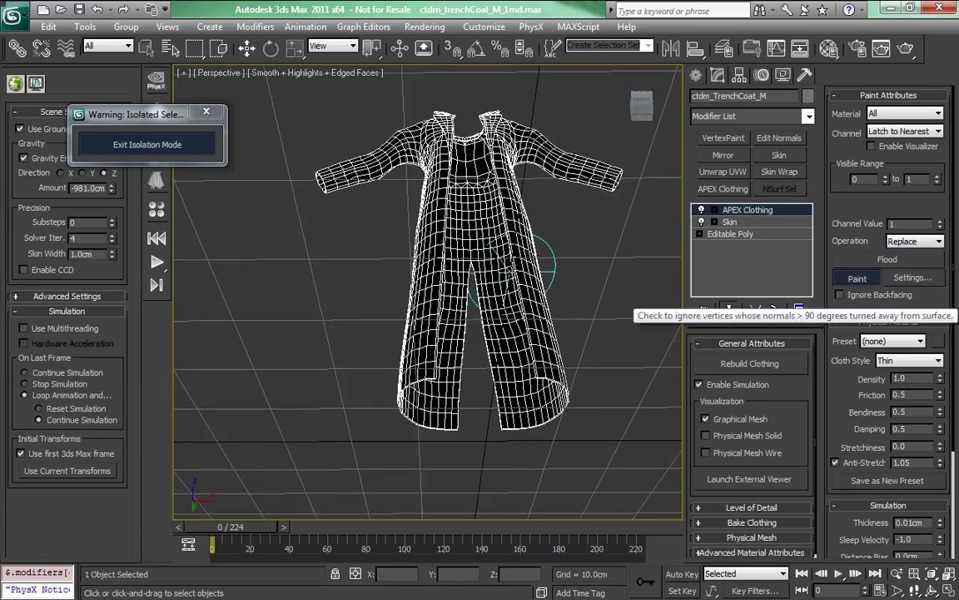
click(839, 295)
scroll(450, 400, up, 6)
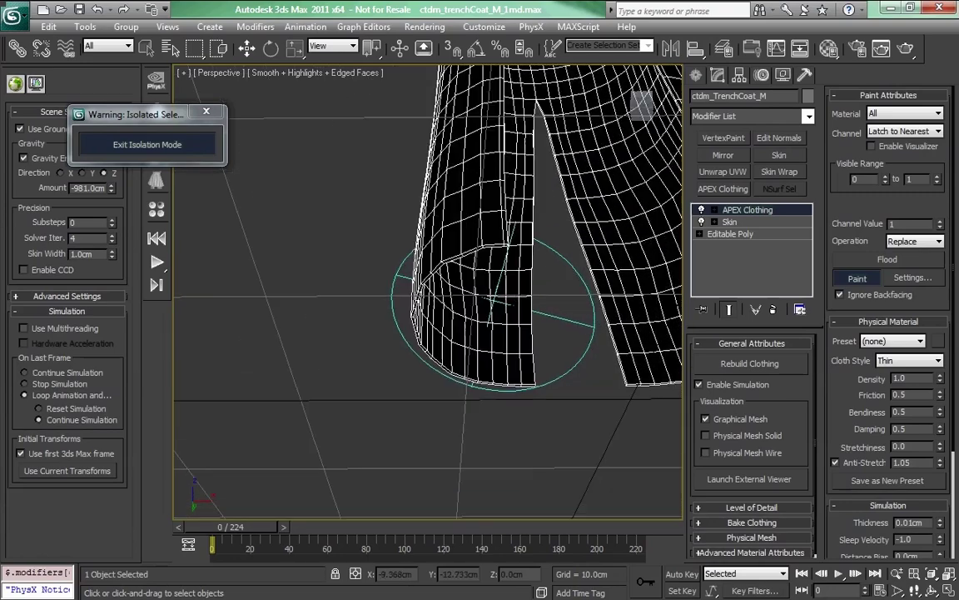
- Paint Latch to Nearest with channel value 1 over the inner layer of the coat's lower body
alt+middle_drag(414, 236, 474, 280)
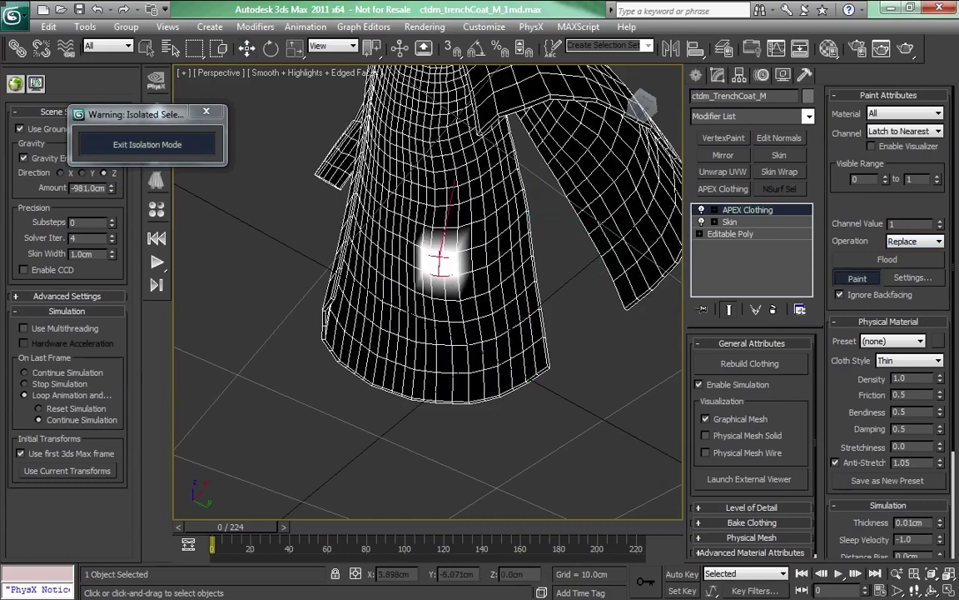
alt+middle_drag(440, 271, 476, 191)
mouse_move(472, 204)
mouse_down()
mouse_move(427, 375)
mouse_move(449, 390)
mouse_move(500, 354)
mouse_up()
mouse_move(514, 345)
alt+middle_down()
mouse_move(454, 291)
mouse_move(423, 293)
alt+middle_up()
mouse_move(435, 365)
mouse_down()
mouse_move(428, 380)
mouse_move(476, 385)
mouse_move(468, 310)
mouse_up()
drag(468, 310, 454, 230)
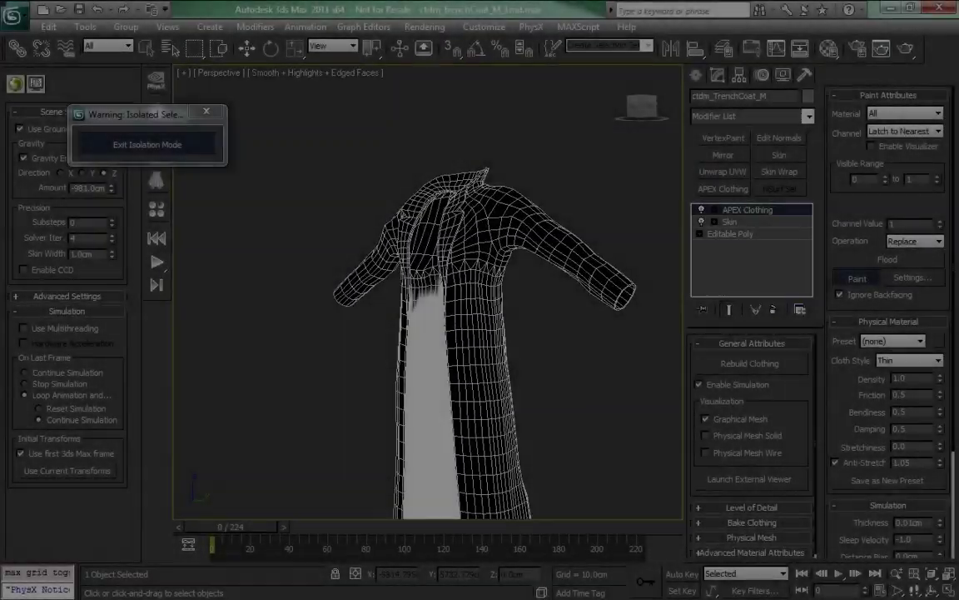
- Resize the brush and paint Latch to Nearest at value 1 along the inner layer's upper boundary at the waist
scroll(371, 354, up, 10)
mouse_move(370, 354)
ctrl+shift+mouse_down()
mouse_move(421, 262)
mouse_move(358, 330)
ctrl+shift+mouse_up()
mouse_move(359, 330)
alt+middle_down()
mouse_move(616, 315)
mouse_move(428, 222)
mouse_move(516, 218)
alt+middle_up()
drag(517, 218, 359, 223)
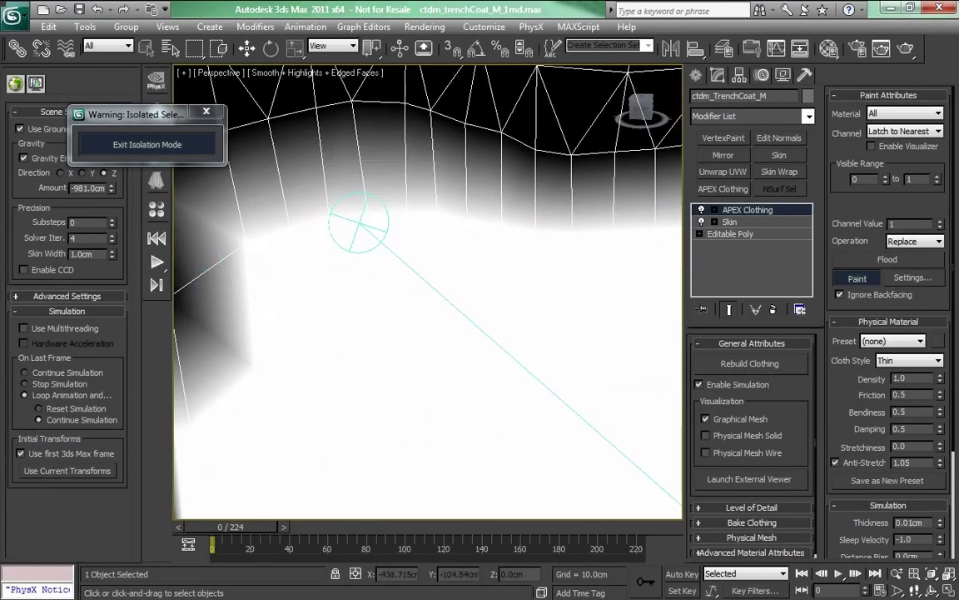
alt+middle_drag(358, 223, 431, 334)
drag(363, 260, 358, 219)
alt+middle_drag(462, 177, 481, 405)
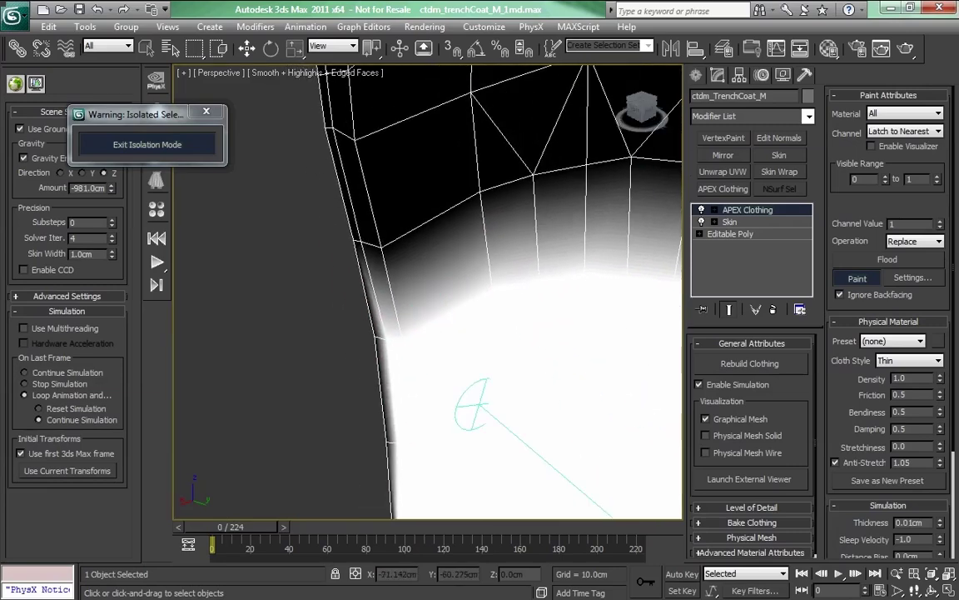
- Fill in the Latch to Nearest paint near the side edges and corners of the inner layer's waist boundary
mouse_move(413, 242)
mouse_down()
mouse_move(392, 236)
mouse_move(562, 182)
mouse_up()
alt+middle_drag(561, 182, 333, 208)
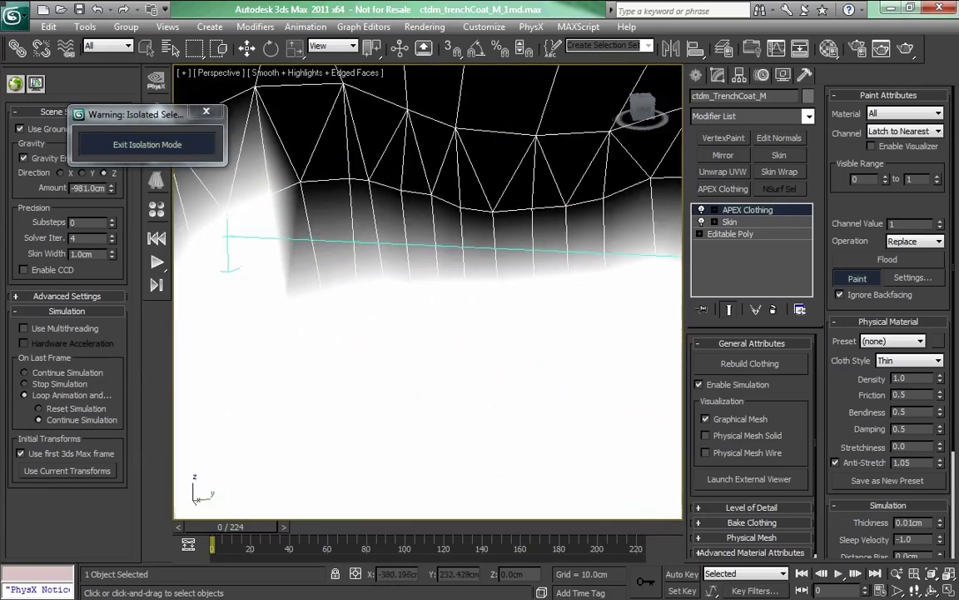
drag(271, 213, 233, 204)
mouse_move(225, 204)
alt+middle_down()
mouse_move(383, 300)
mouse_move(416, 245)
mouse_move(387, 375)
mouse_move(416, 305)
alt+middle_up()
mouse_move(241, 179)
mouse_down()
mouse_move(285, 198)
mouse_move(589, 193)
mouse_move(391, 259)
mouse_move(514, 358)
mouse_move(483, 349)
mouse_up()
mouse_move(308, 273)
alt+middle_down()
mouse_move(398, 336)
mouse_move(505, 337)
alt+middle_up()
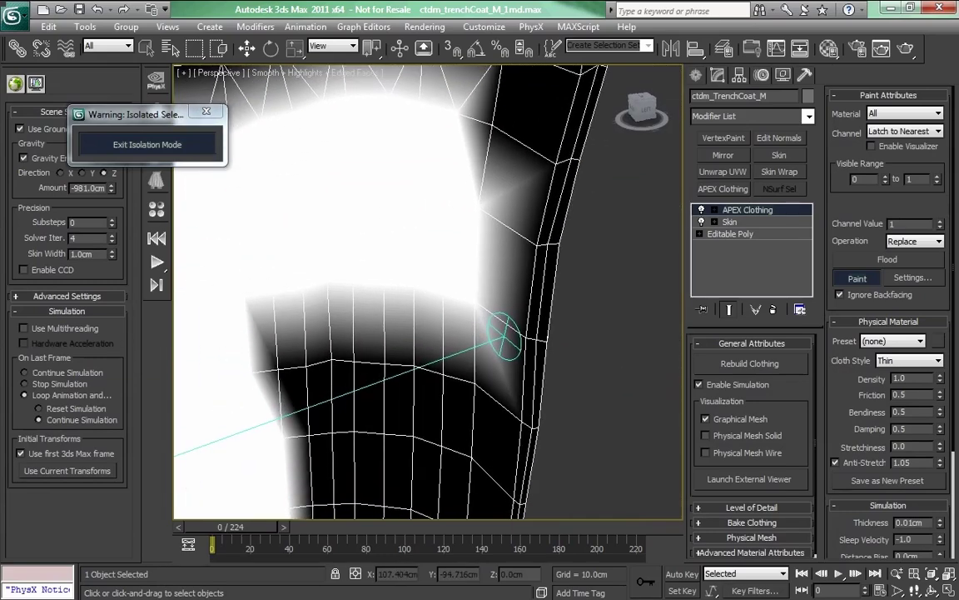
- Cover the unpainted patches of the inner layer's front panel with Latch to Nearest value 1, out to its edge
mouse_move(420, 102)
mouse_down()
mouse_move(553, 160)
mouse_move(499, 322)
mouse_up()
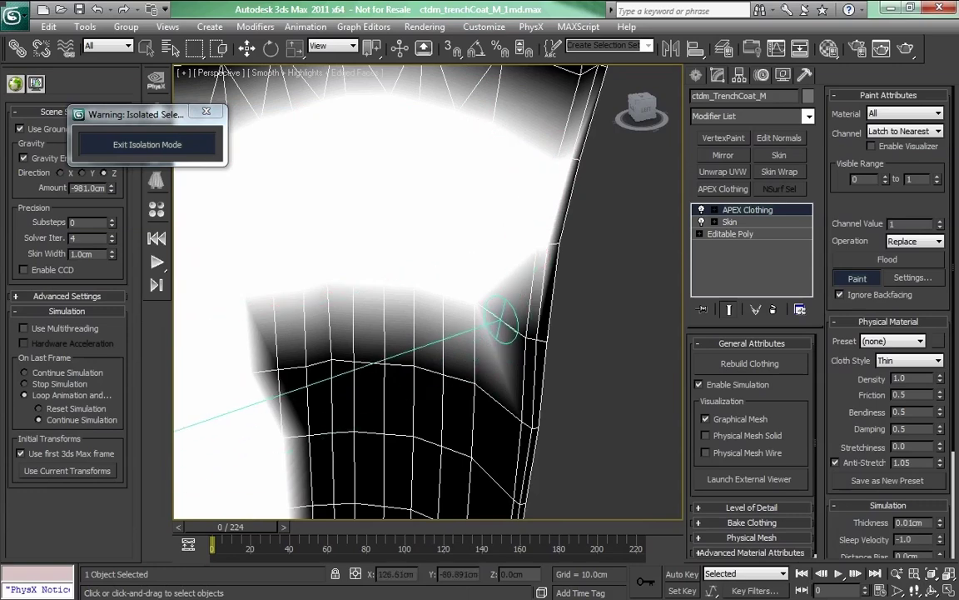
drag(520, 423, 251, 377)
middle_drag(451, 431, 462, 278)
middle_drag(402, 360, 391, 323)
mouse_move(293, 252)
mouse_down()
mouse_move(391, 250)
mouse_move(510, 287)
mouse_up()
mouse_move(289, 329)
mouse_down()
mouse_move(330, 327)
mouse_move(492, 379)
mouse_move(317, 387)
mouse_move(436, 390)
mouse_move(487, 452)
mouse_up()
alt+middle_drag(524, 265, 400, 319)
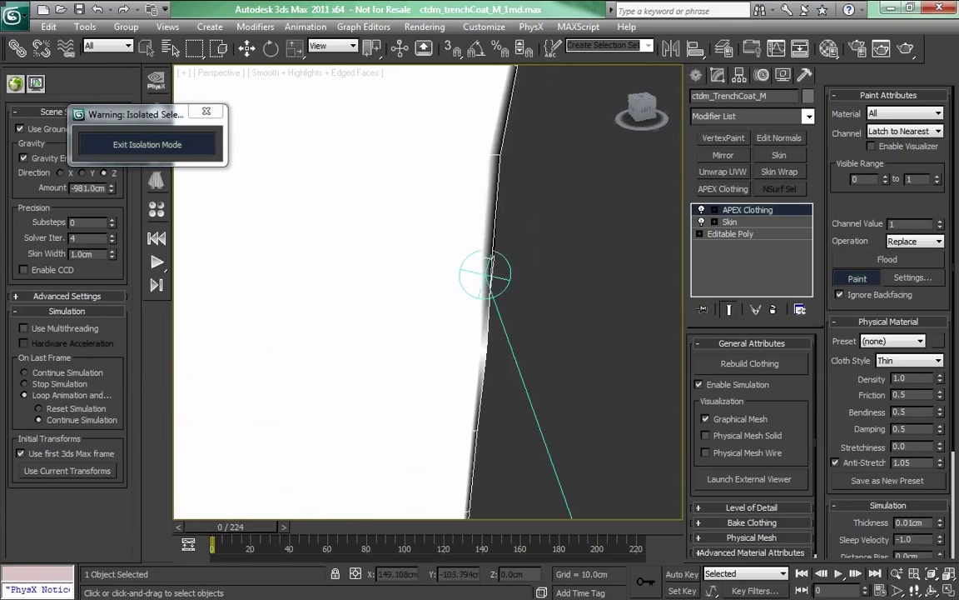
- Examine the latch-painted inner layer through the coat's front opening, from the full length to close at the waist
scroll(486, 274, down, 3)
alt+middle_drag(487, 274, 646, 301)
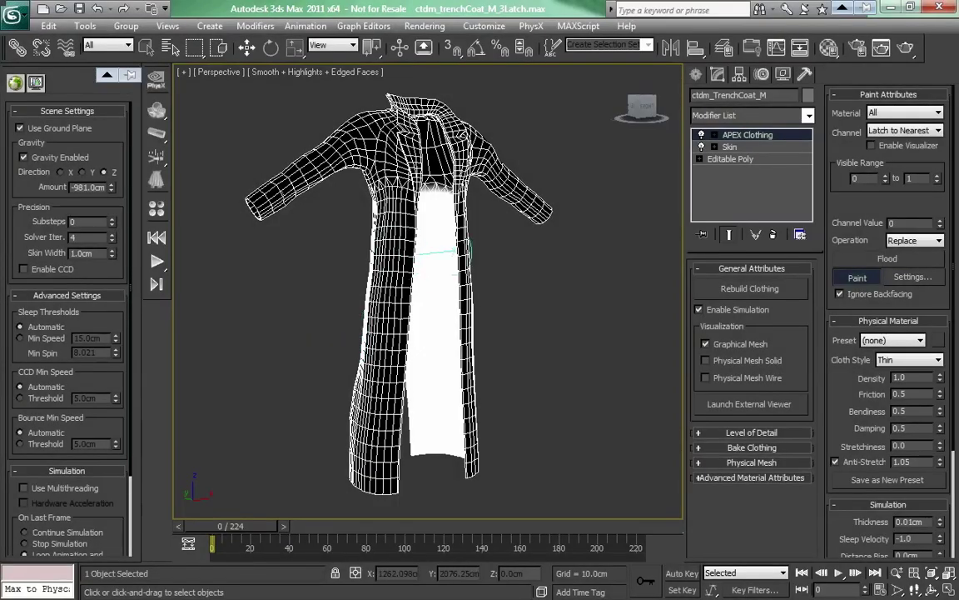
alt+middle_drag(421, 252, 450, 425)
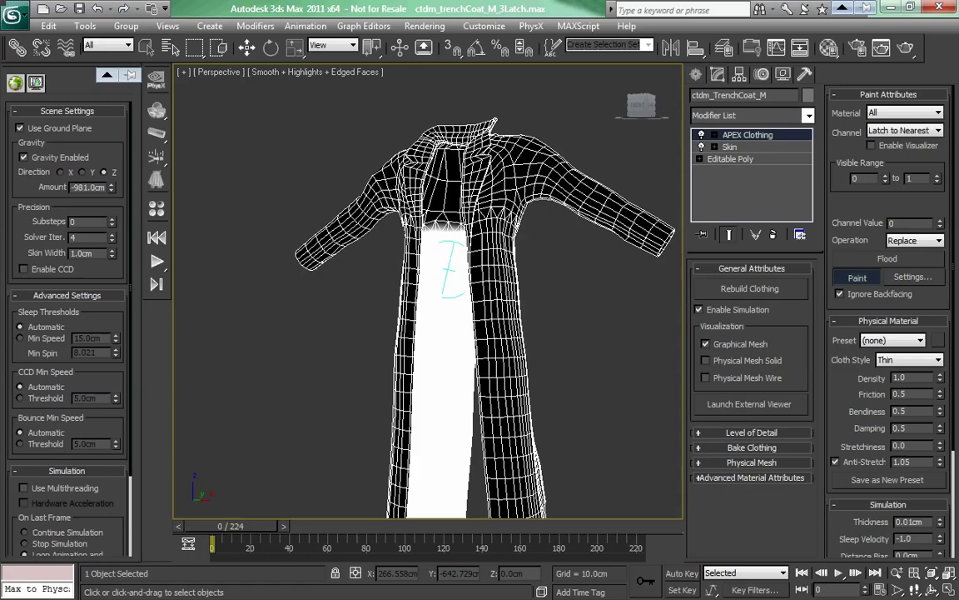
scroll(447, 233, up, 10)
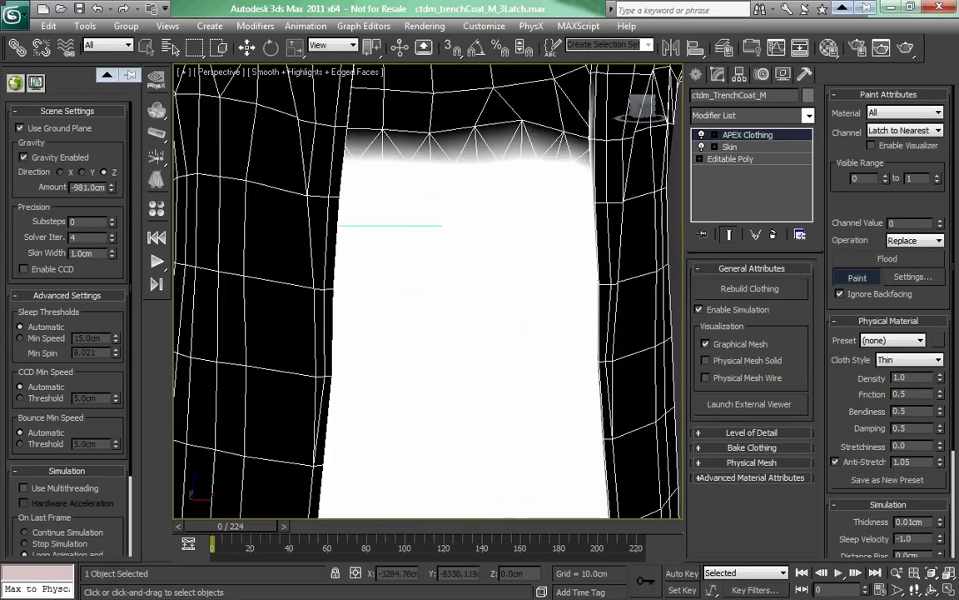
alt+middle_drag(442, 226, 283, 263)
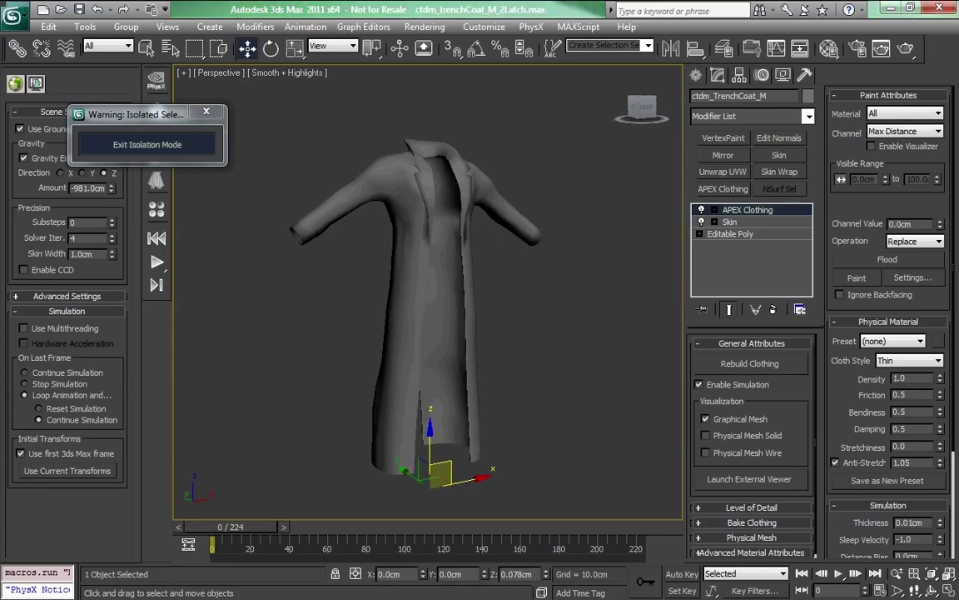
- Exit isolation mode, reselect the trench coat and create a kinematic ragdoll for it
click(147, 145)
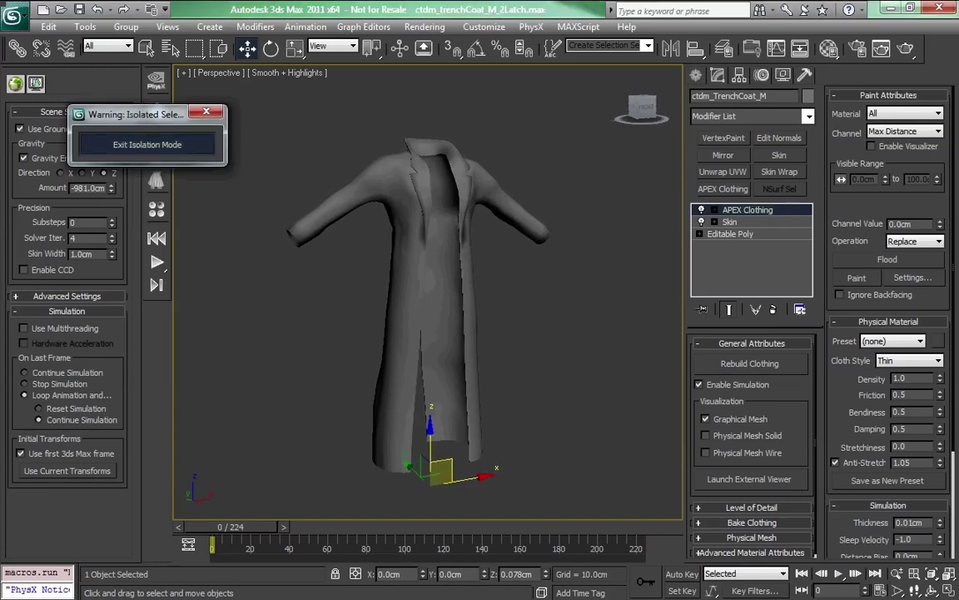
middle_drag(429, 308, 415, 284)
scroll(421, 285, up, 2)
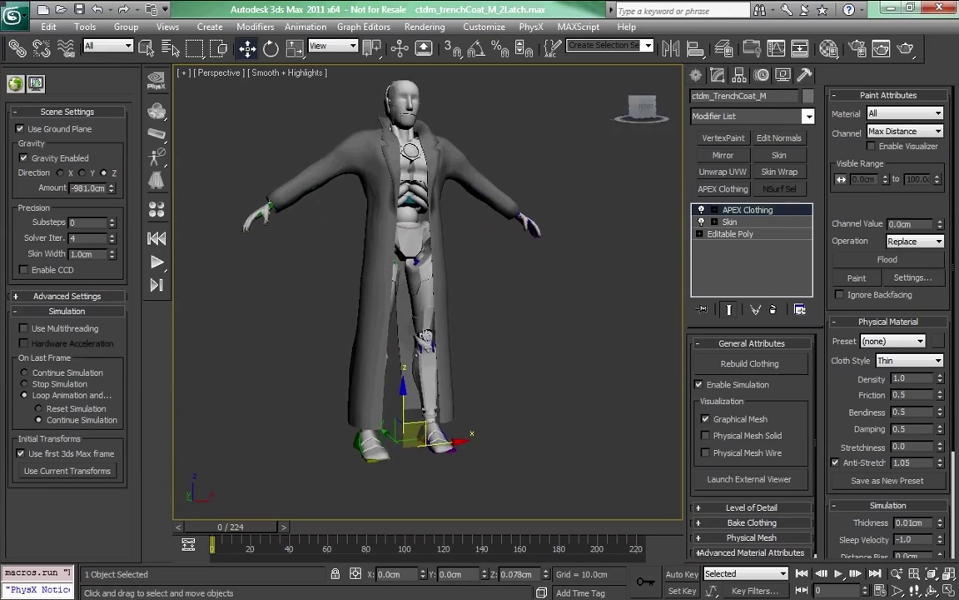
click(512, 320)
click(449, 312)
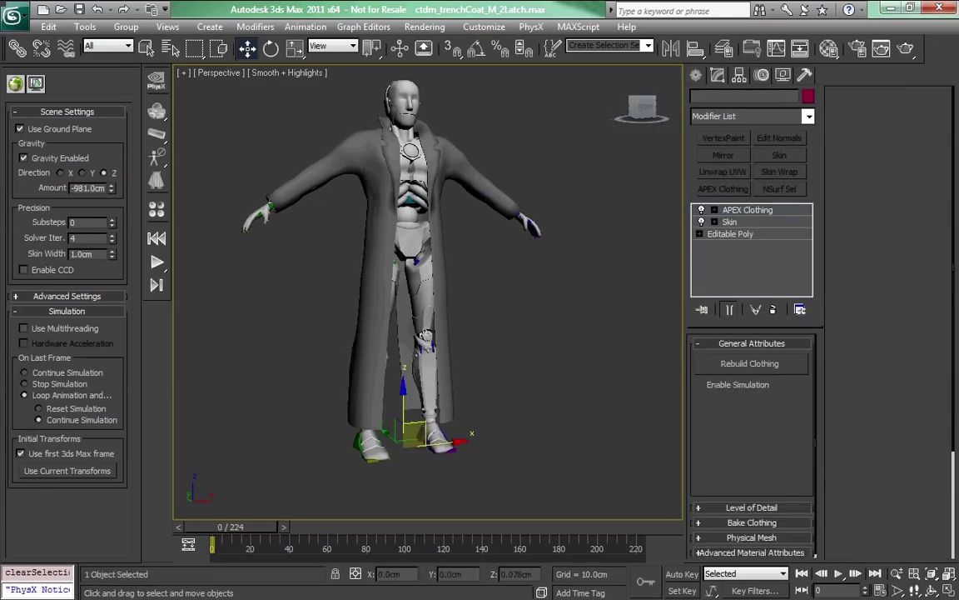
middle_drag(449, 313, 465, 339)
scroll(465, 339, down, 1)
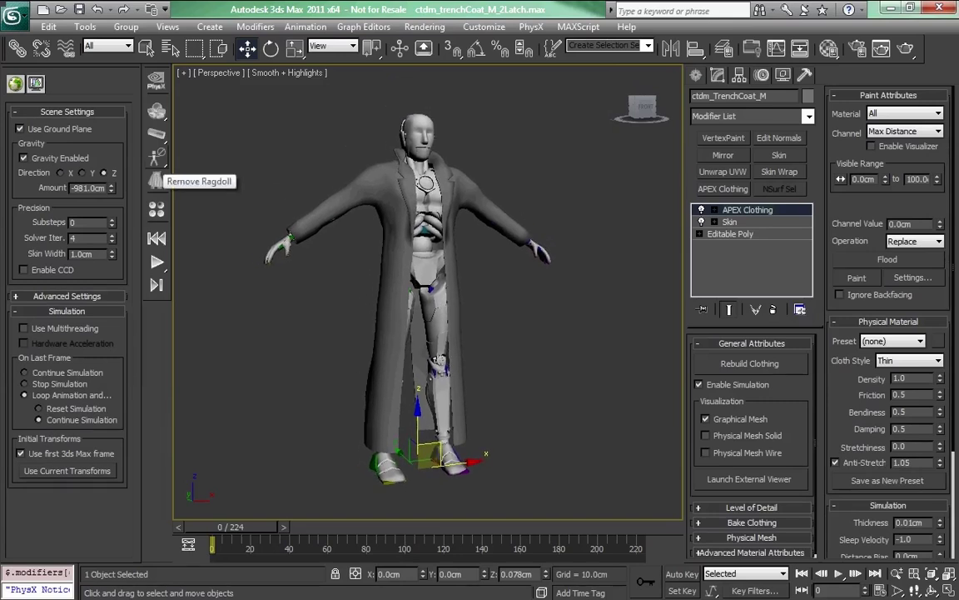
click(155, 179)
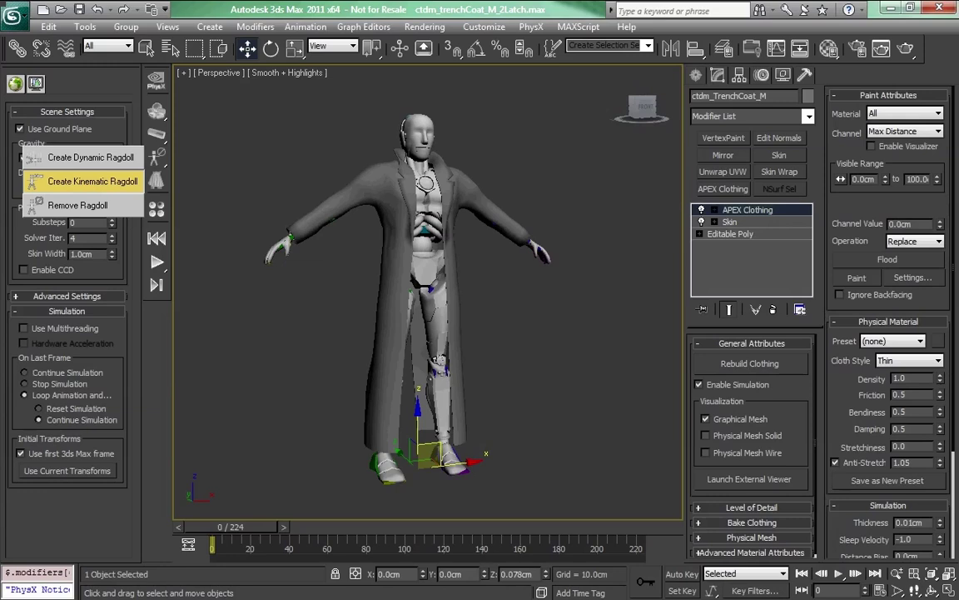
click(91, 181)
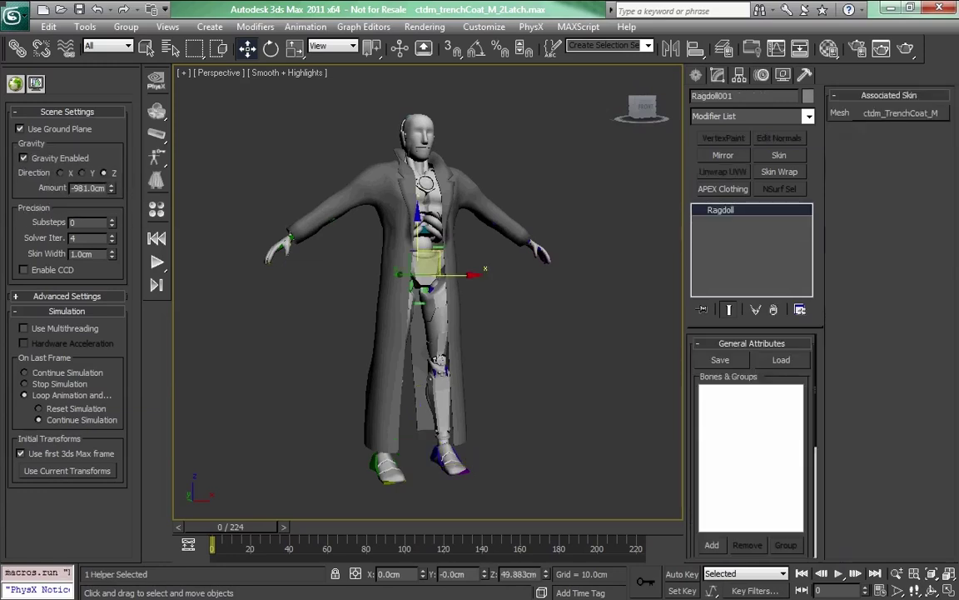
- Move the ragdoll helper straight up along Z to about 102 cm, above the character's head
alt+middle_drag(428, 291, 408, 310)
scroll(408, 288, down, 3)
drag(411, 260, 412, 97)
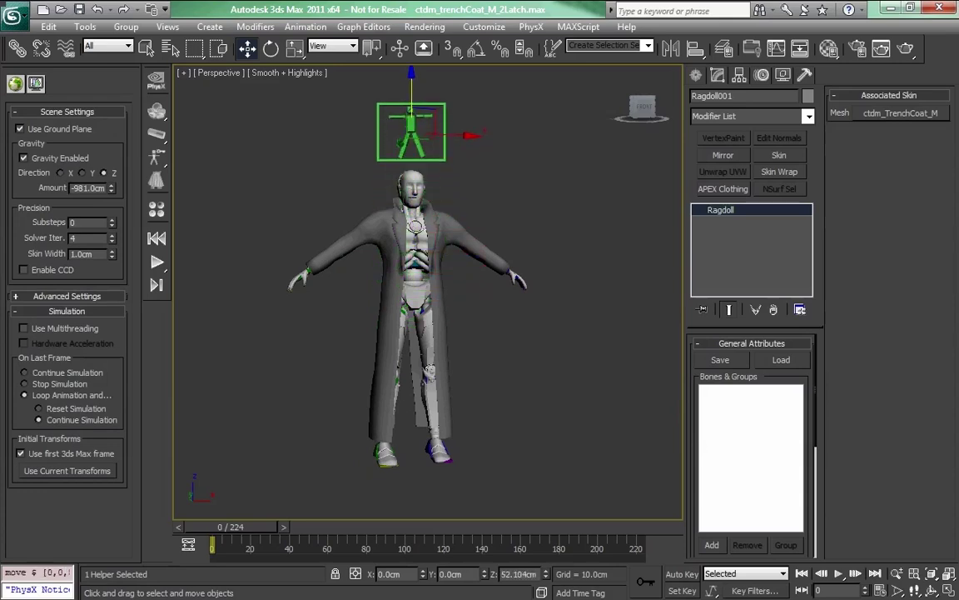
middle_drag(439, 150, 418, 150)
alt+middle_drag(408, 292, 450, 303)
scroll(428, 292, down, 1)
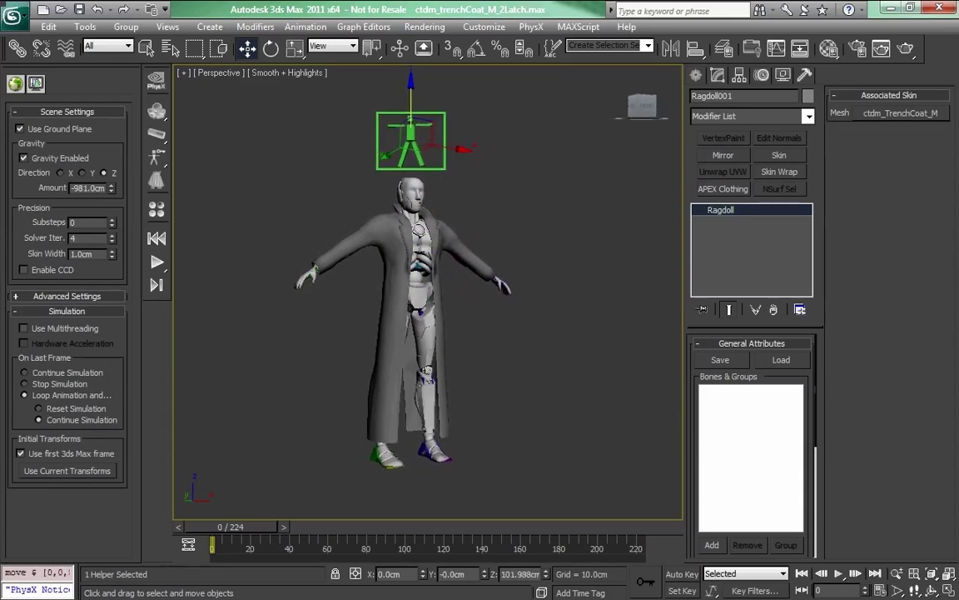
- Add the Pelvis, Spine01, Thigh_L, Calf_L, Thigh_R and Calf_R bones to the kinematic ragdoll
scroll(752, 441, down, 5)
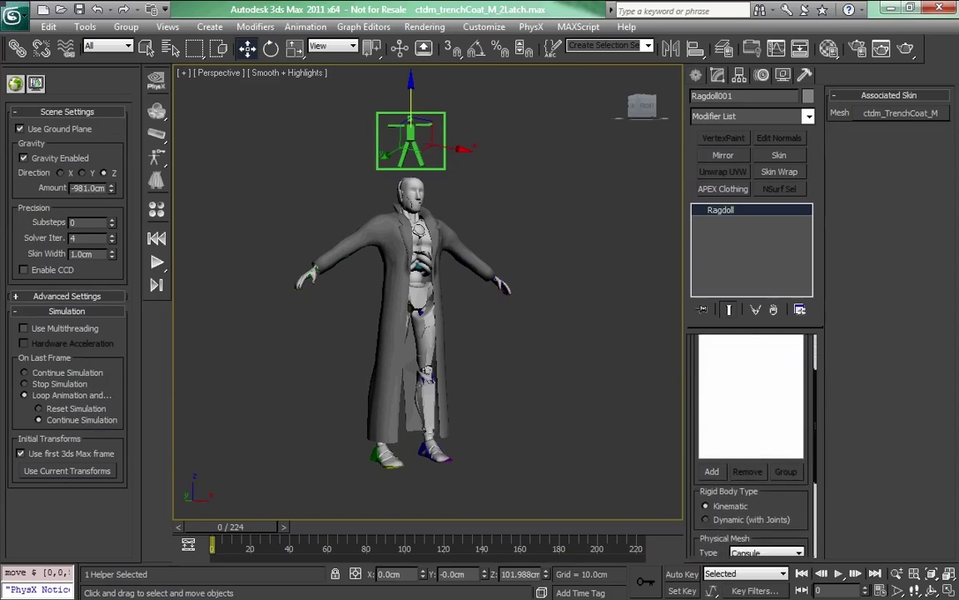
scroll(752, 441, down, 1)
scroll(753, 441, down, 1)
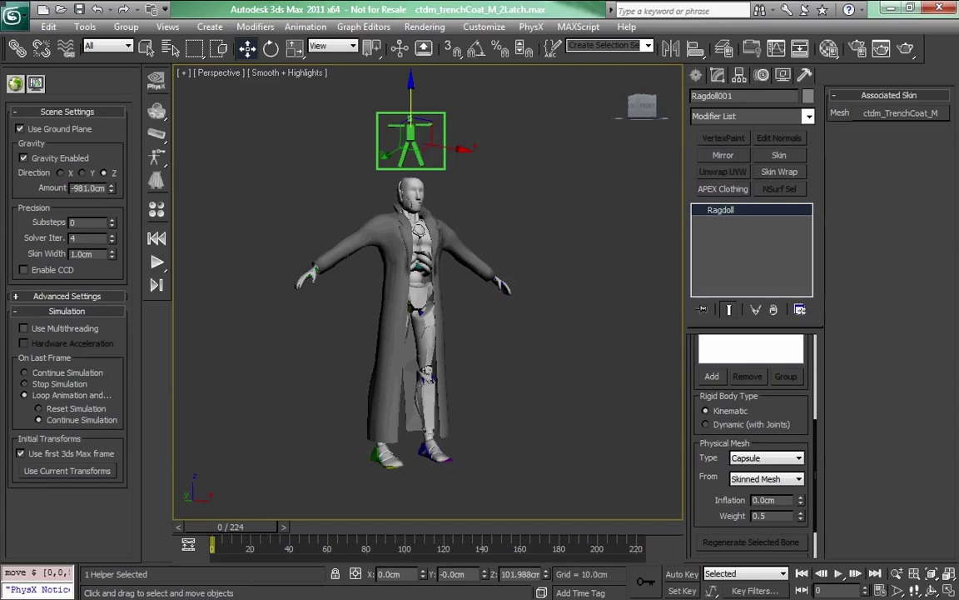
scroll(752, 441, up, 2)
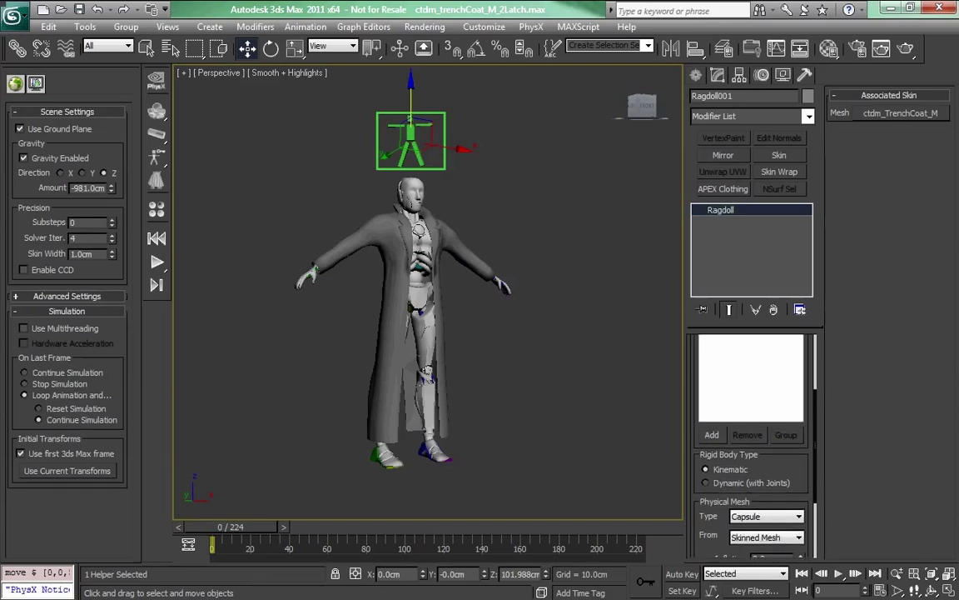
click(712, 434)
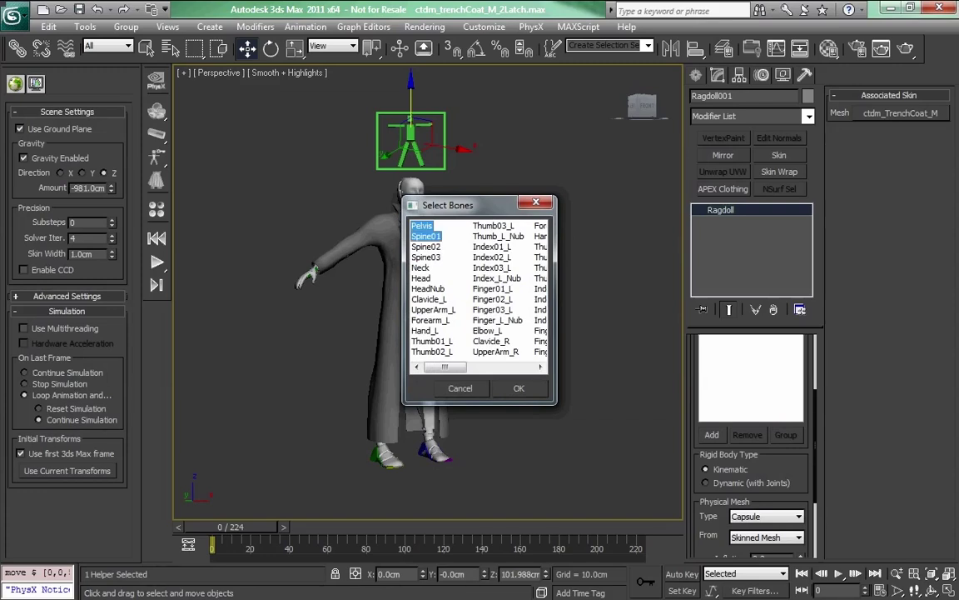
drag(445, 366, 488, 367)
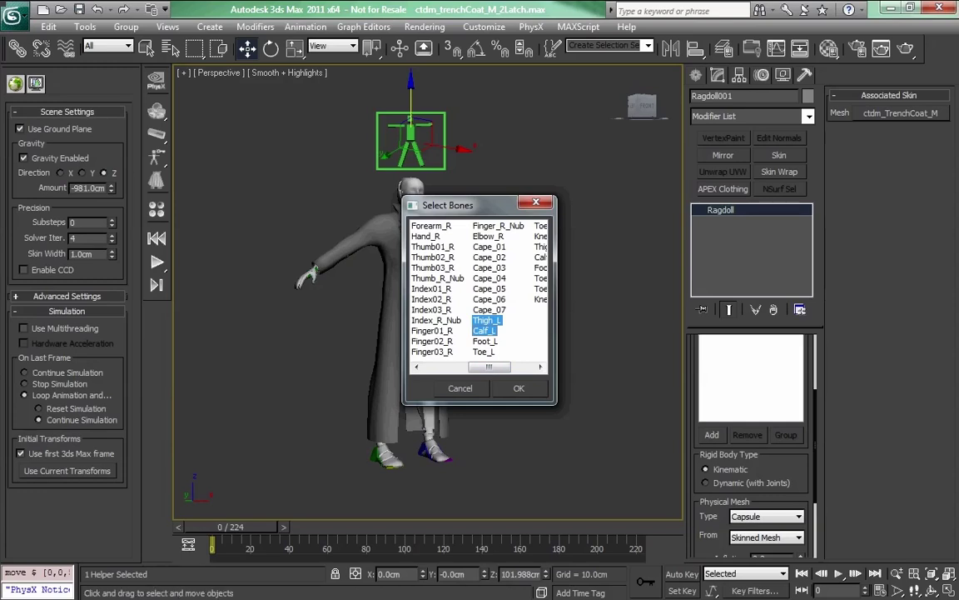
drag(489, 367, 506, 366)
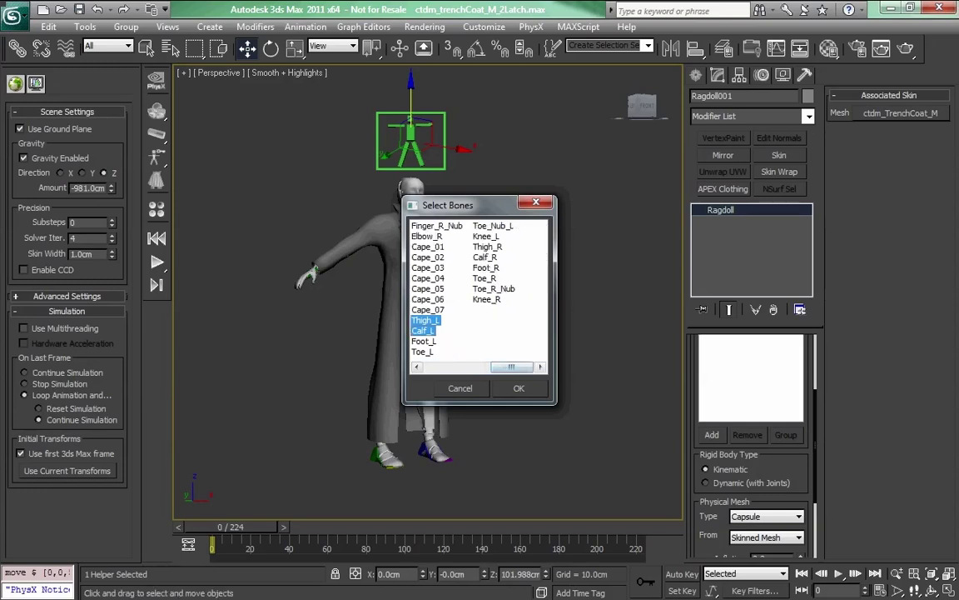
key(Return)
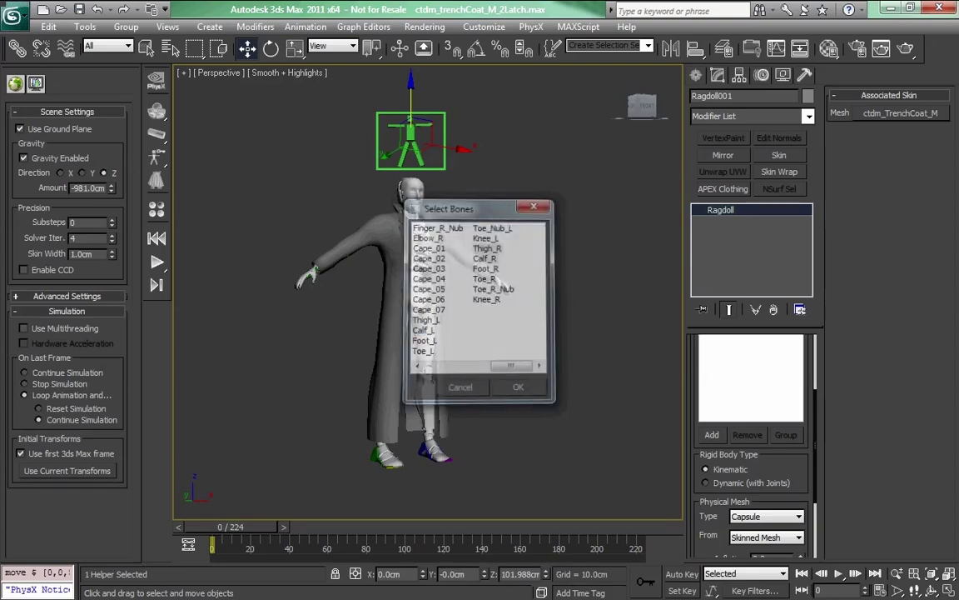
alt+middle_drag(428, 292, 428, 265)
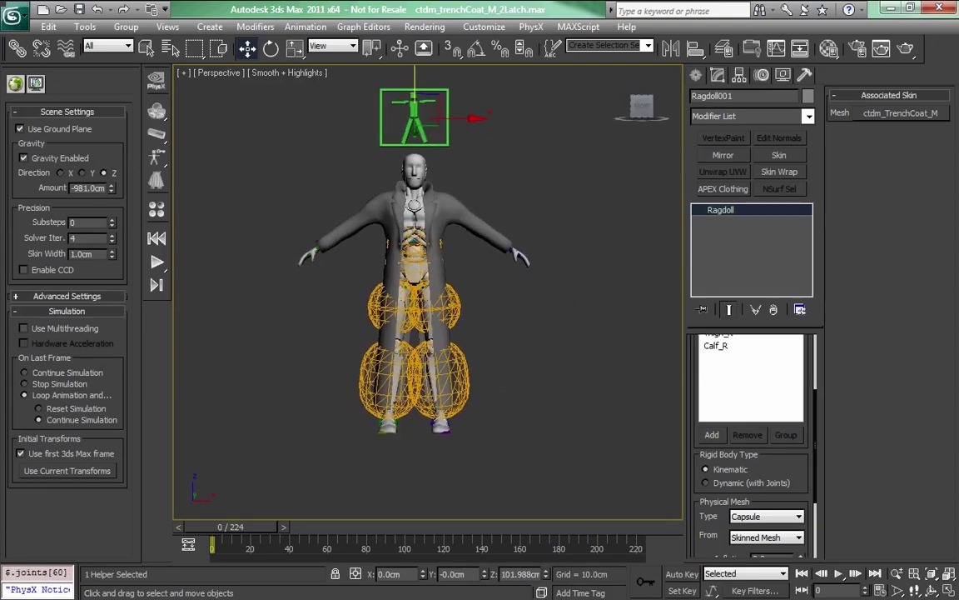
scroll(753, 416, up, 3)
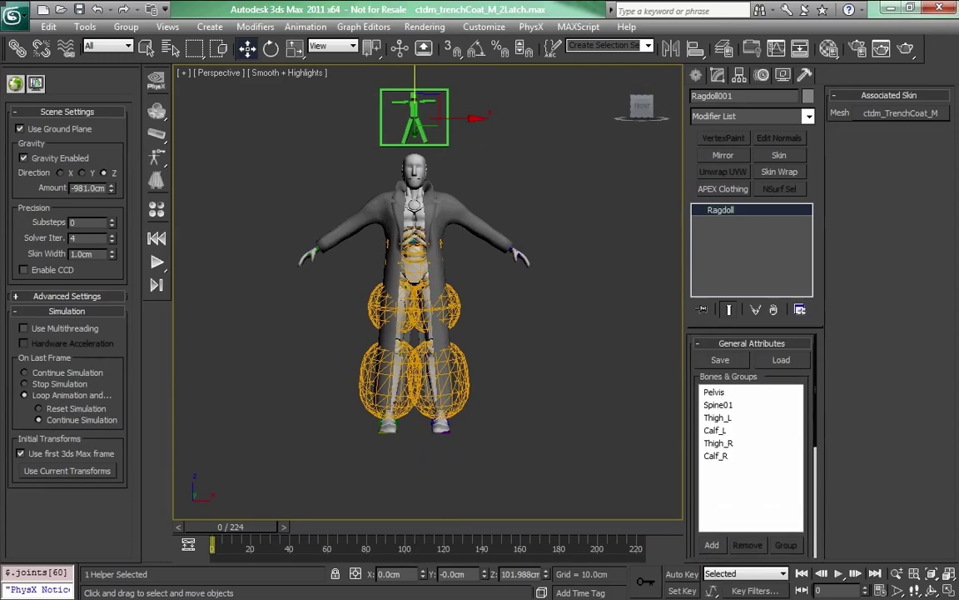
- Select the trench coat and turn on its See-Through display property
middle_drag(418, 284, 395, 279)
scroll(428, 292, up, 9)
scroll(428, 292, down, 5)
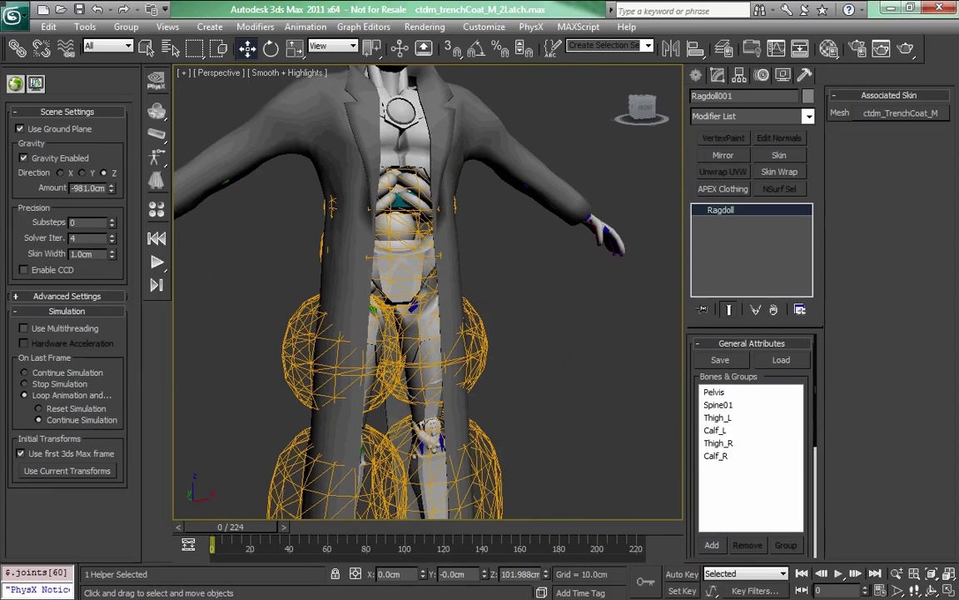
click(347, 271)
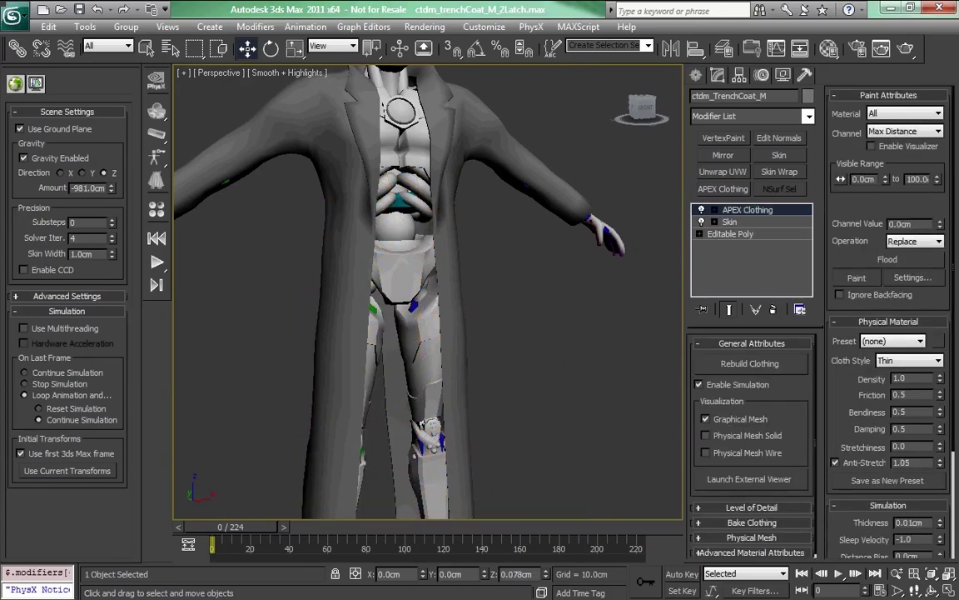
click(783, 76)
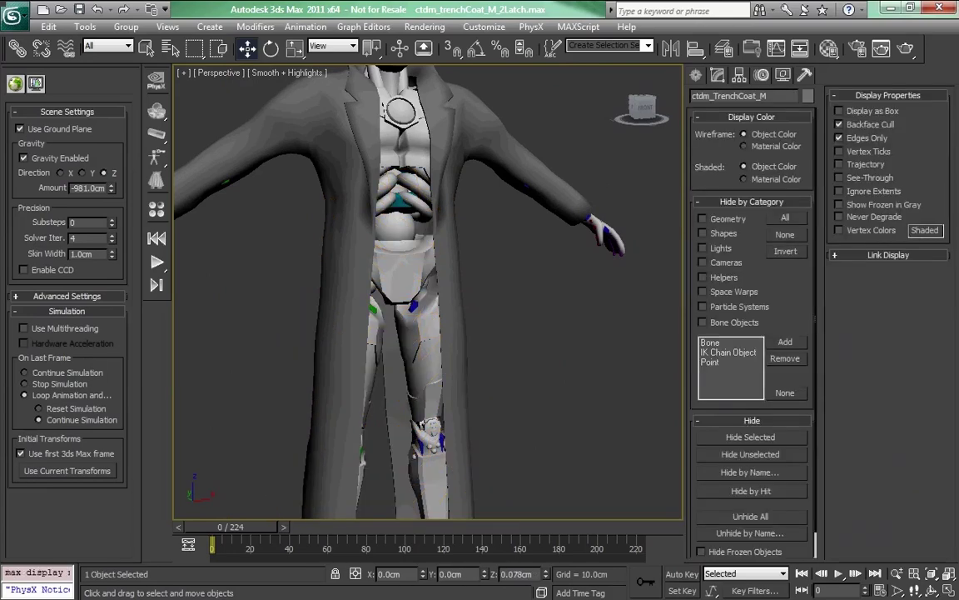
click(839, 178)
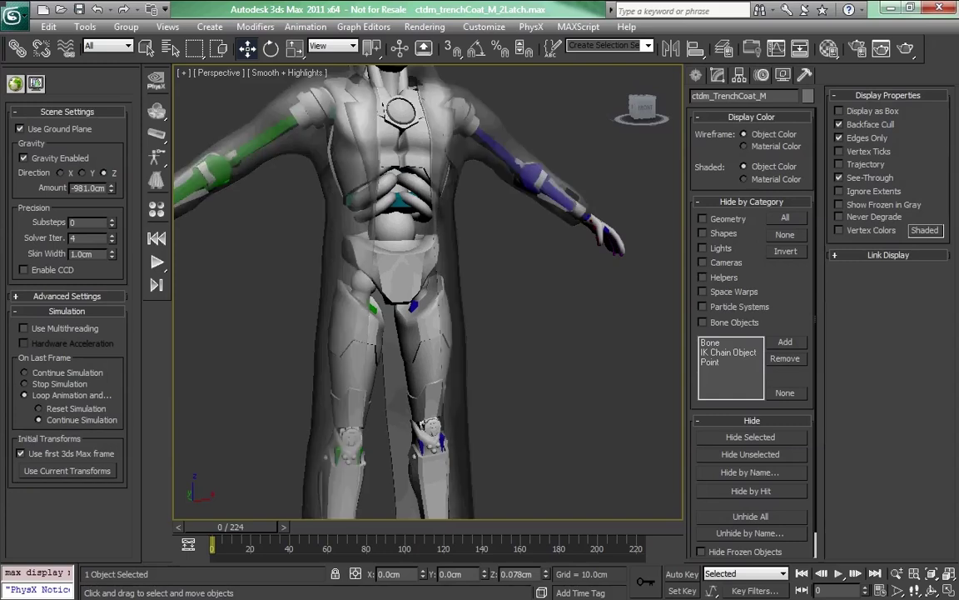
- Freeze the trench coat and select the character's body mesh beneath it
right_click(529, 322)
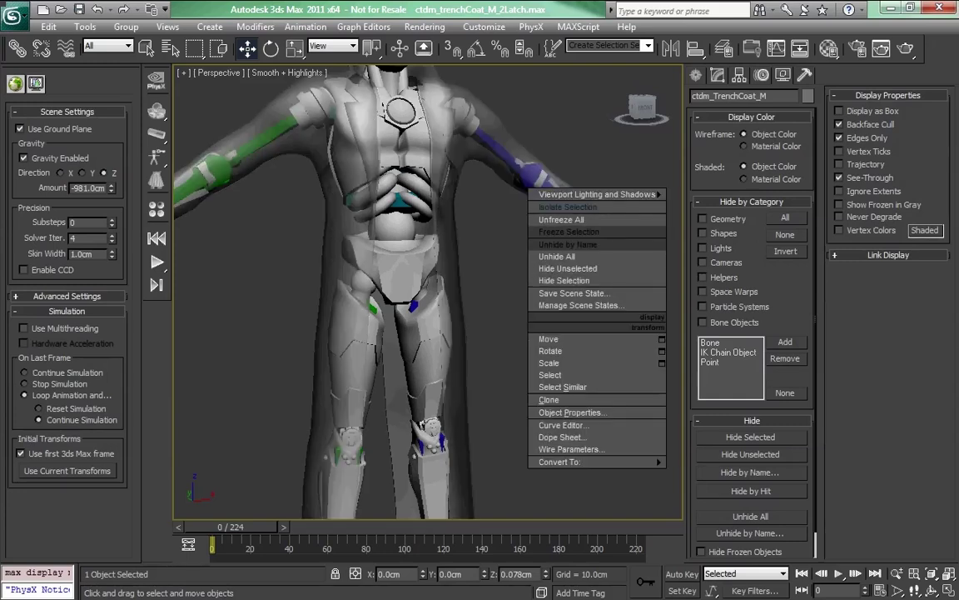
click(569, 232)
click(425, 329)
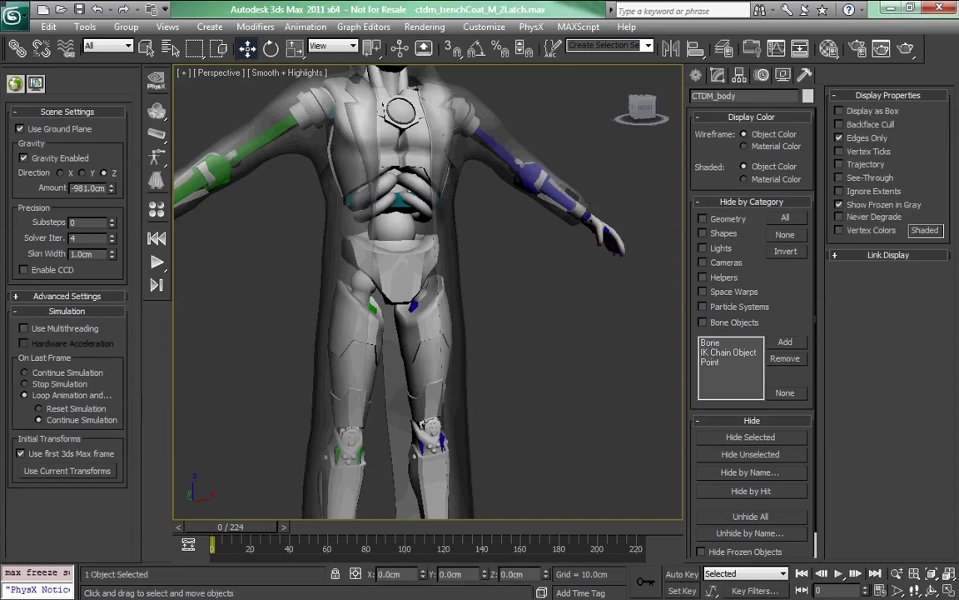
- Freeze the selected character body mesh so the bones beneath the coat can be picked
alt+middle_drag(425, 329, 451, 332)
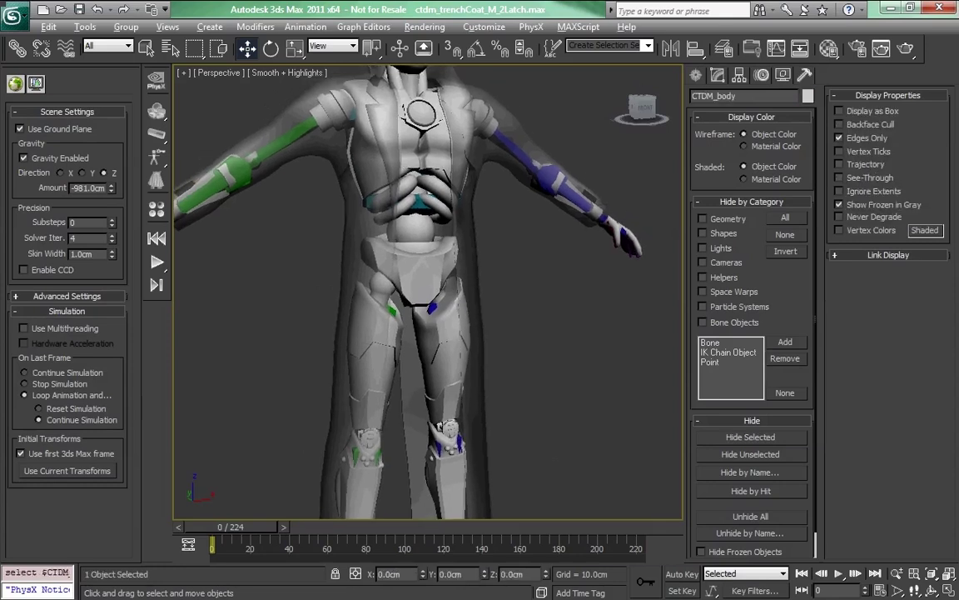
scroll(533, 358, up, 3)
click(596, 374)
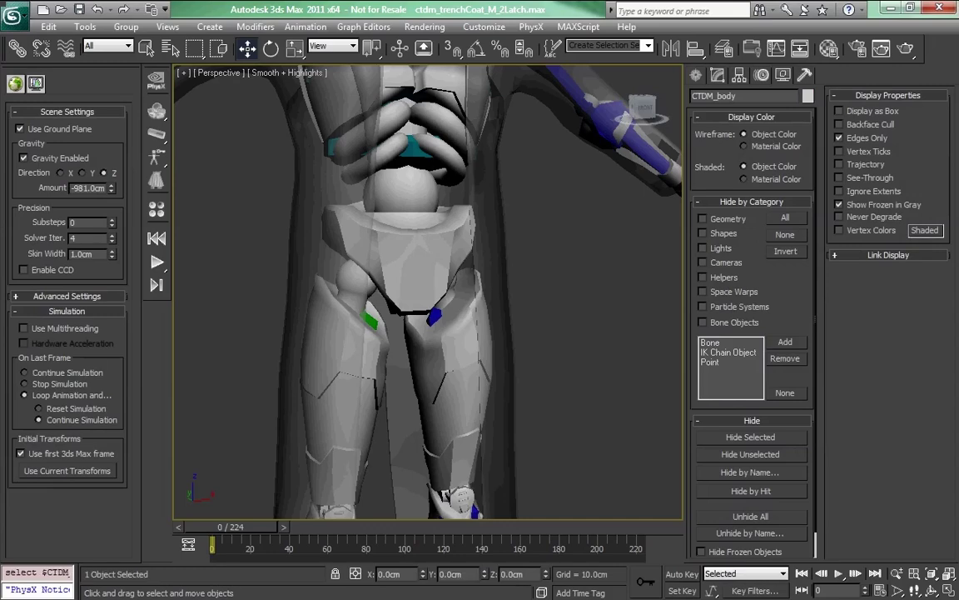
right_click(498, 207)
click(541, 154)
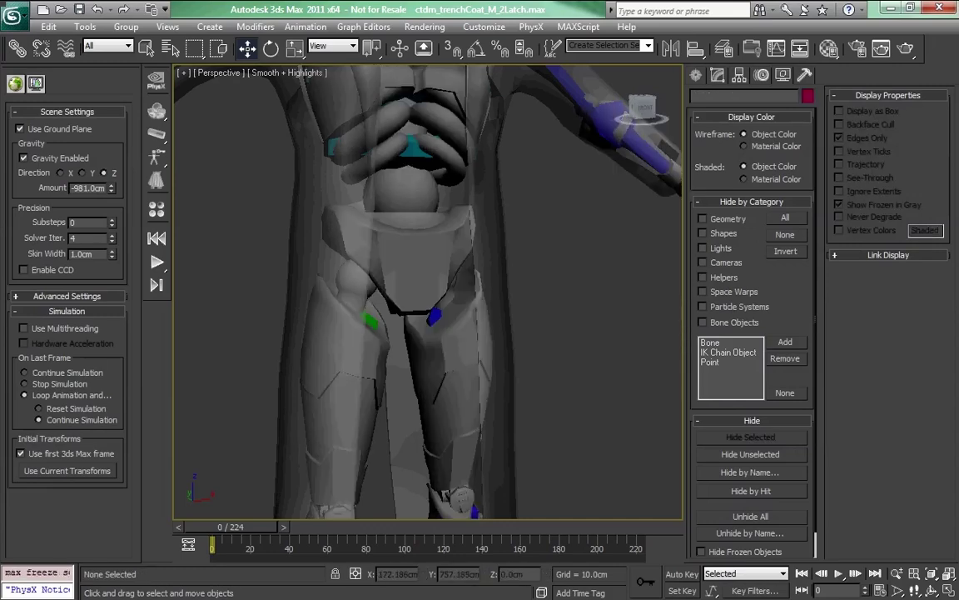
- Select the Pelvis bone, activate its rigid body's Mesh Transform level and set the capsule radius to about 6.39 cm
click(419, 265)
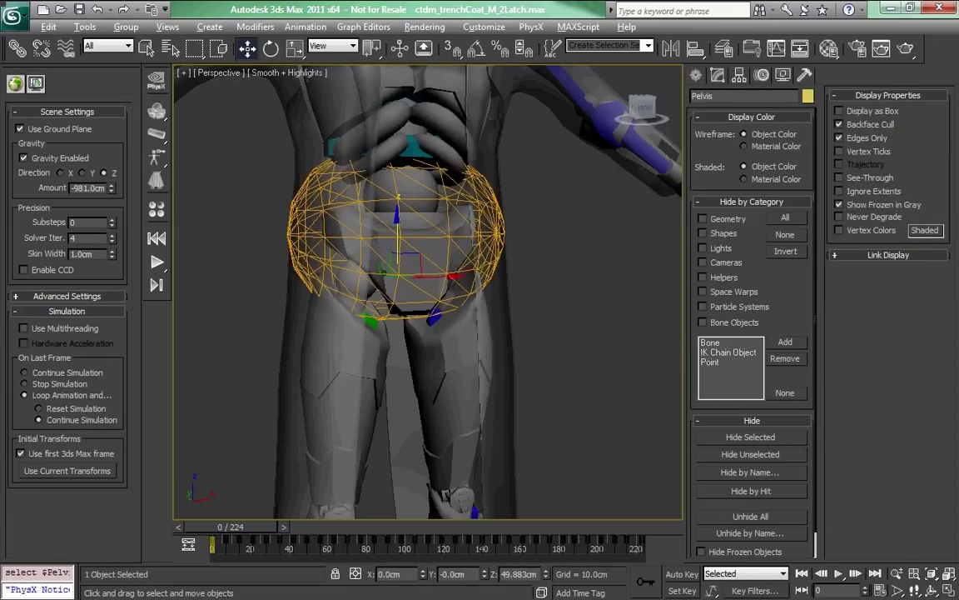
alt+middle_drag(419, 265, 556, 293)
click(717, 75)
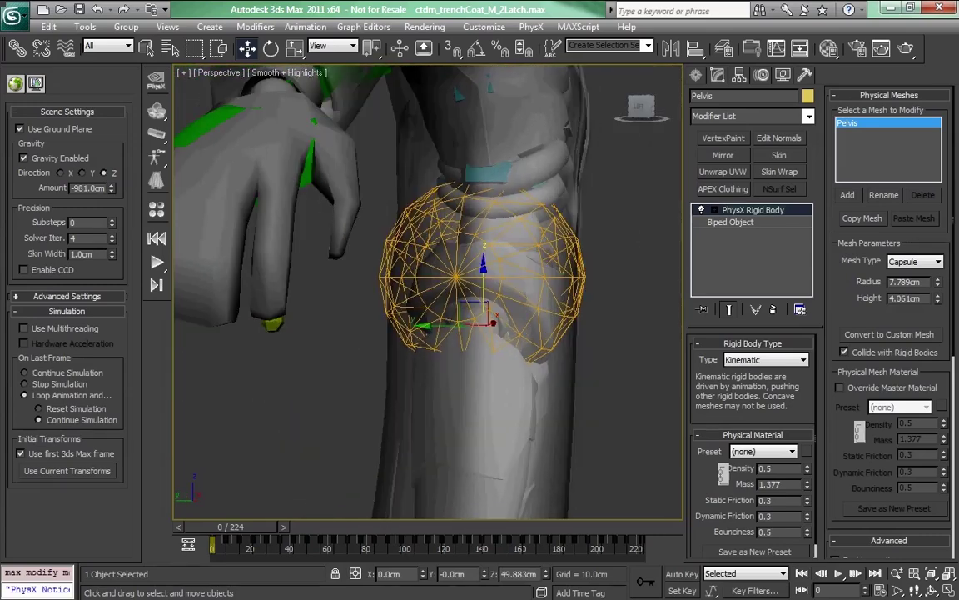
click(715, 210)
click(758, 258)
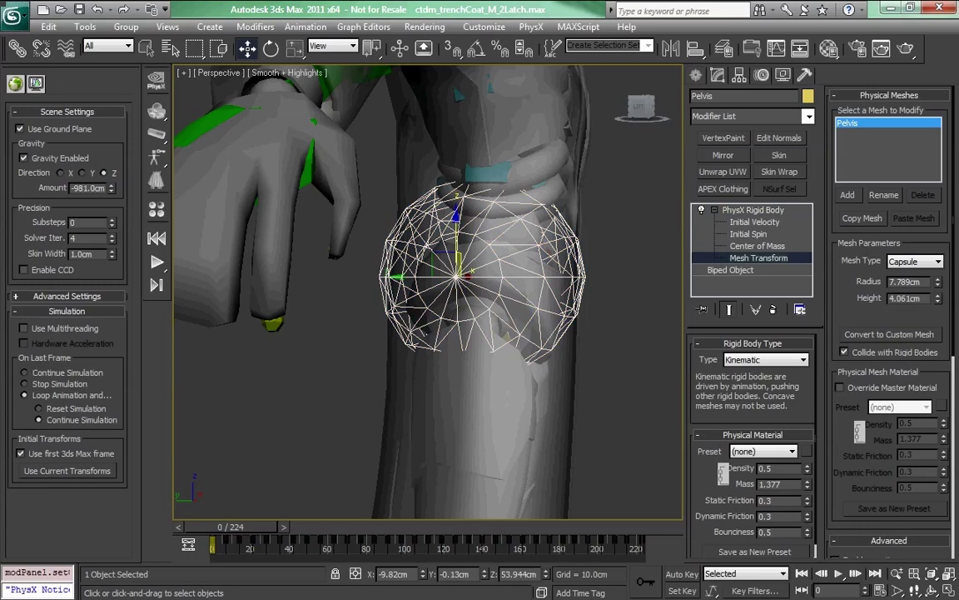
drag(938, 282, 937, 294)
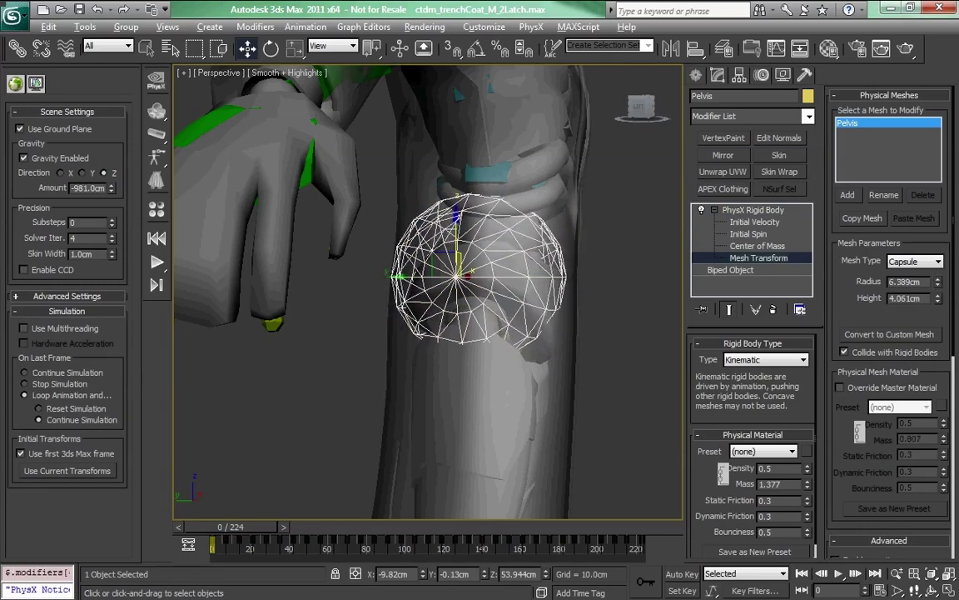
- Move the Pelvis capsule down to Z of about 52 cm and sideways to X of about -9.57 cm
alt+middle_drag(422, 236, 472, 207)
drag(492, 241, 492, 269)
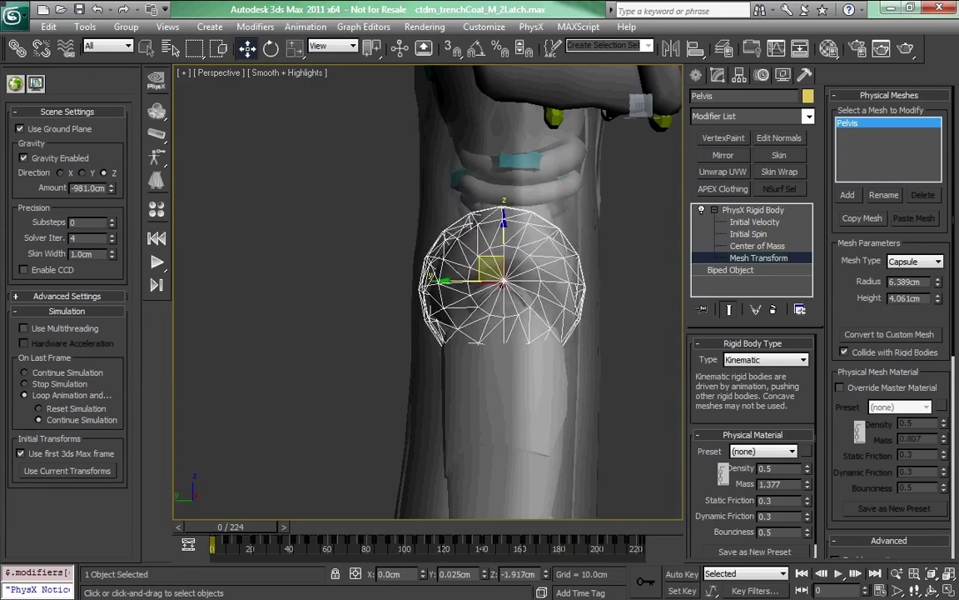
alt+middle_drag(491, 271, 388, 252)
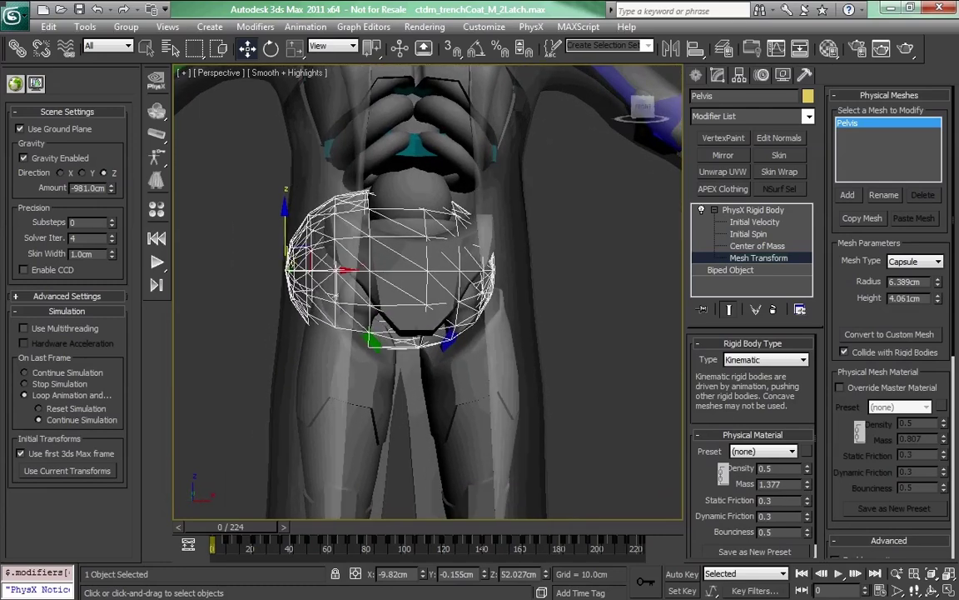
drag(337, 270, 342, 270)
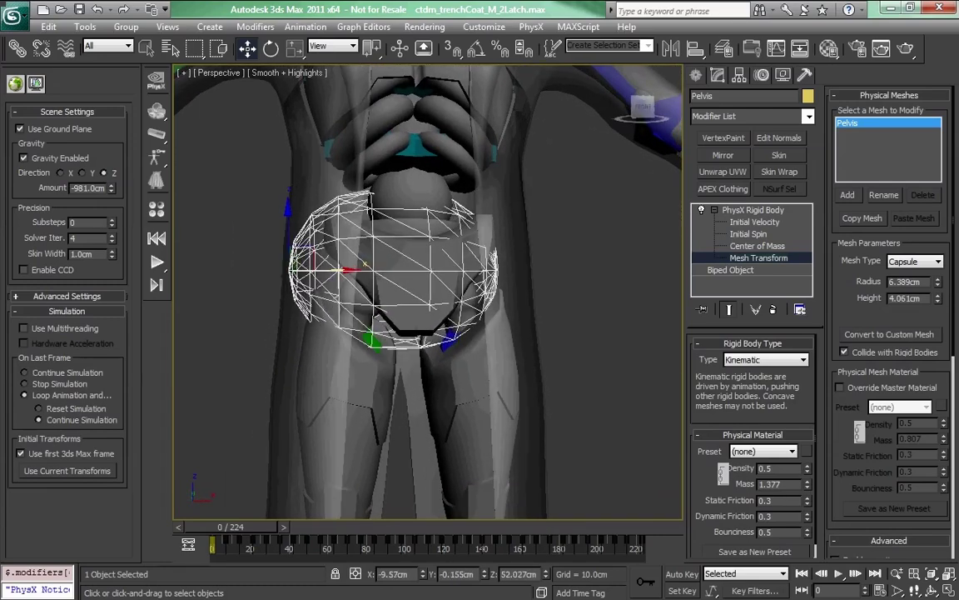
- Increase the Pelvis capsule's height to about 6.26 cm so it spans both hips, and leave the mesh transform level
drag(938, 297, 939, 291)
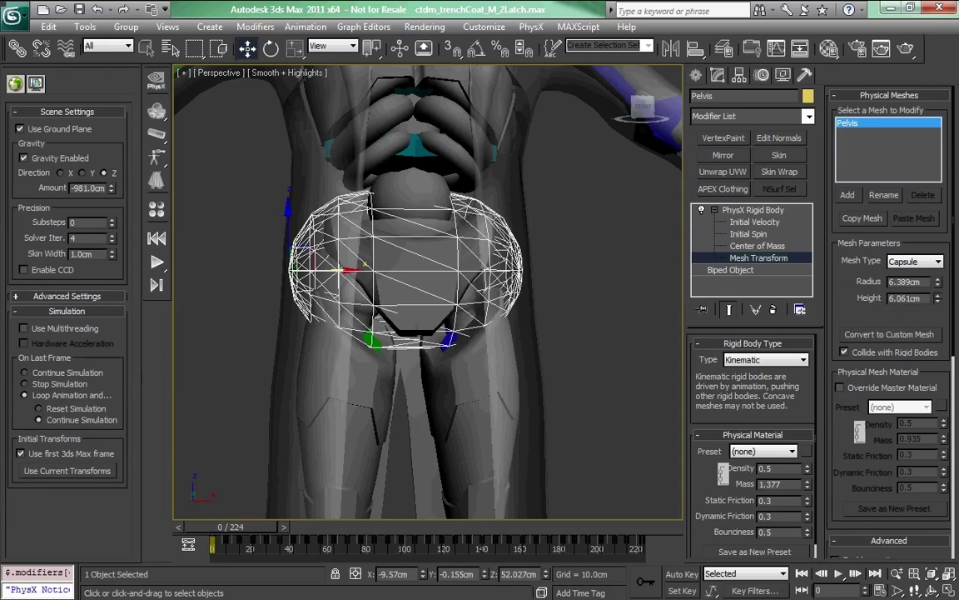
alt+middle_drag(392, 267, 224, 285)
alt+middle_drag(583, 287, 583, 250)
middle_drag(392, 333, 418, 349)
scroll(418, 350, up, 3)
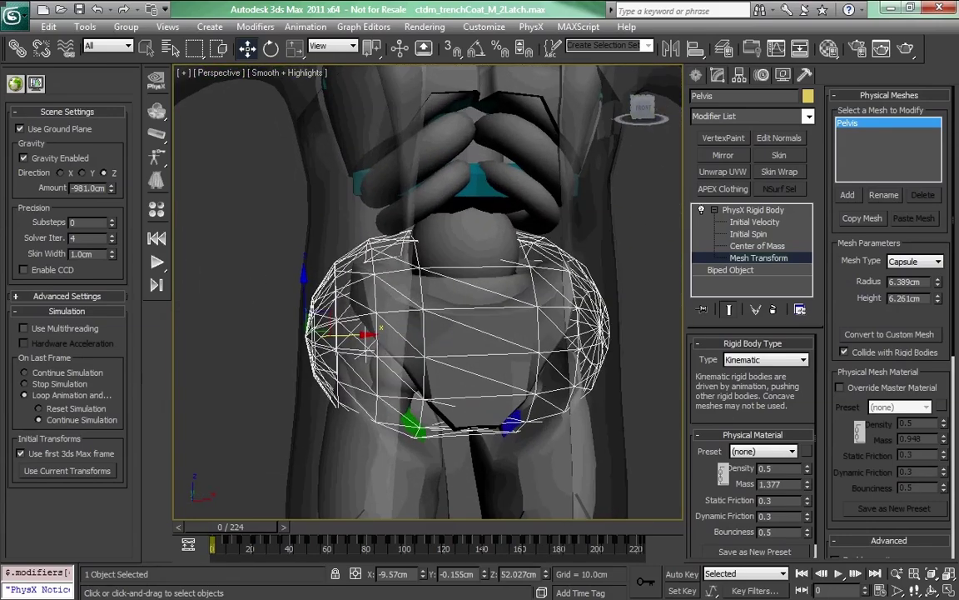
click(753, 210)
click(714, 210)
- Turn on angle snap and rotate the Spine01 bone's collision capsule -90° about Y at the Mesh Transform level
click(479, 181)
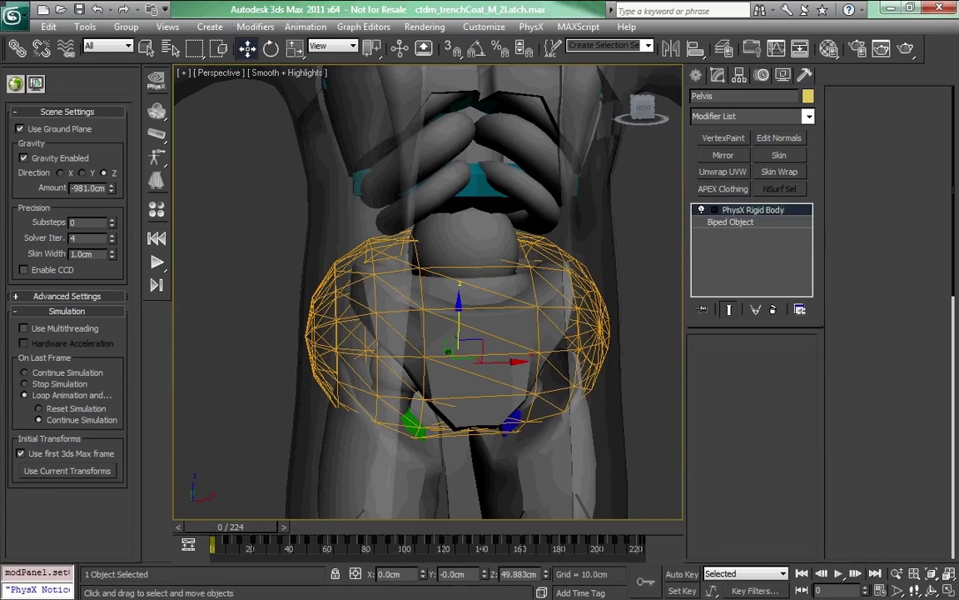
scroll(478, 181, down, 3)
alt+middle_drag(479, 181, 396, 211)
scroll(425, 204, up, 3)
scroll(396, 211, up, 1)
click(714, 209)
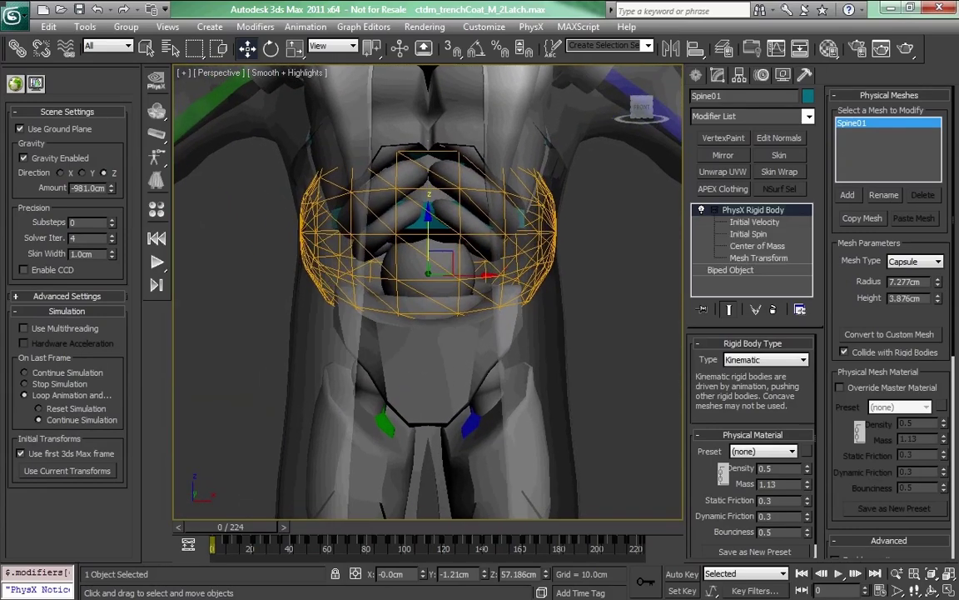
click(759, 257)
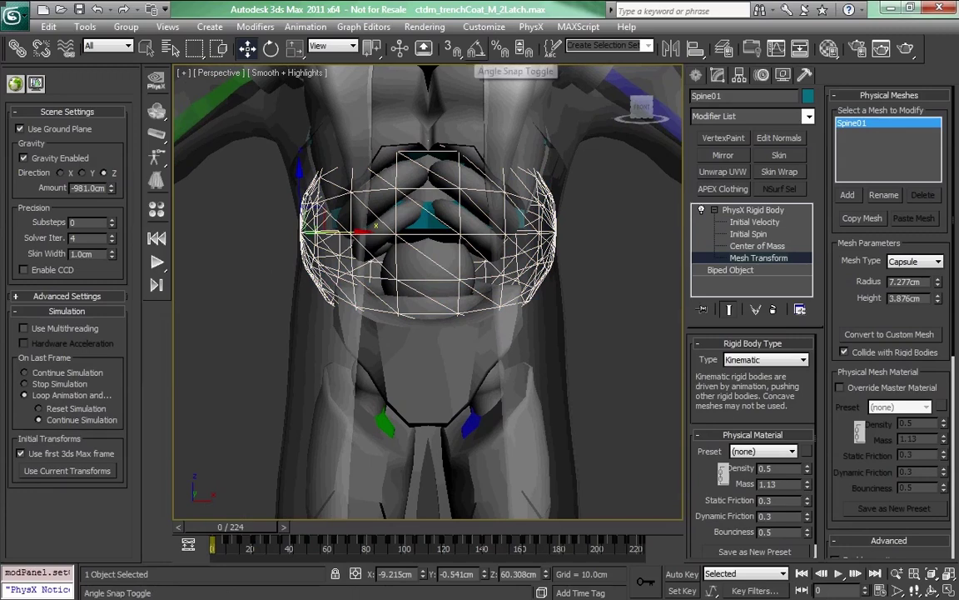
click(476, 47)
key(e)
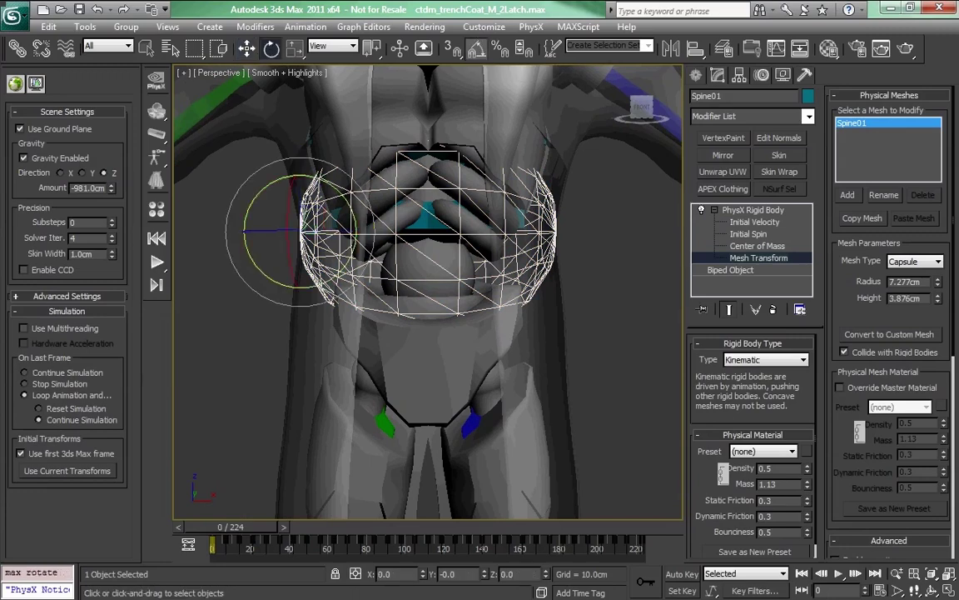
drag(339, 191, 312, 166)
drag(242, 286, 239, 340)
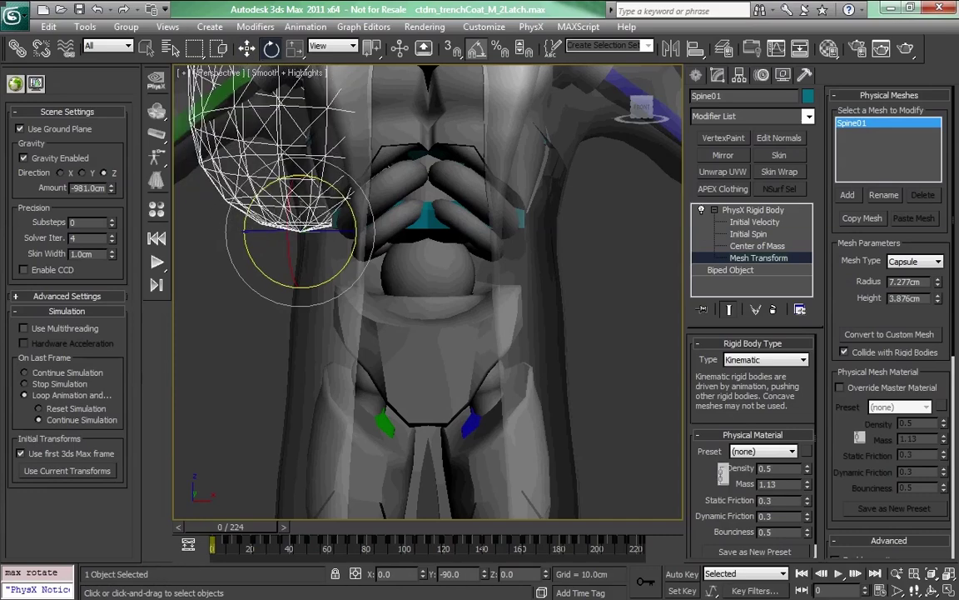
- Move the Spine01 capsule into the waist at about X -0.13 cm and Z 52.19 cm, and reduce its height
key(w)
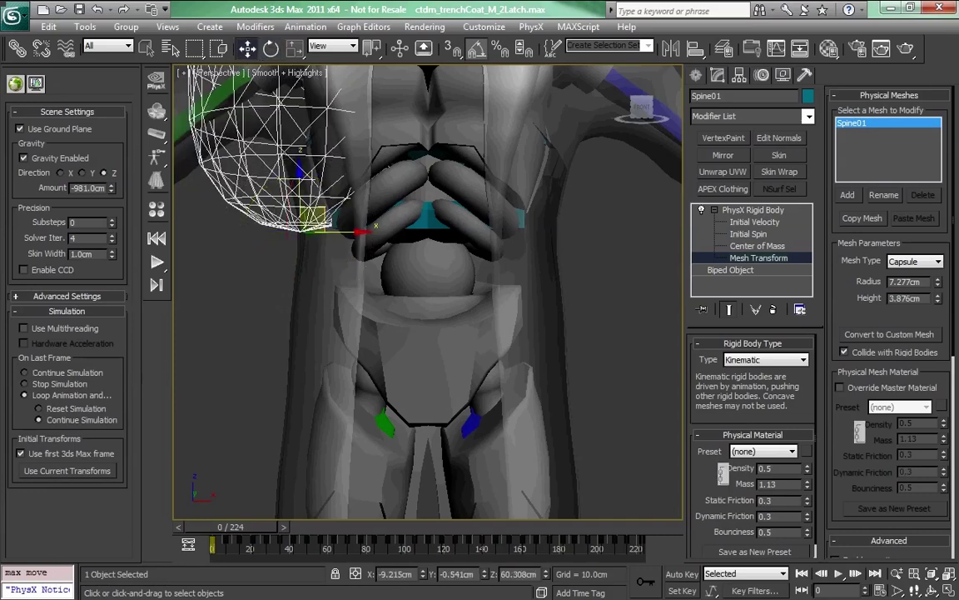
drag(314, 218, 440, 330)
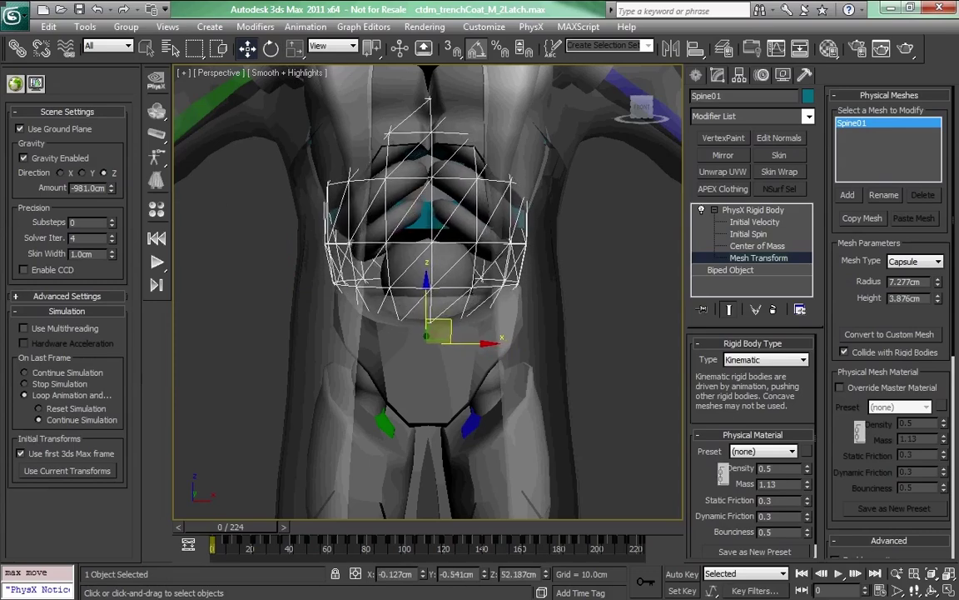
mouse_move(441, 330)
alt+middle_down()
mouse_move(575, 330)
mouse_move(413, 332)
mouse_move(428, 331)
alt+middle_up()
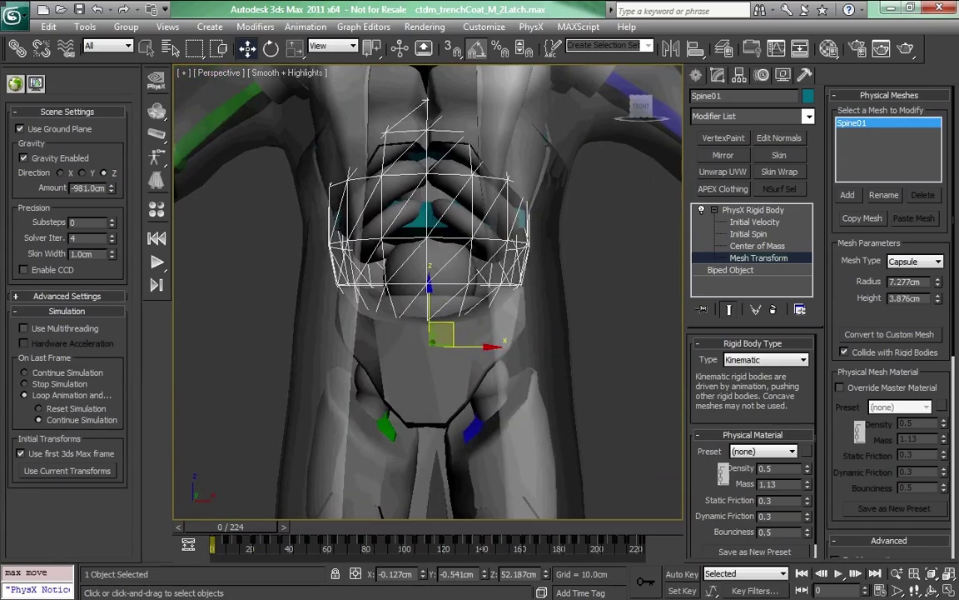
drag(938, 299, 938, 328)
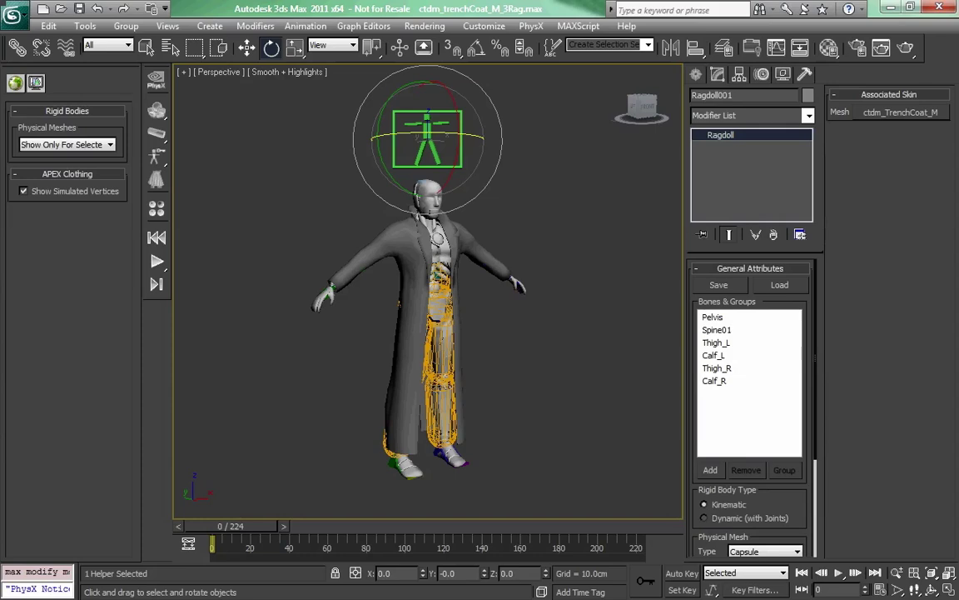
- Turn off the biped's Figure Mode through the Foot_L bone and show the grid in the Perspective view
middle_drag(438, 239, 428, 259)
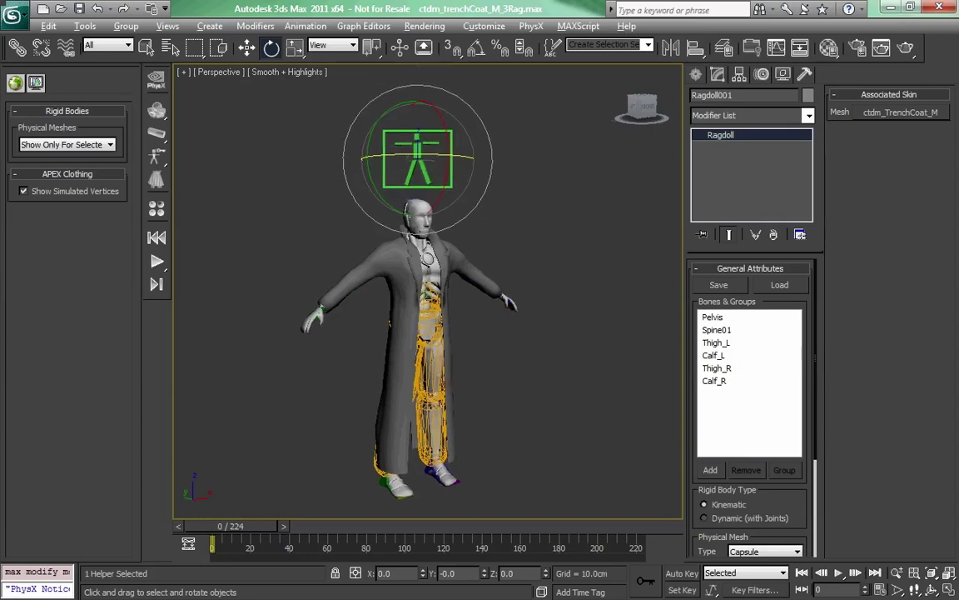
alt+middle_drag(468, 474, 470, 463)
click(471, 463)
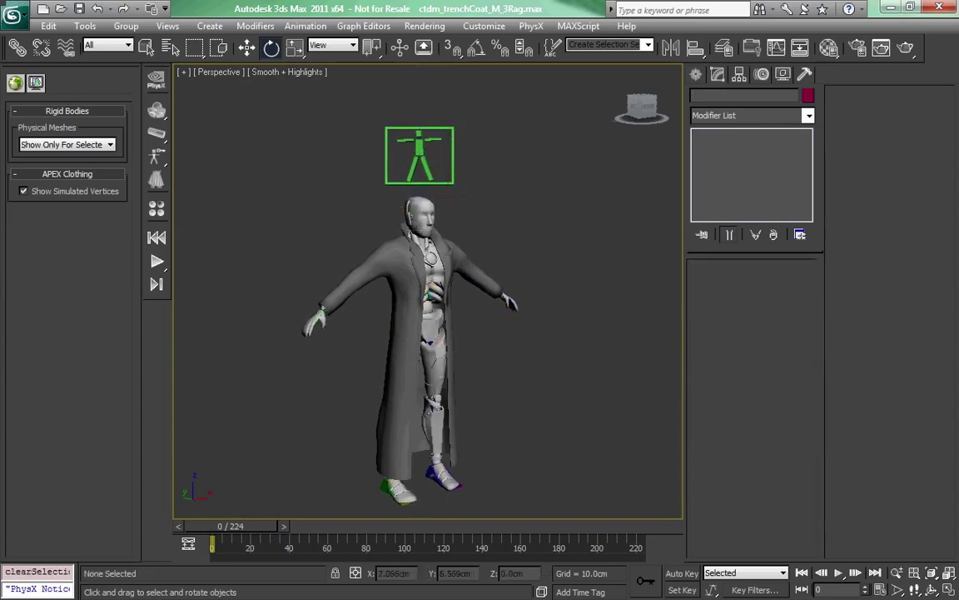
click(434, 478)
click(762, 75)
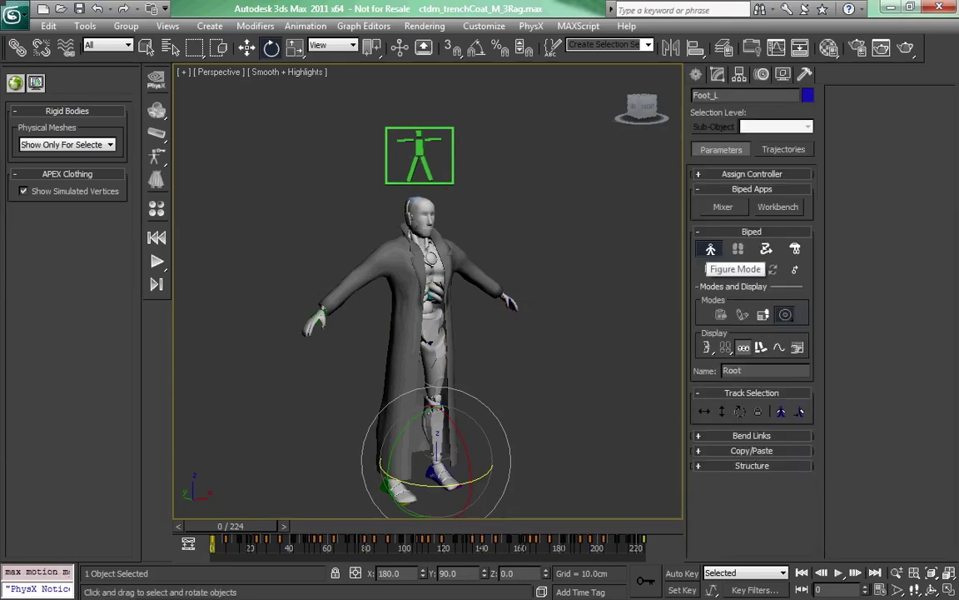
click(711, 249)
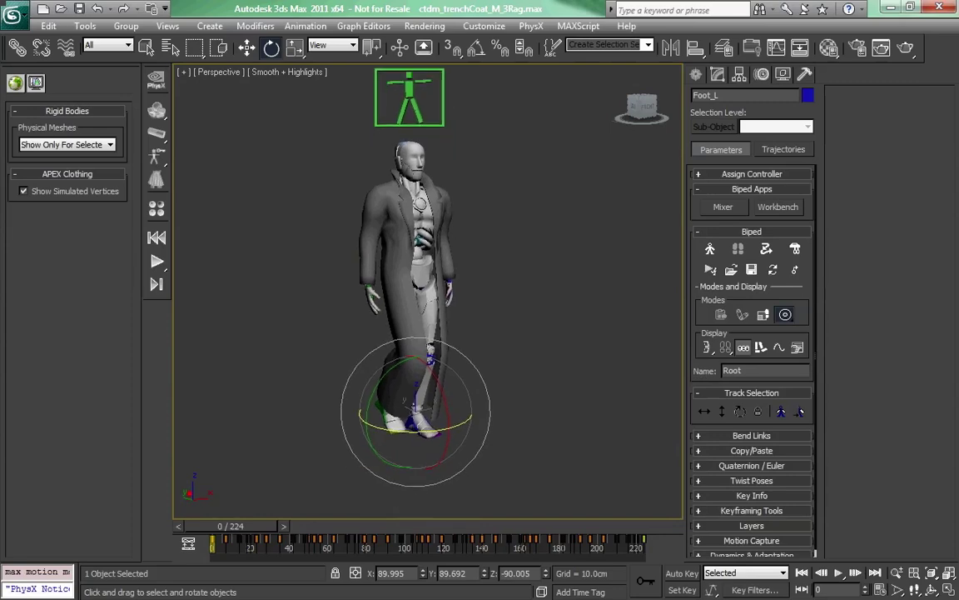
click(184, 71)
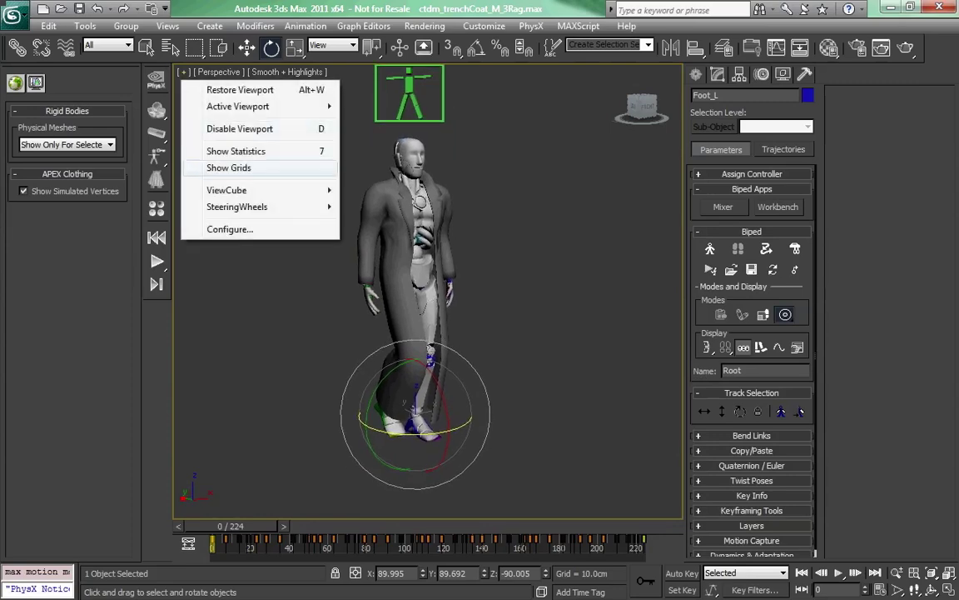
click(229, 167)
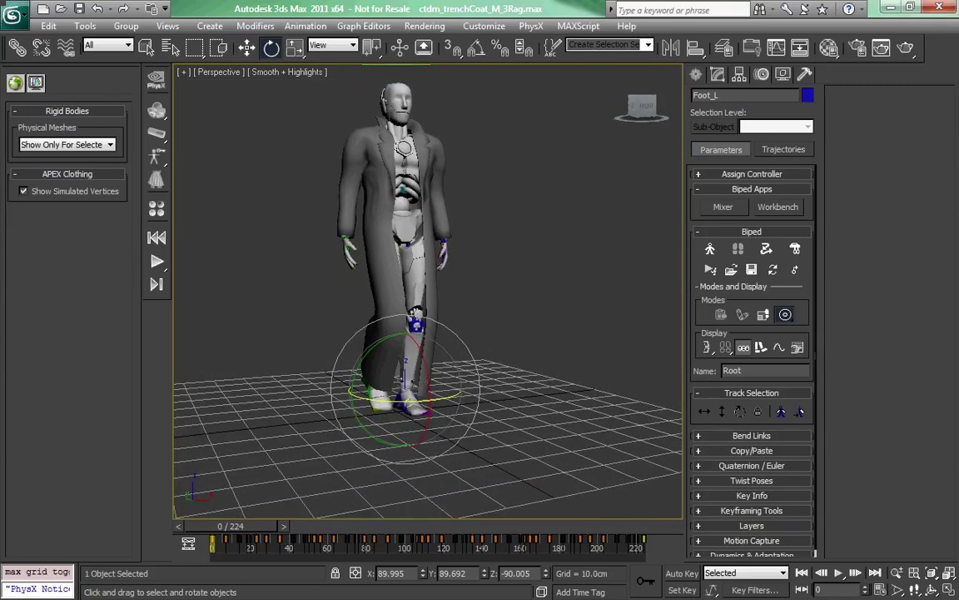
- Clear the selection, run the PhysX simulation to watch the coat on the walking character, and reset it
click(509, 250)
alt+middle_drag(508, 250, 585, 292)
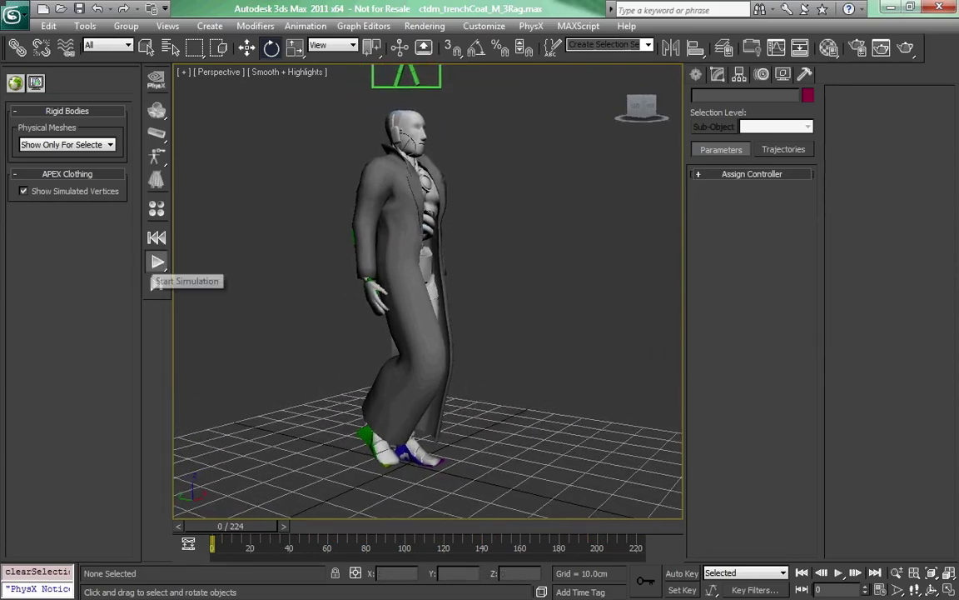
click(156, 261)
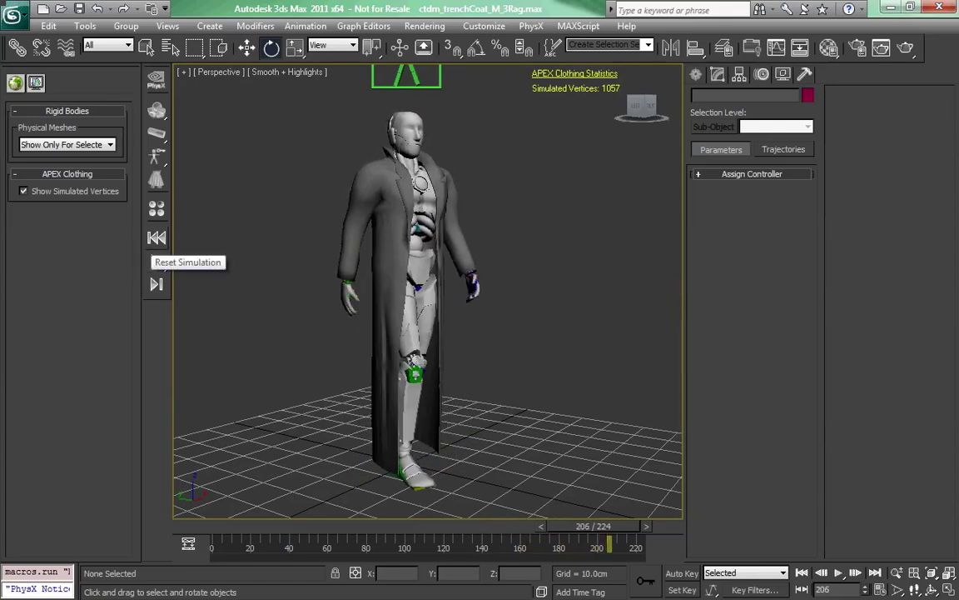
click(157, 238)
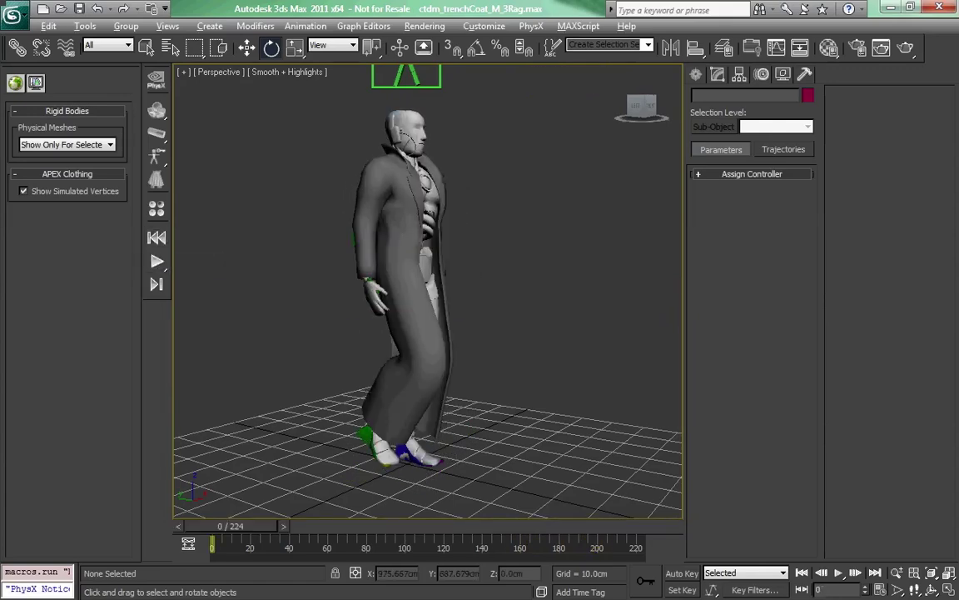
- Select the Foot_L bone and turn the biped's Figure Mode back on
alt+middle_drag(400, 333, 461, 274)
alt+middle_drag(533, 335, 458, 393)
alt+middle_drag(458, 393, 435, 405)
scroll(509, 417, up, 1)
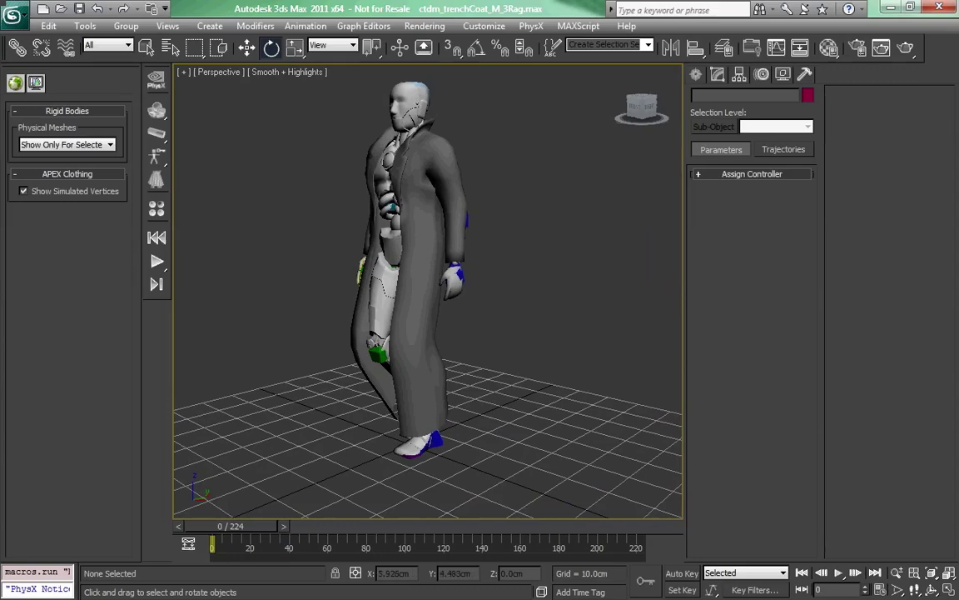
click(437, 441)
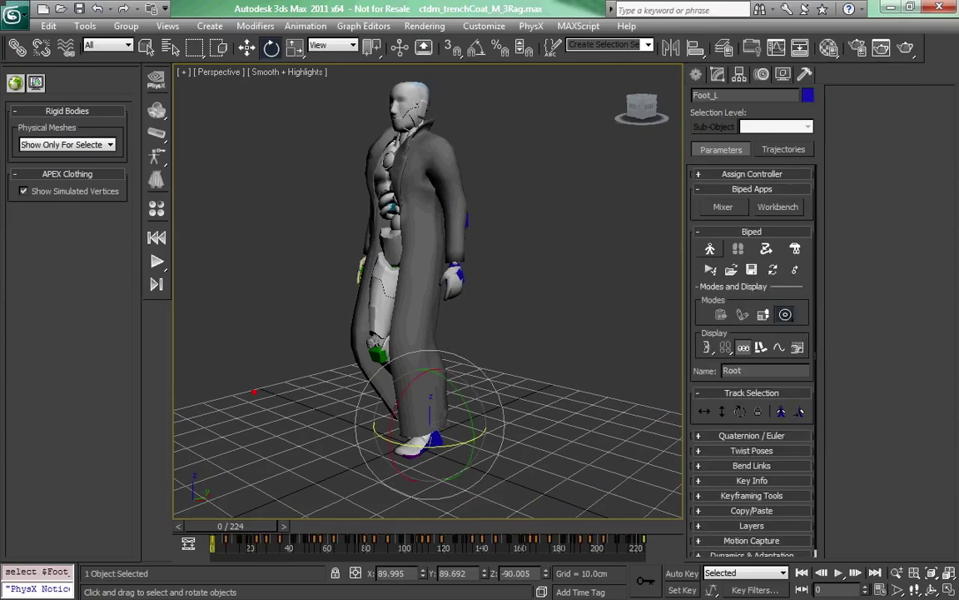
click(710, 249)
alt+middle_drag(376, 423, 438, 428)
scroll(439, 428, down, 3)
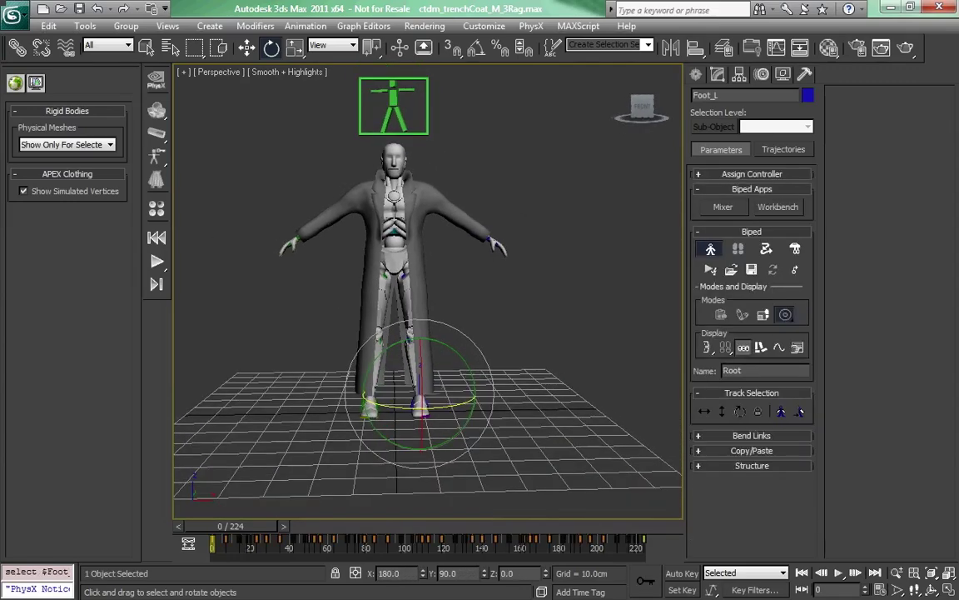
- Add the Foot_L and Foot_R bones to the ragdoll's bone list
click(398, 100)
click(718, 75)
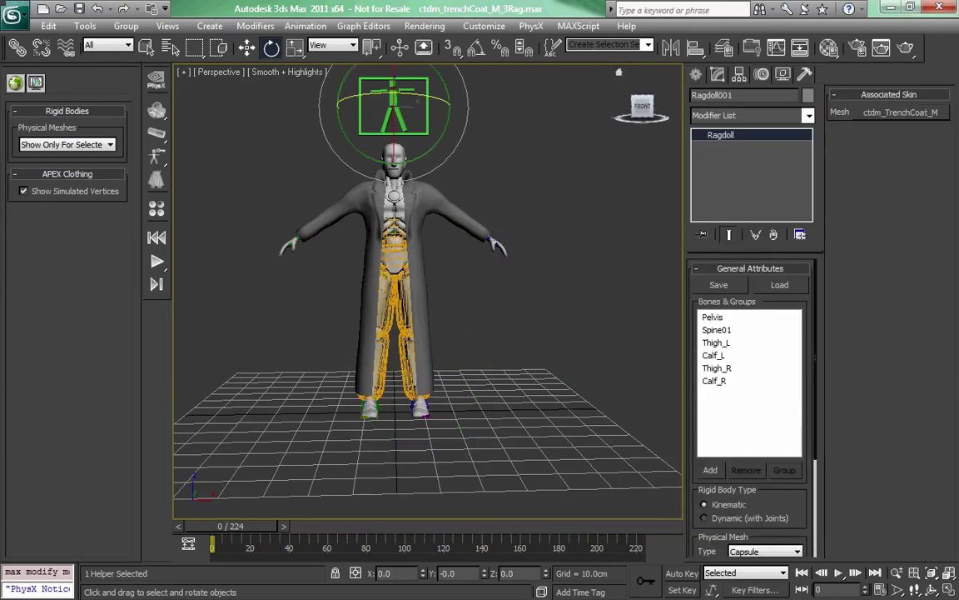
click(710, 471)
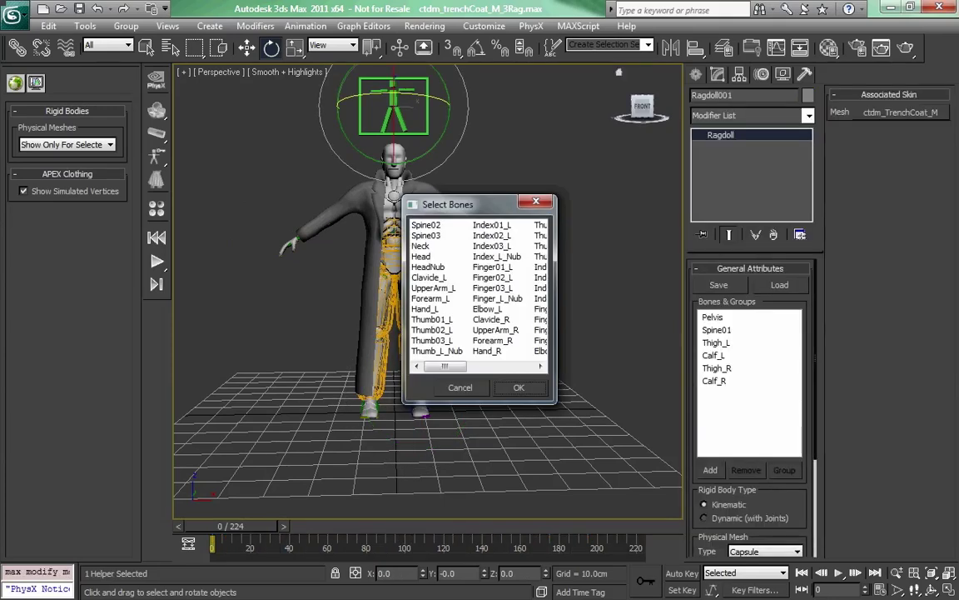
drag(446, 367, 493, 366)
click(425, 340)
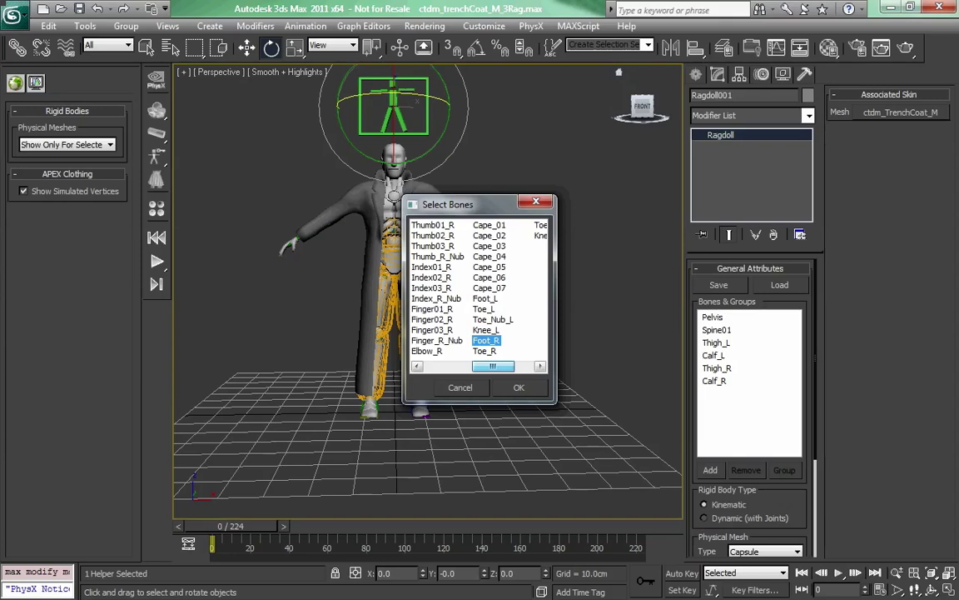
mouse_move(493, 367)
mouse_down()
mouse_move(513, 367)
mouse_move(486, 367)
mouse_up()
ctrl+click(485, 298)
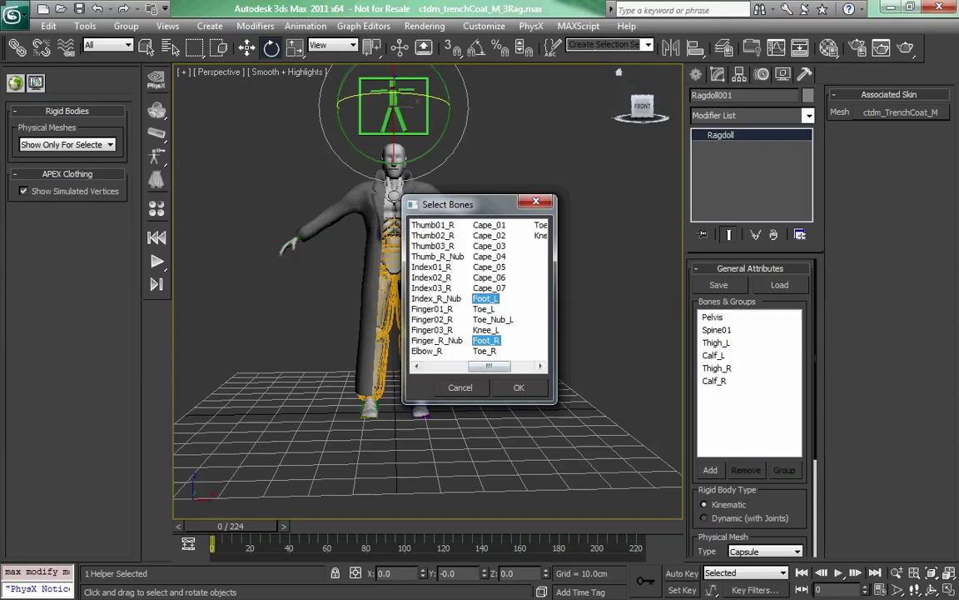
click(519, 387)
- Change the Foot_L rigid body's physical mesh to a capsule and lengthen its height to about 8.41 cm
alt+middle_drag(428, 333, 428, 304)
middle_drag(428, 304, 428, 183)
scroll(428, 250, up, 8)
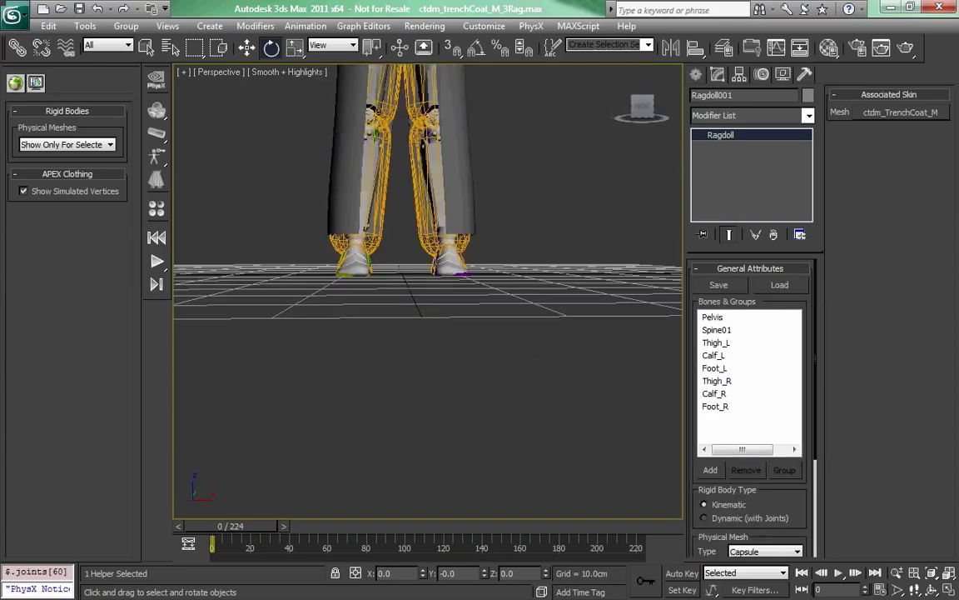
alt+middle_drag(428, 250, 379, 271)
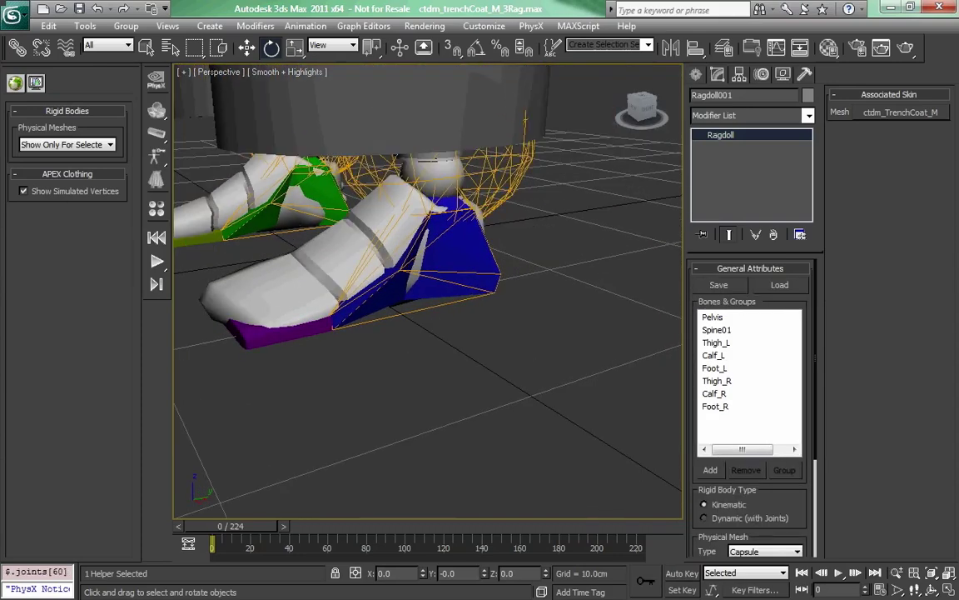
click(452, 254)
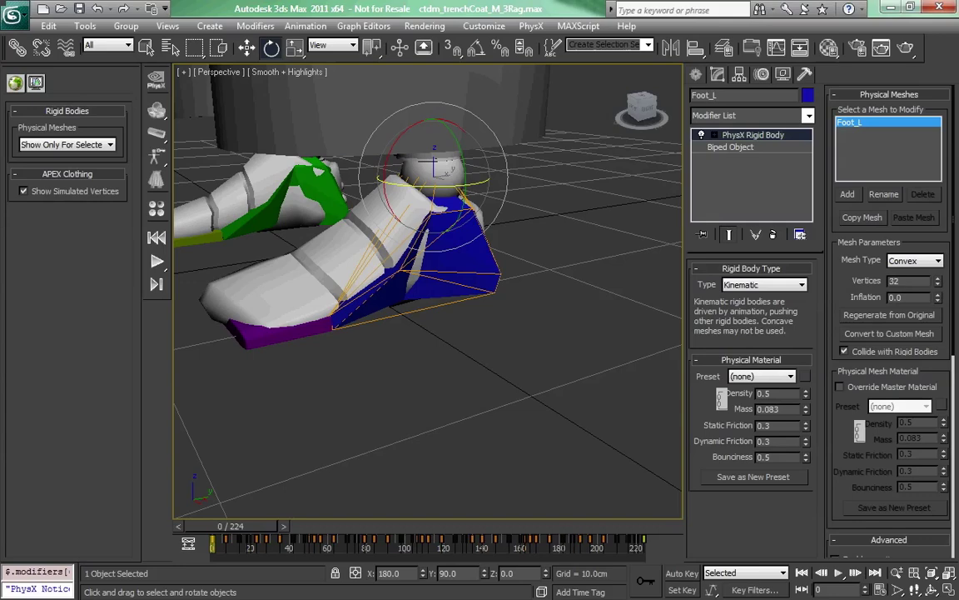
click(915, 260)
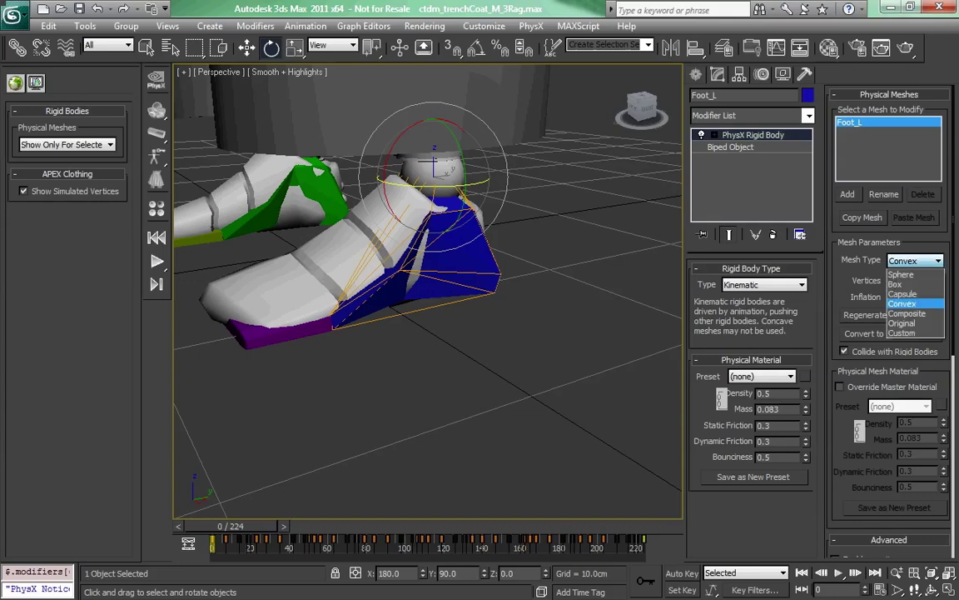
click(901, 292)
alt+middle_drag(454, 258, 429, 248)
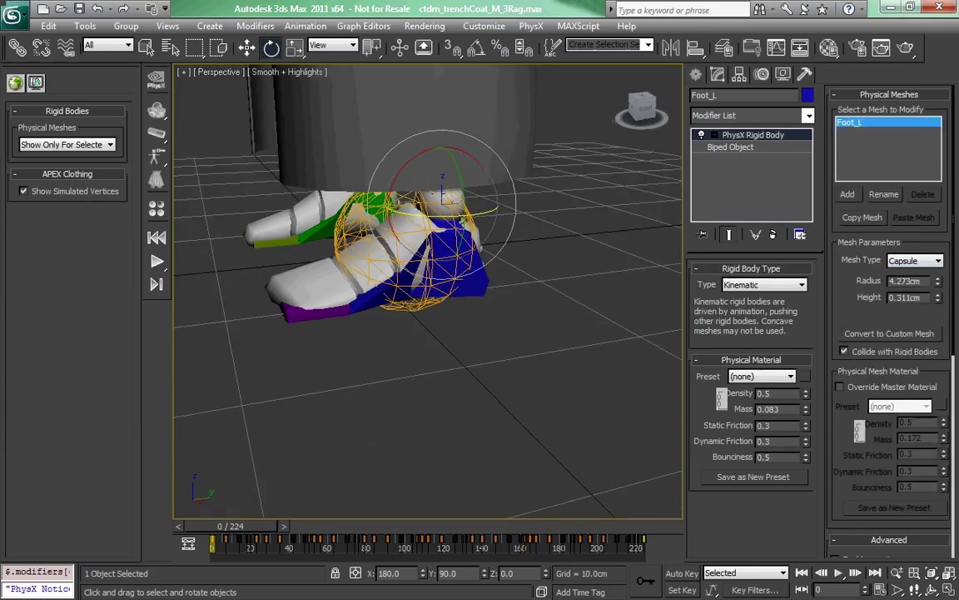
drag(937, 297, 938, 256)
alt+middle_drag(398, 212, 393, 207)
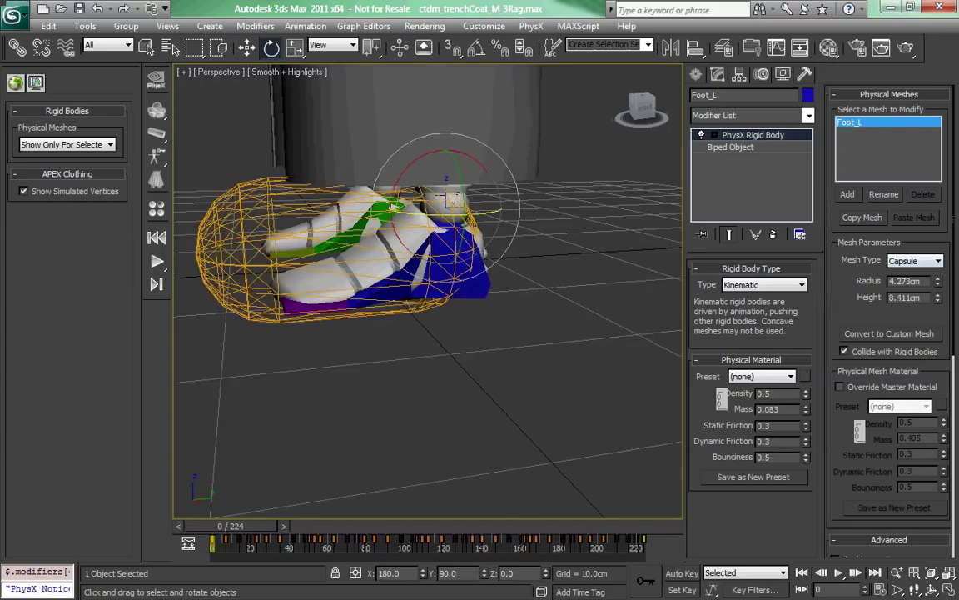
- Rotate and move the Foot_L capsule through its mesh transform so that it encloses the left foot from heel to toe
click(715, 135)
click(758, 184)
alt+middle_drag(441, 333, 417, 307)
drag(434, 283, 449, 311)
alt+middle_drag(449, 310, 418, 313)
key(w)
drag(504, 236, 543, 233)
alt+middle_drag(544, 233, 428, 243)
alt+middle_drag(500, 250, 587, 253)
drag(546, 233, 548, 235)
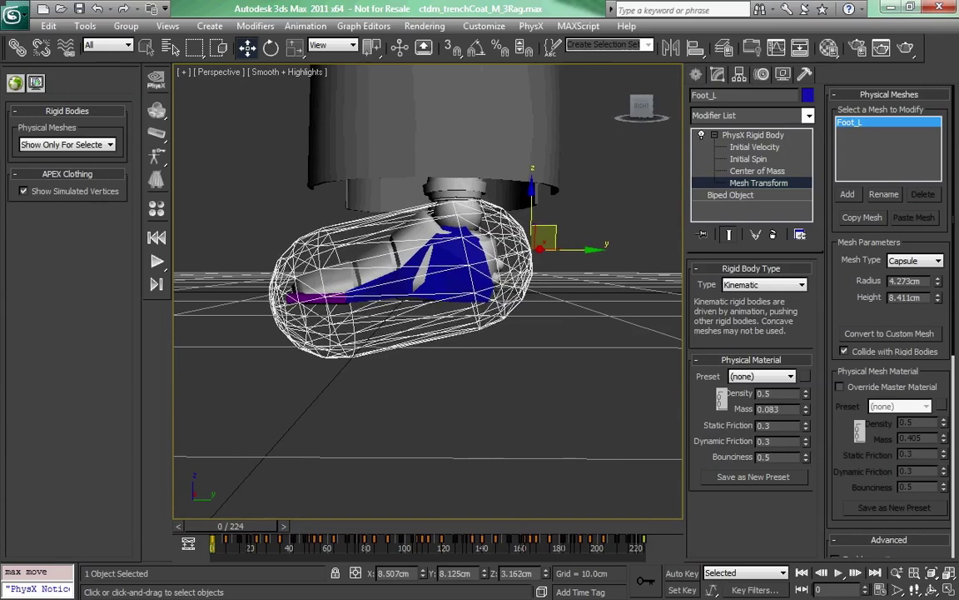
click(753, 135)
- Mirror the ragdoll's Foot_L rigid body to Foot_R, matching source bones named _L to destination bones named _R
scroll(466, 267, down, 5)
alt+middle_drag(466, 267, 575, 279)
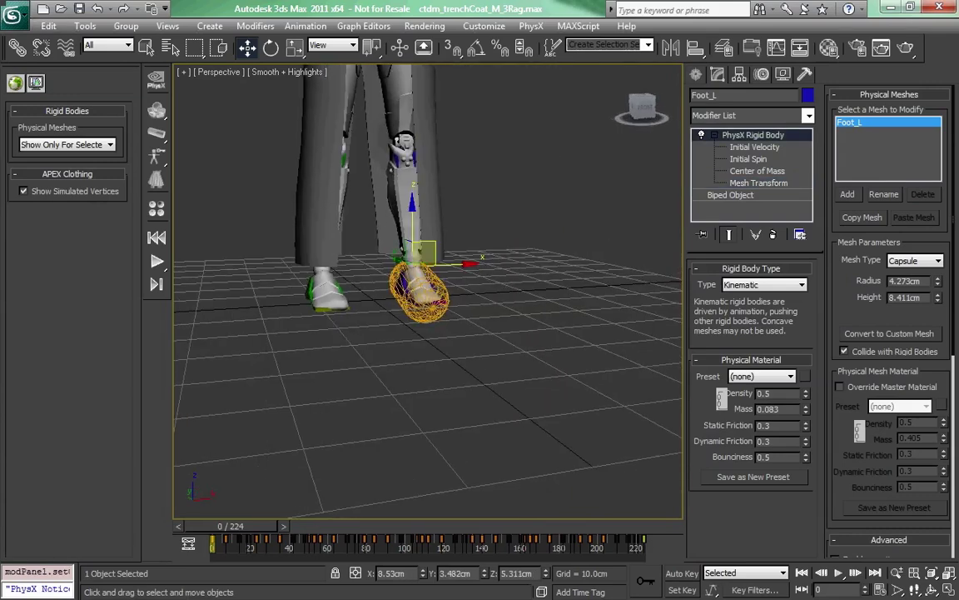
scroll(429, 291, down, 8)
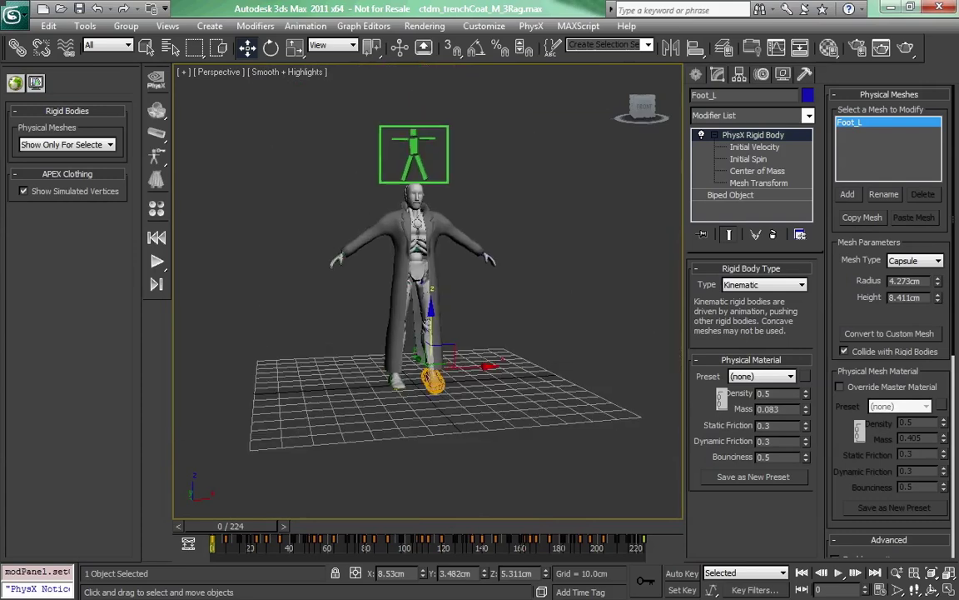
click(414, 147)
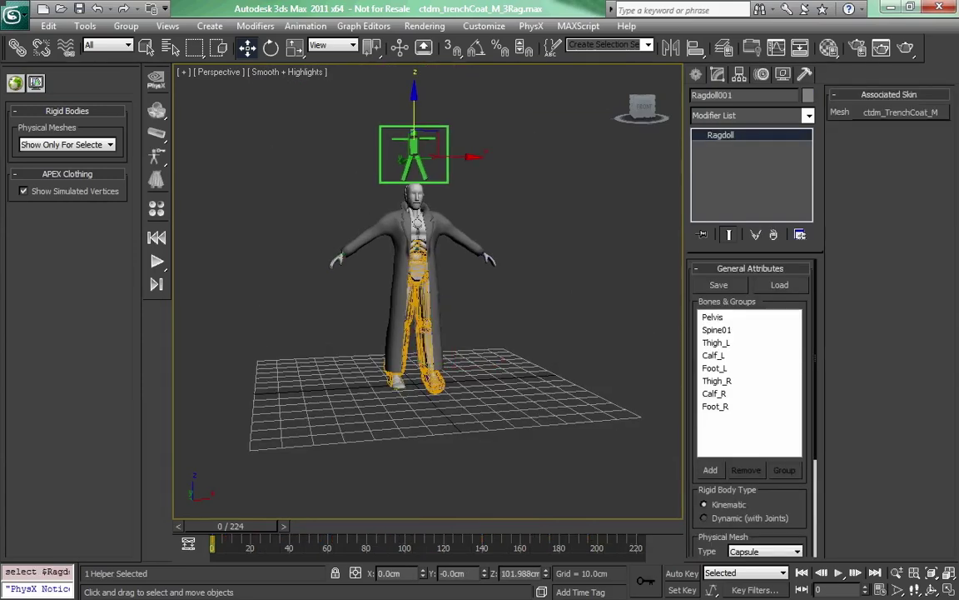
scroll(750, 400, down, 5)
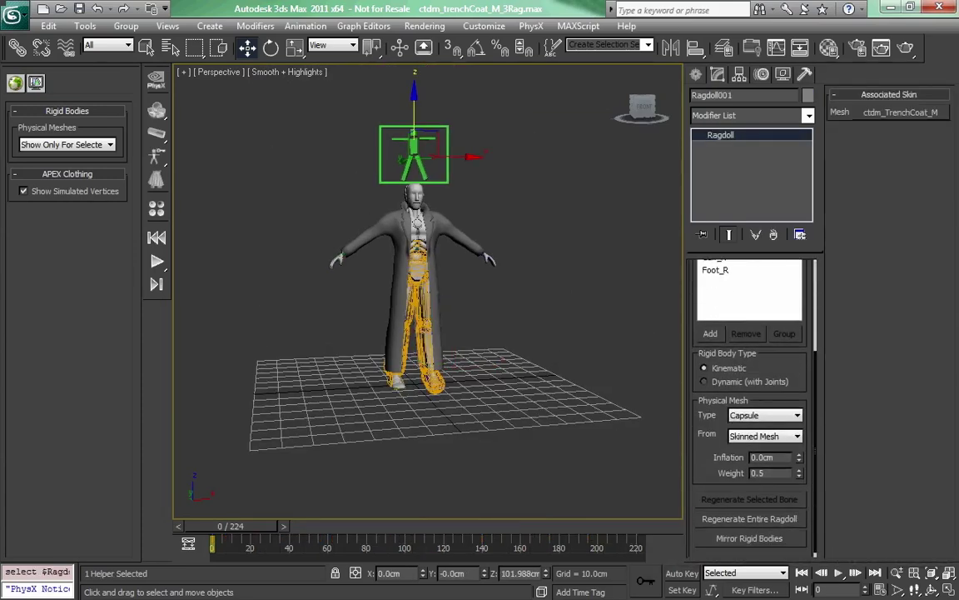
click(749, 538)
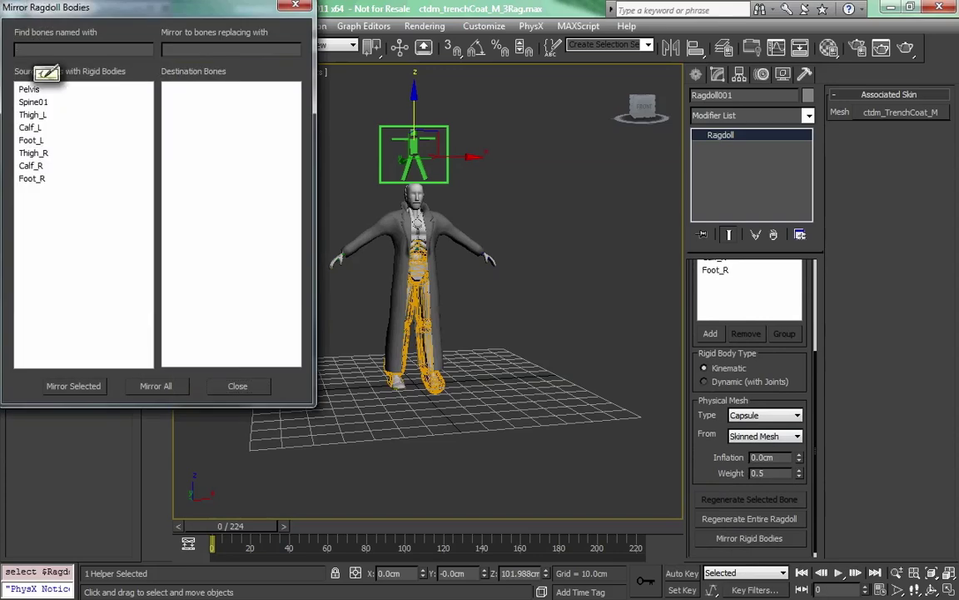
text(_L)
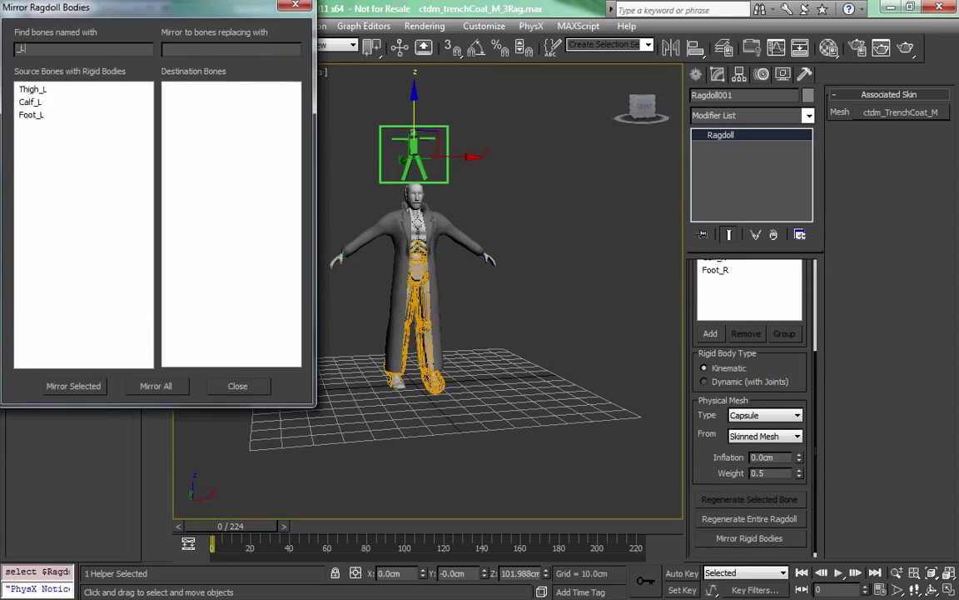
text(_R)
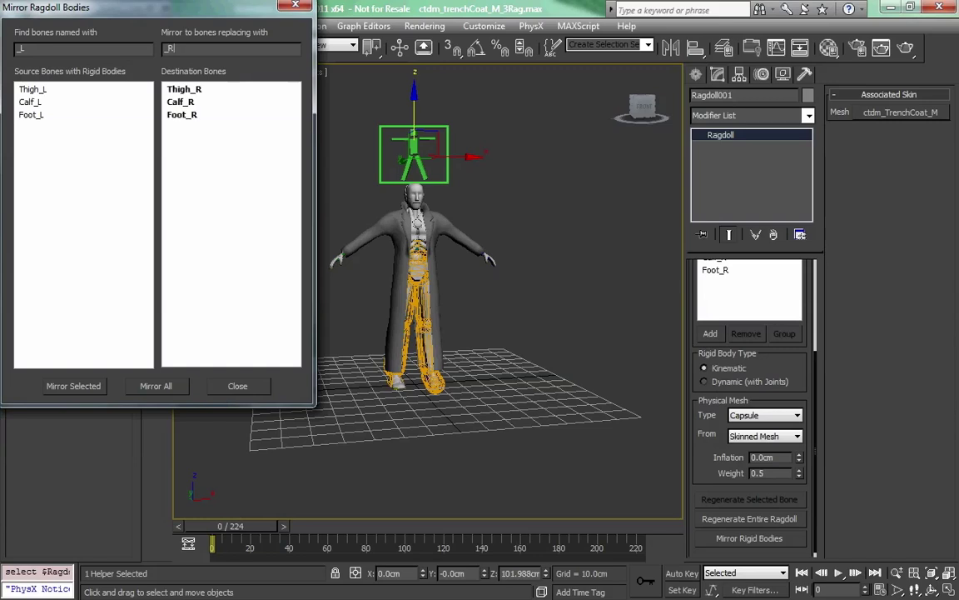
click(32, 115)
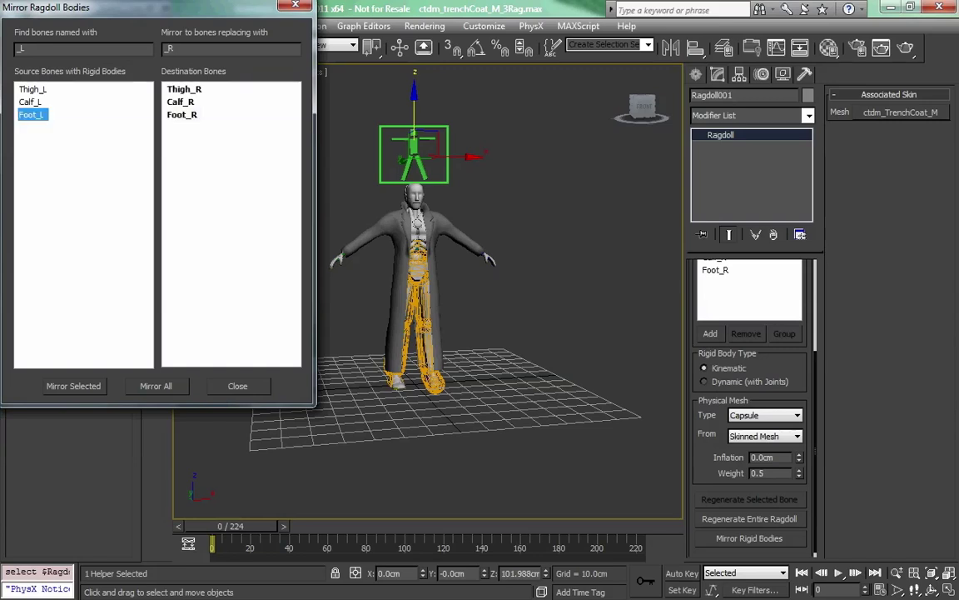
click(74, 385)
key(Return)
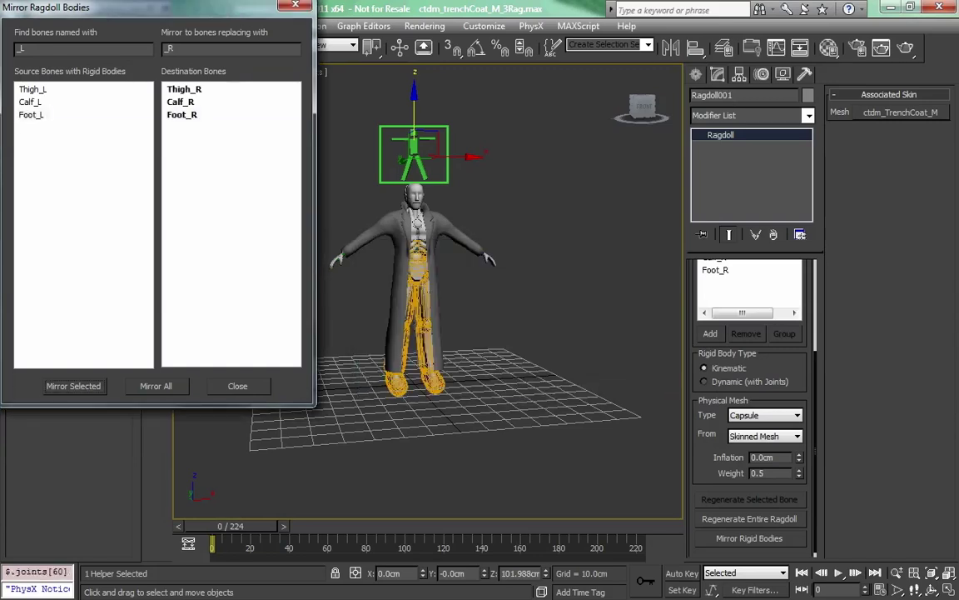
click(237, 385)
- Turn off the biped's Figure Mode through the Foot_L bone
scroll(428, 291, up, 4)
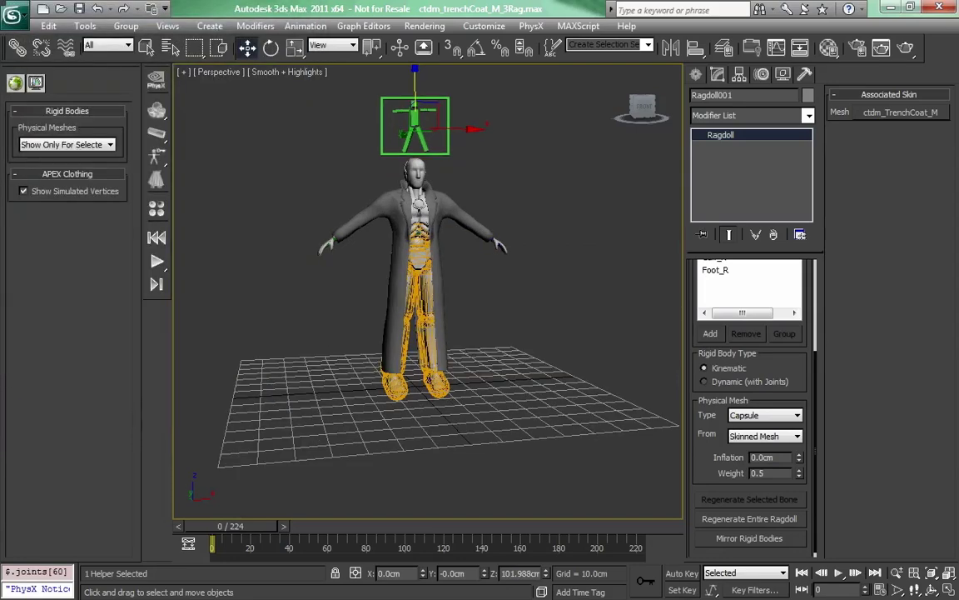
middle_drag(428, 292, 435, 324)
alt+middle_drag(435, 324, 450, 323)
click(533, 317)
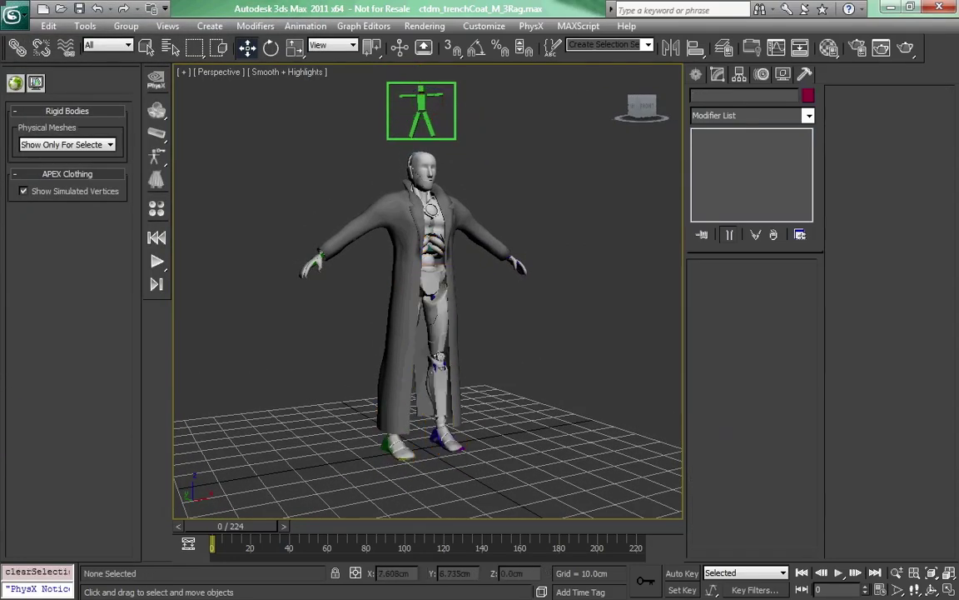
click(437, 438)
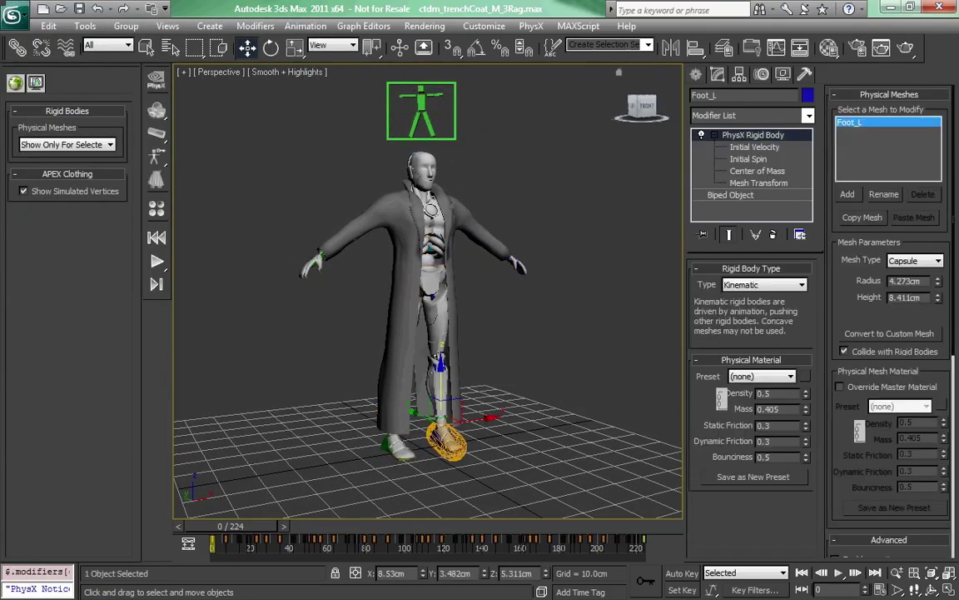
alt+middle_drag(437, 438, 453, 445)
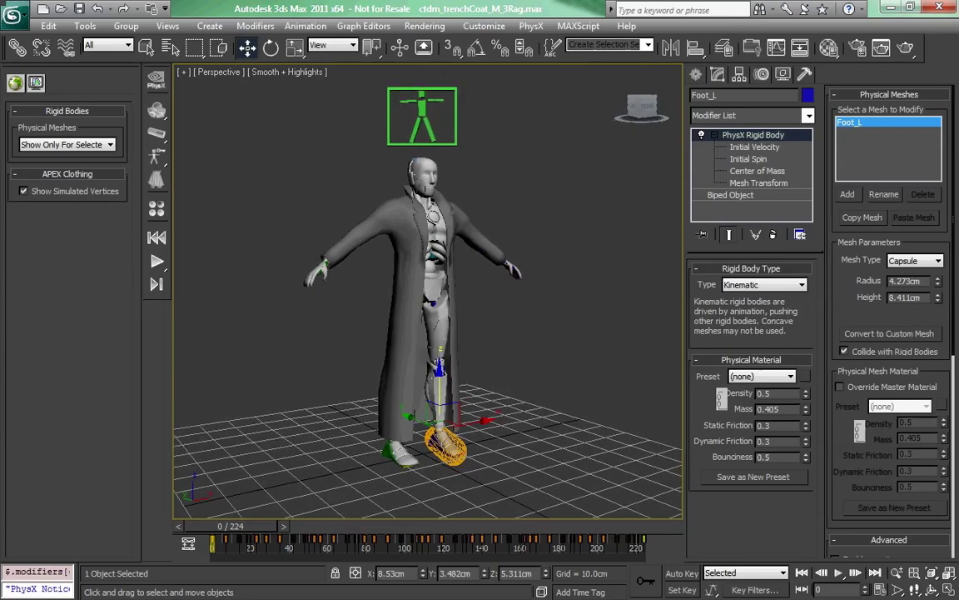
click(763, 75)
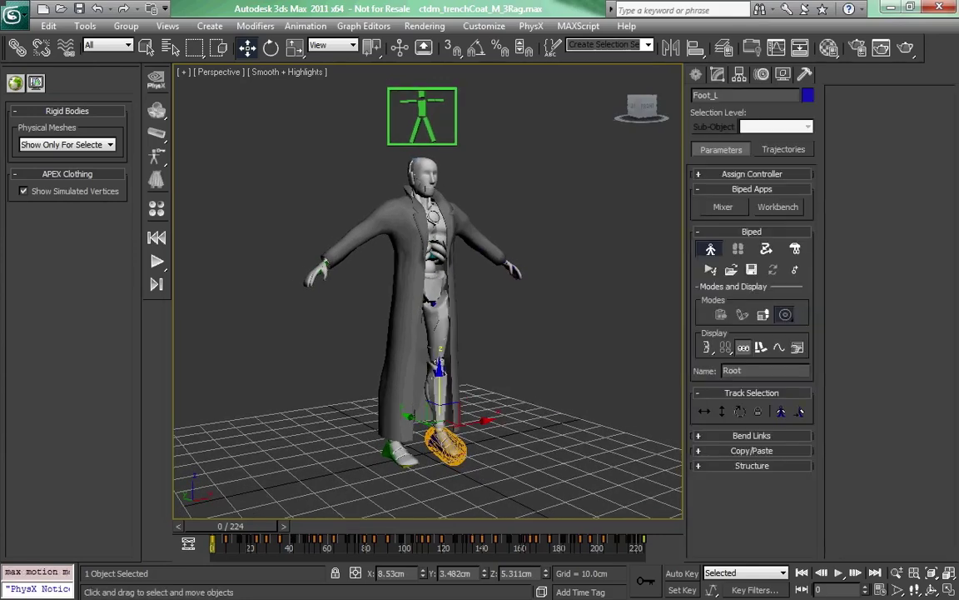
click(710, 249)
- Clear the selection and run the PhysX simulation to check the coat against the new foot capsules
middle_drag(440, 373, 421, 352)
click(498, 335)
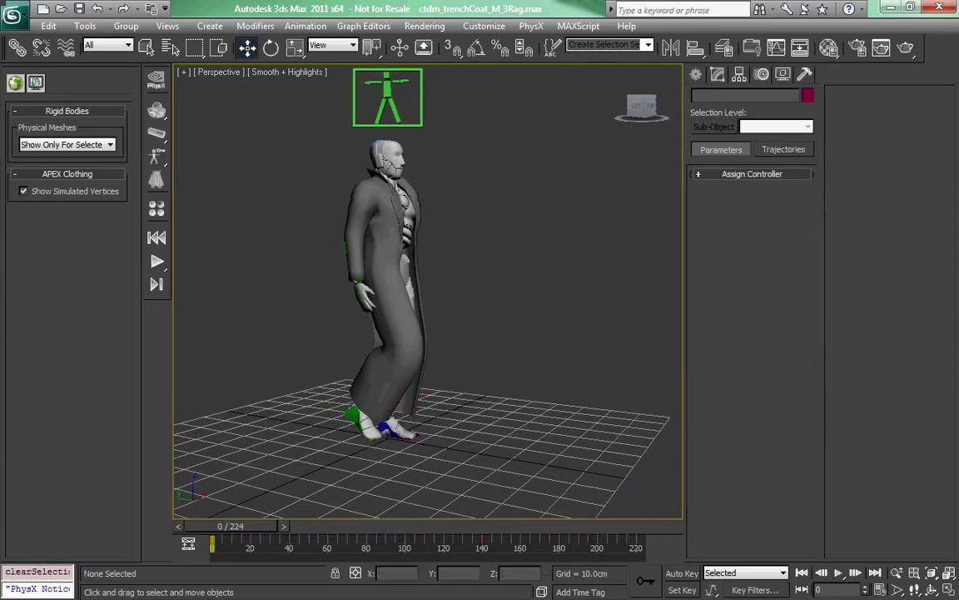
click(157, 262)
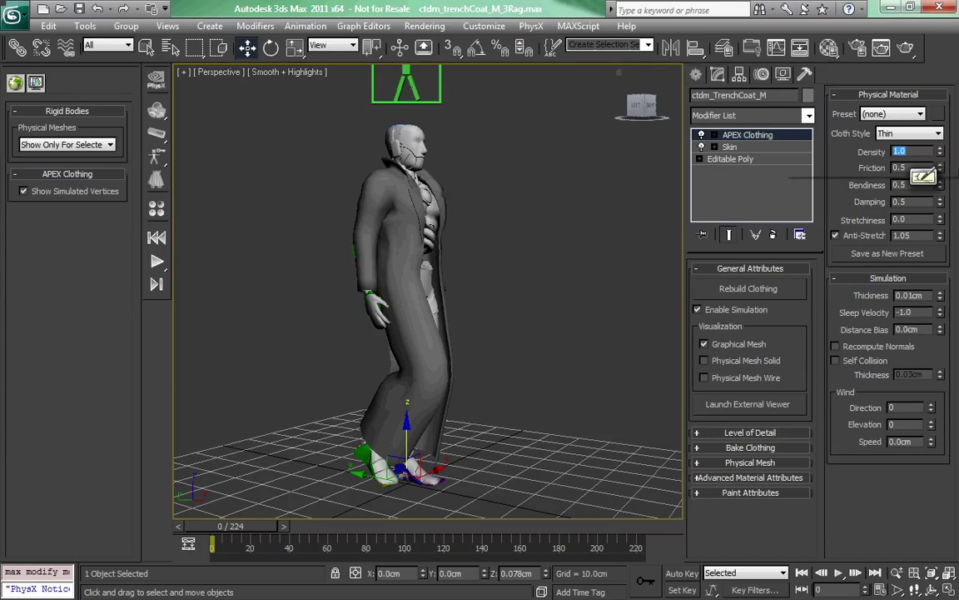
- Set the trench coat's cloth density to 0.8 and its friction, bendiness and damping to 0.1
text(.8)
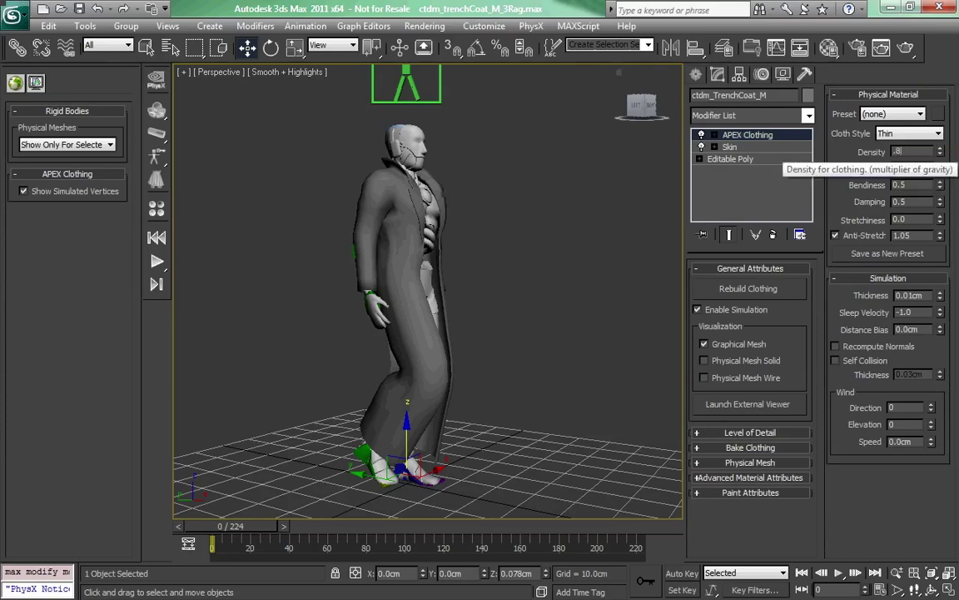
key(Return)
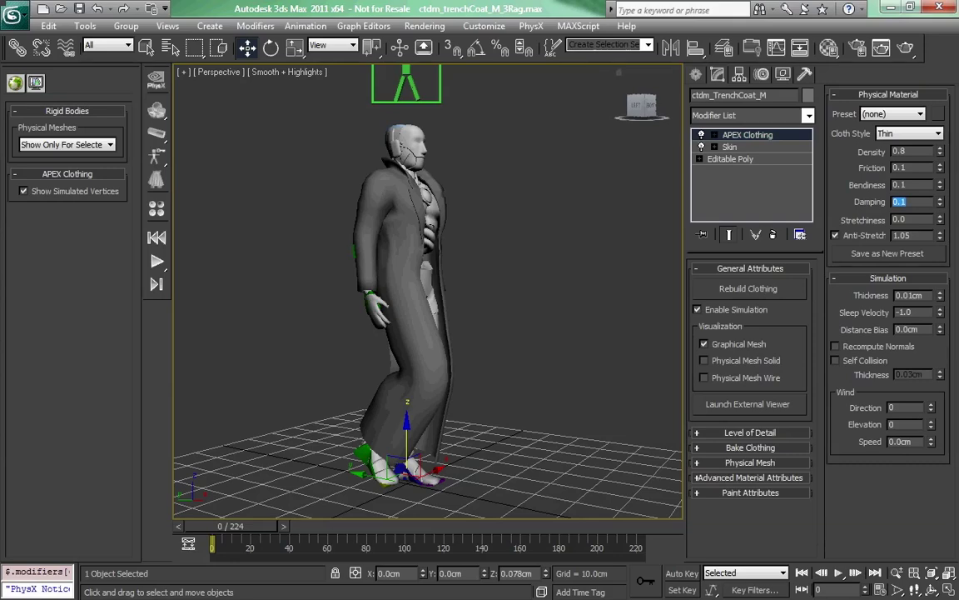
- Set the coat's simulation thickness to 1.5 cm, enable self collision with a 1.5 cm thickness, and run the simulation
double_click(910, 296)
text(1.5)
key(Return)
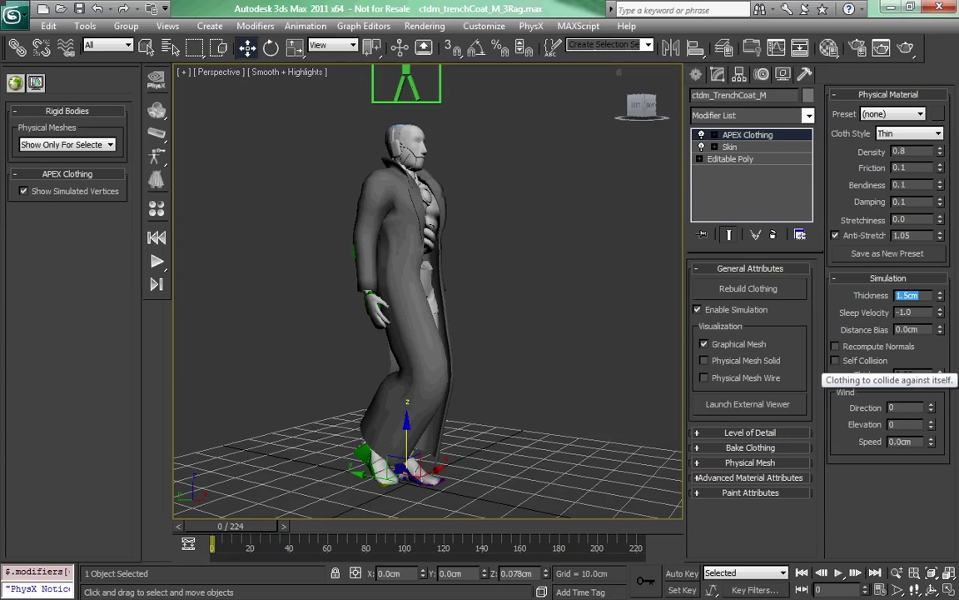
click(835, 359)
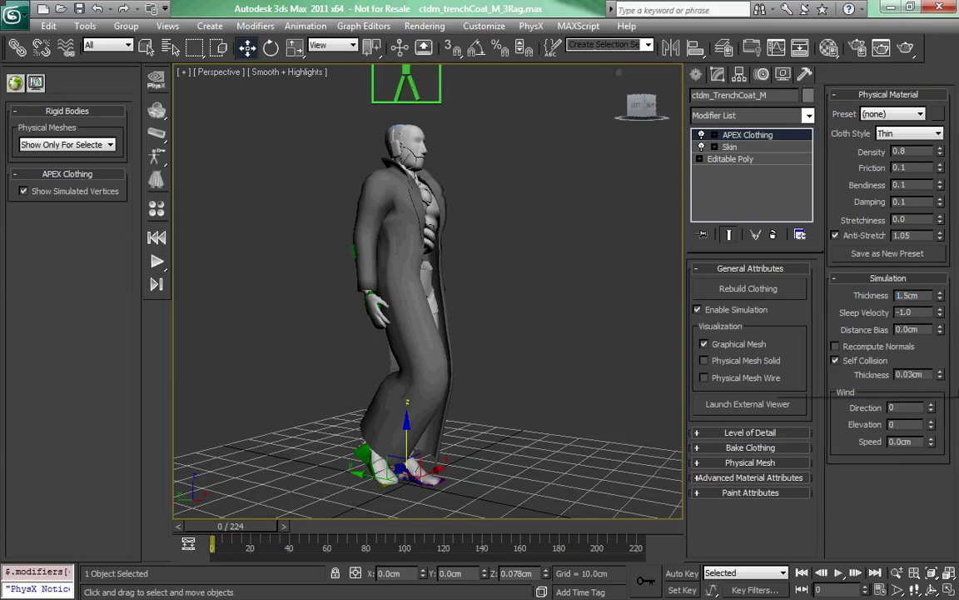
double_click(907, 375)
text(1.5)
key(Return)
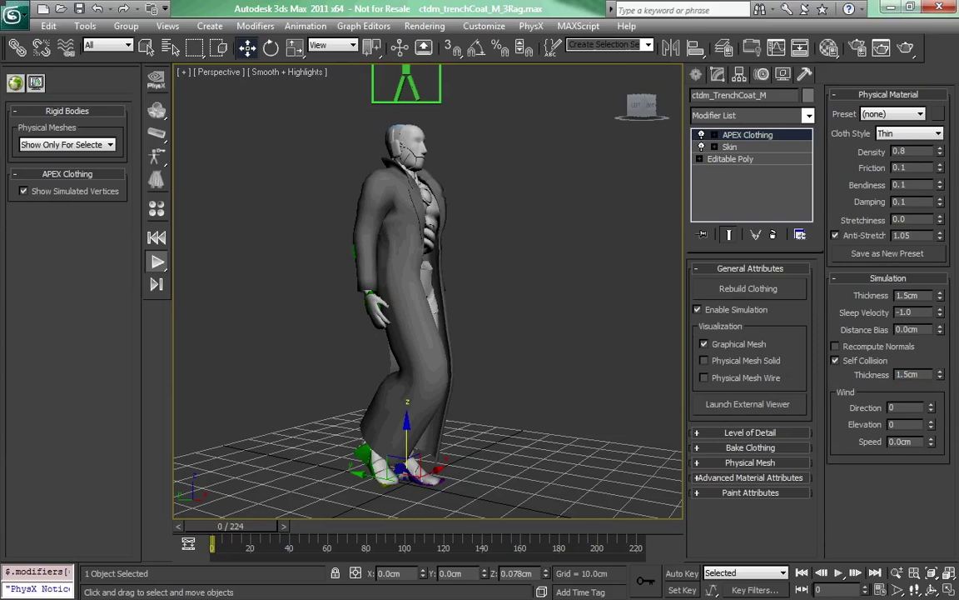
click(157, 262)
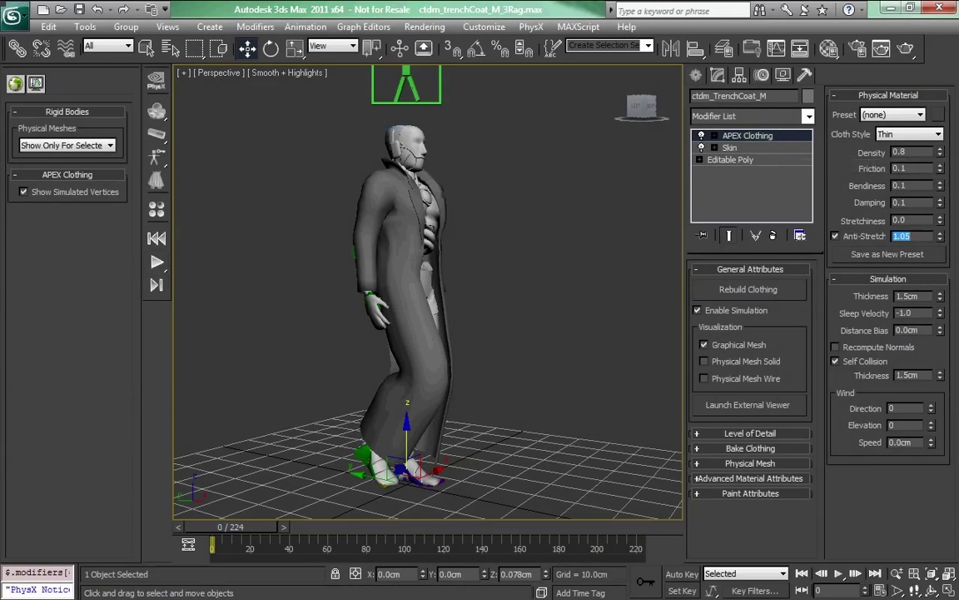
- Set the coat's cloth density to 0.1, run the simulation on the walking character, and reset it
click(906, 152)
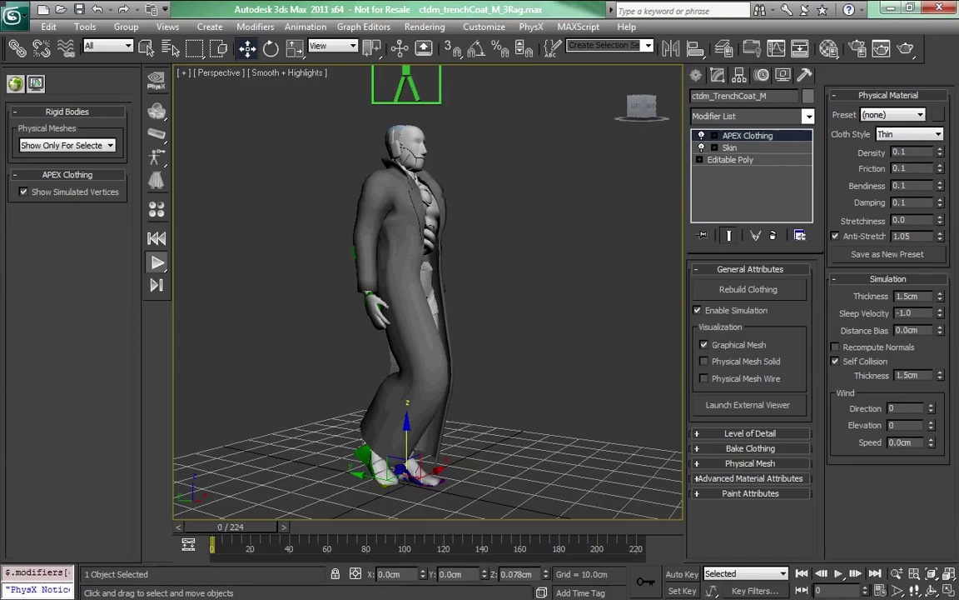
click(157, 261)
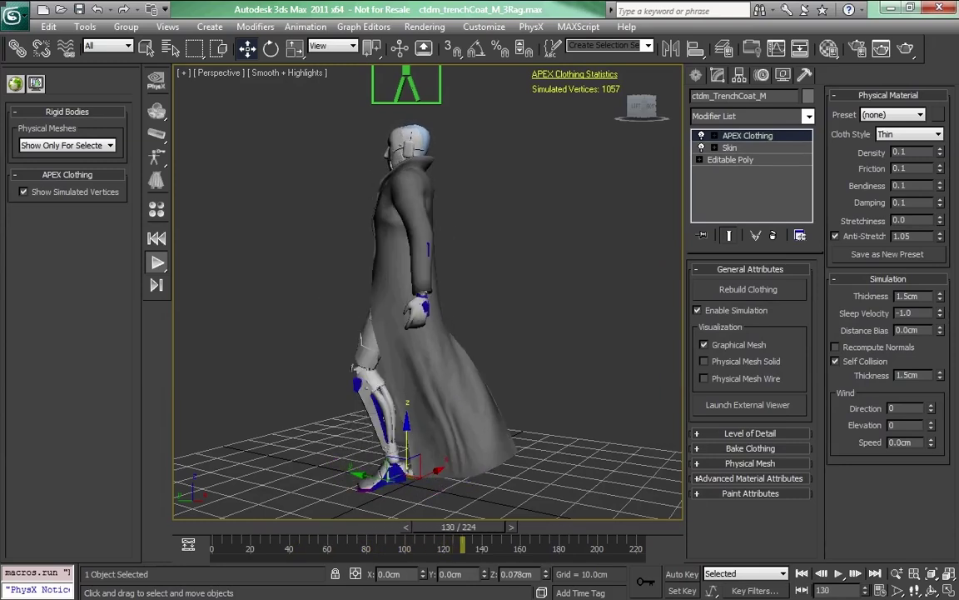
click(157, 239)
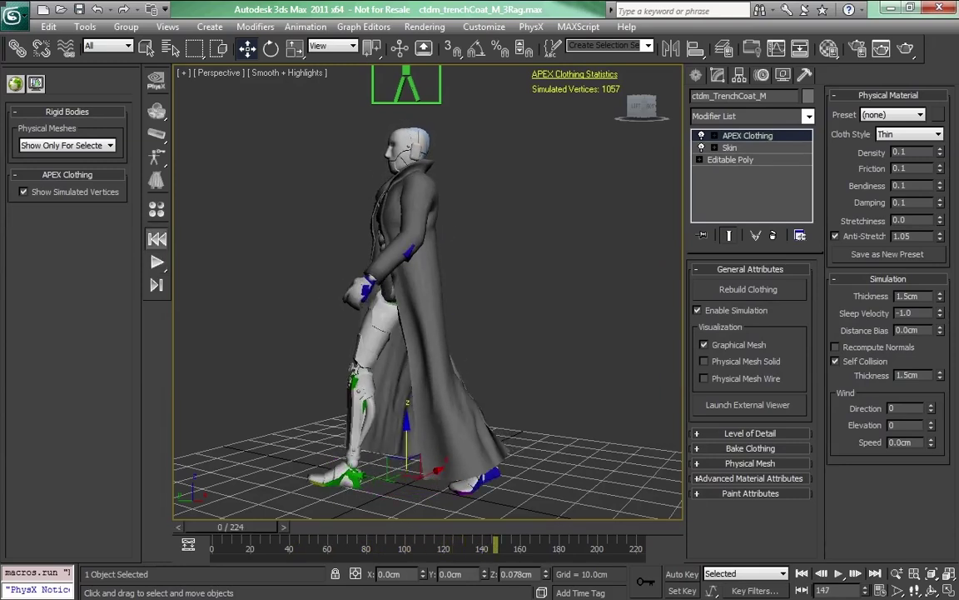